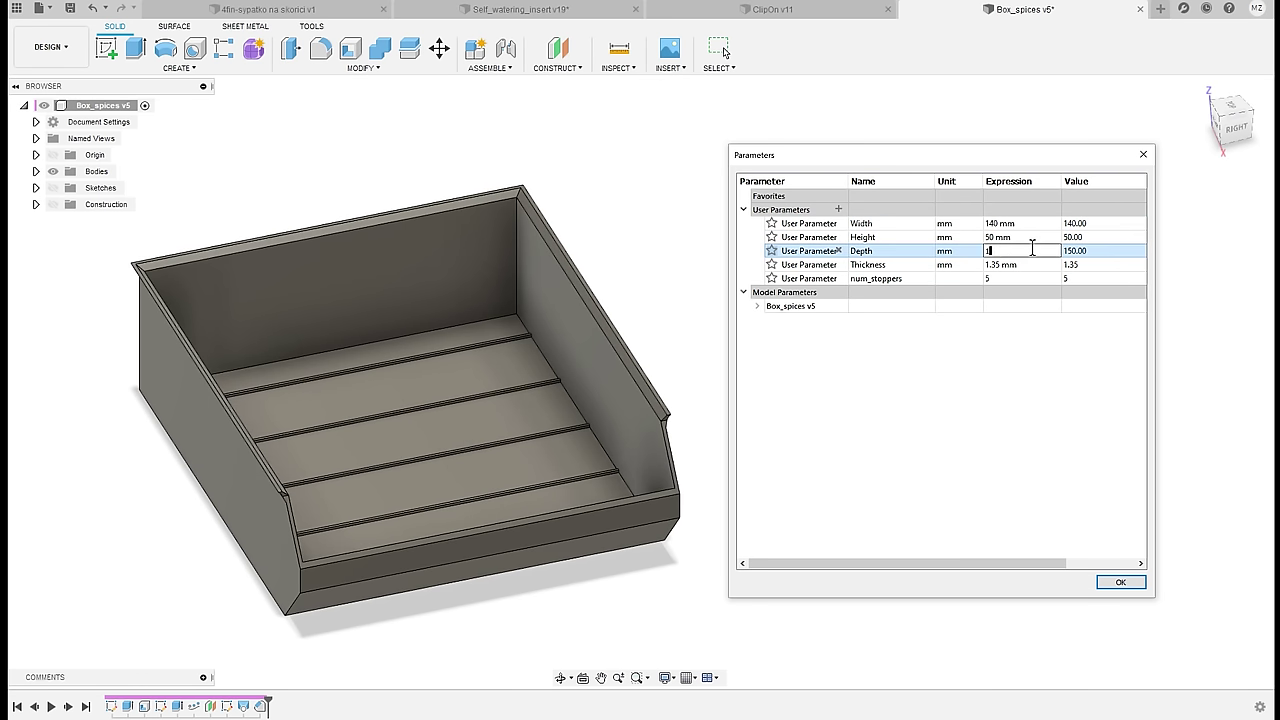
# Set the spice box's Thickness parameter to 2 mm and its num_stoppers parameter to 10
pyautogui.press('Tab')
pyautogui.write('2')
pyautogui.press('Tab')
pyautogui.write('10')
pyautogui.press('Tab')
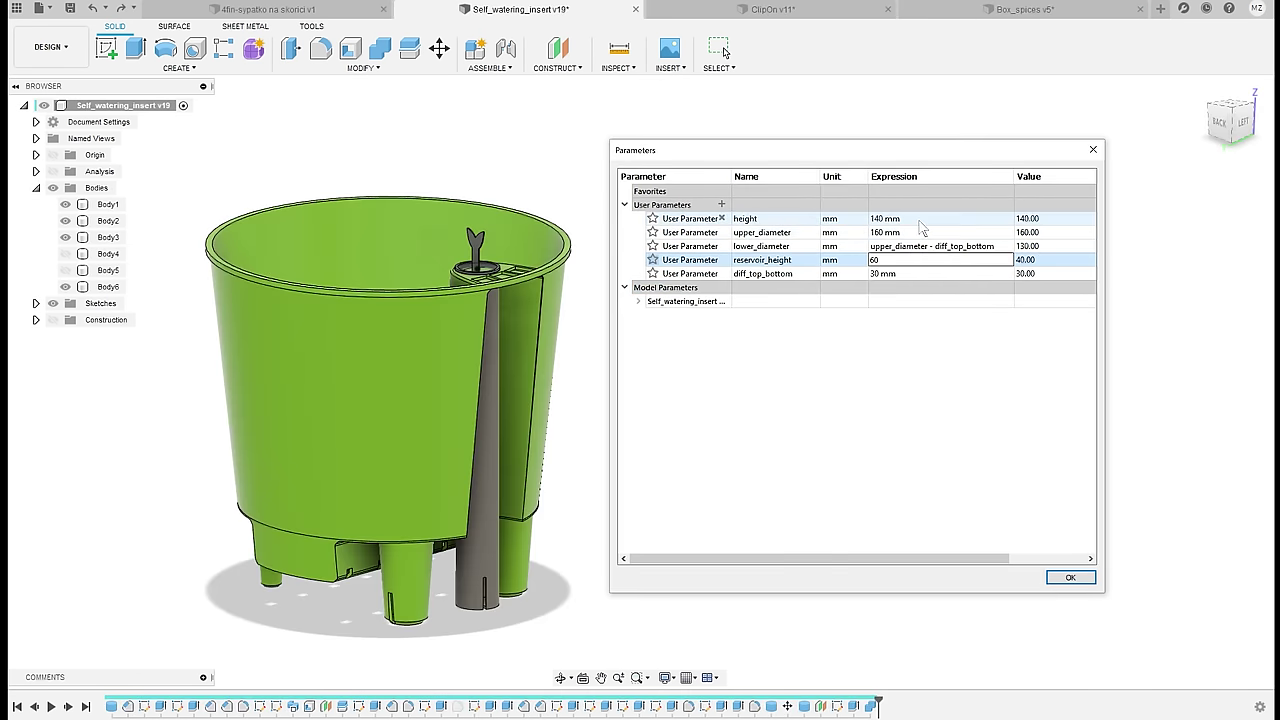
# Set the self-watering insert's height parameter to 150 mm and diff_top_bottom to 20 mm
pyautogui.click(918, 219)
pyautogui.write('150')
pyautogui.click(905, 273)
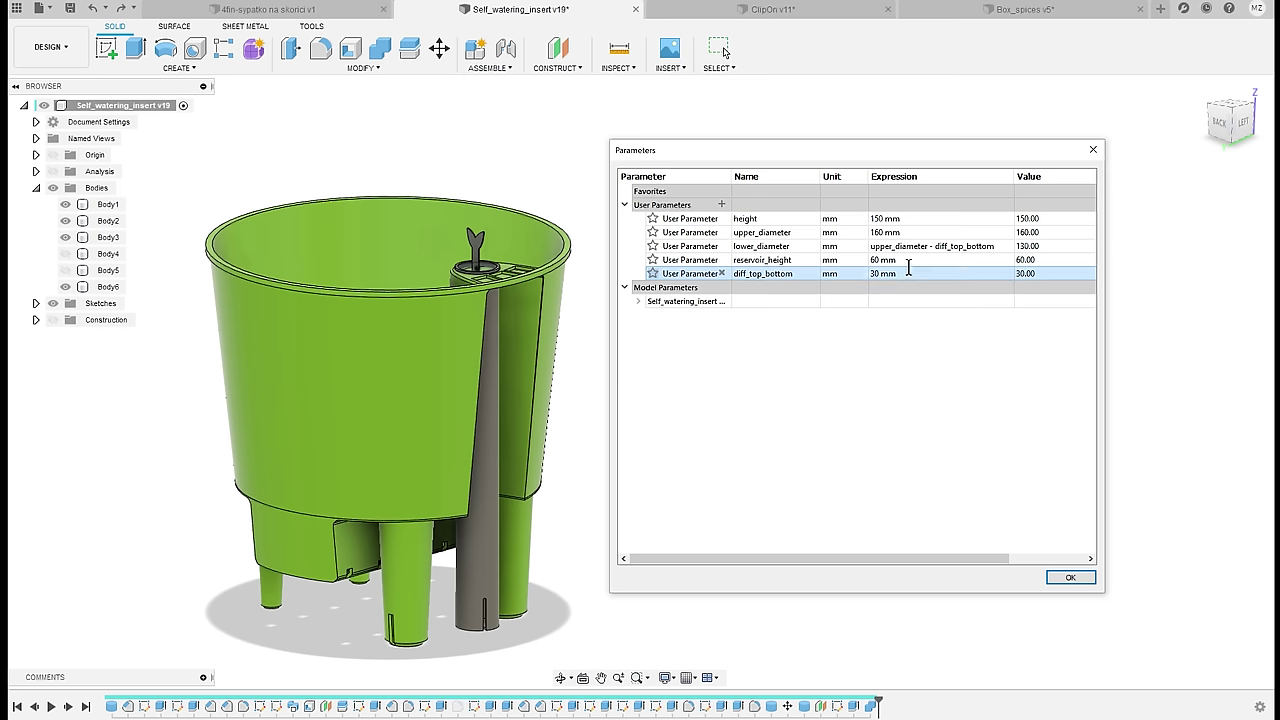
pyautogui.write('20')
pyautogui.press('Return')
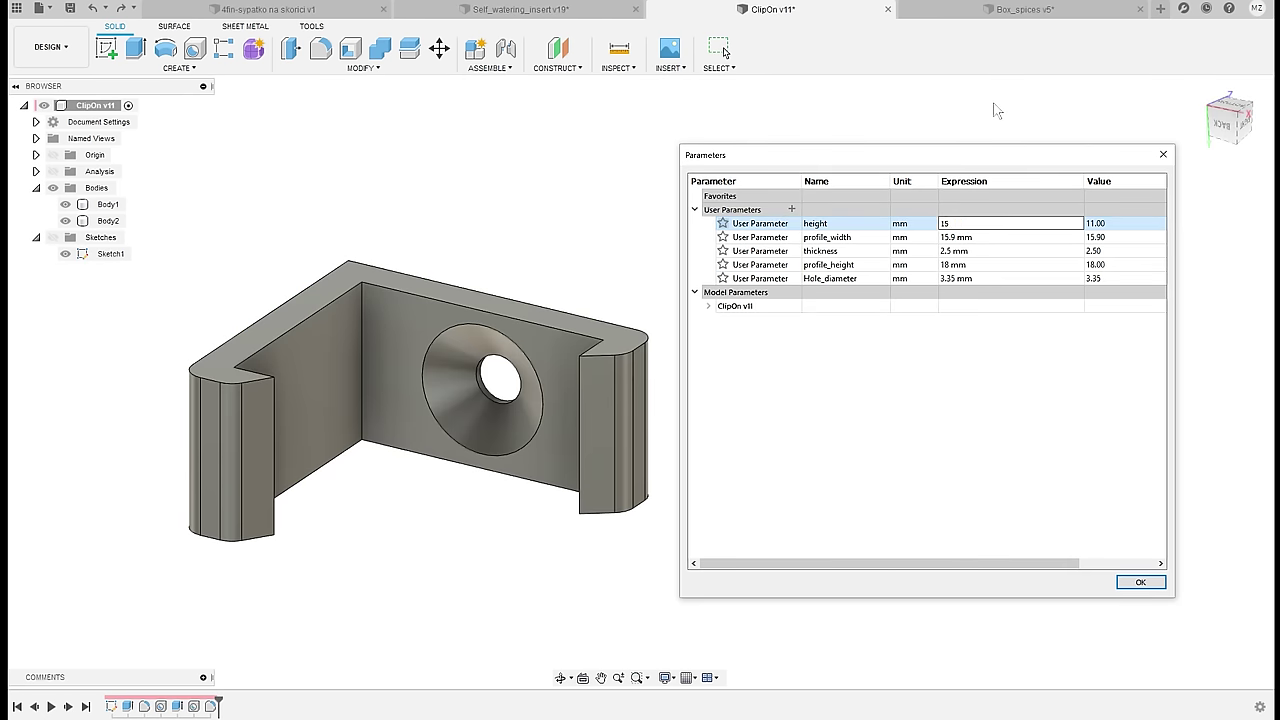
# Set the clip's profile_width to 13 mm, profile_height to 20 mm and Hole_diameter to 5 mm, and accept the parameters
pyautogui.press('Tab')
pyautogui.write('13')
pyautogui.press('Tab')
pyautogui.press('Tab')
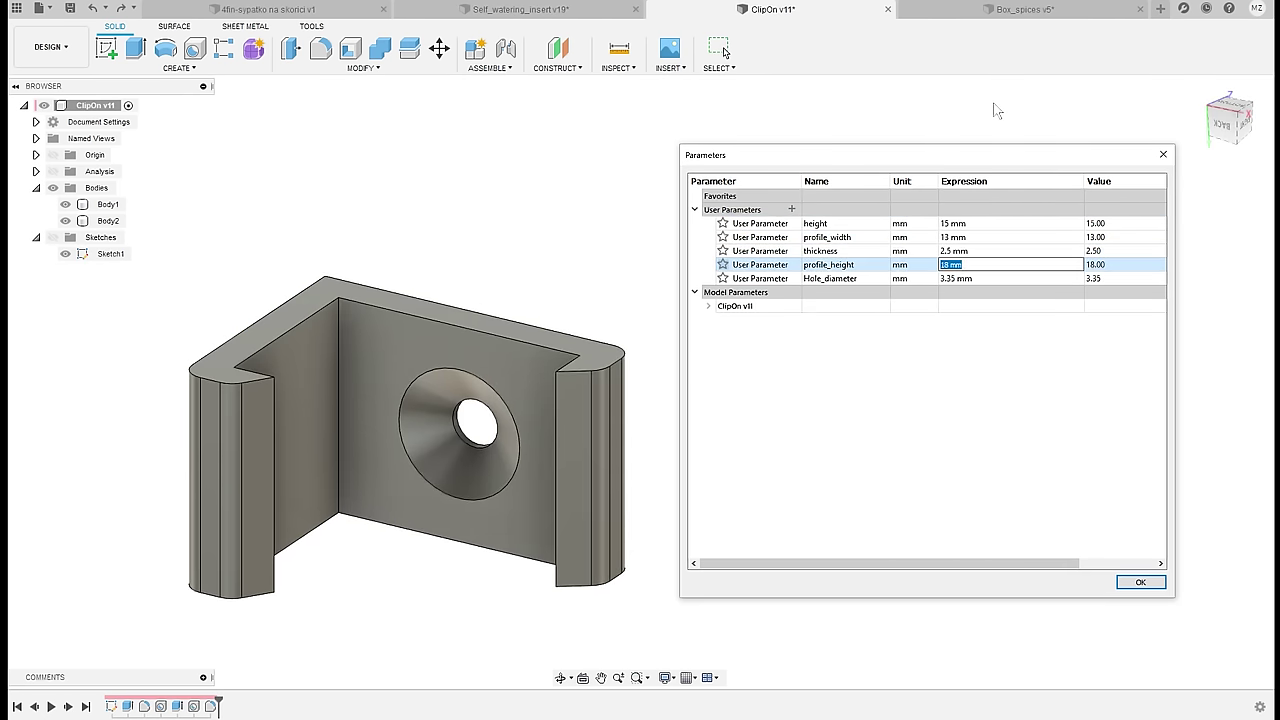
pyautogui.write('20')
pyautogui.press('Tab')
pyautogui.write('5')
pyautogui.press('Tab')
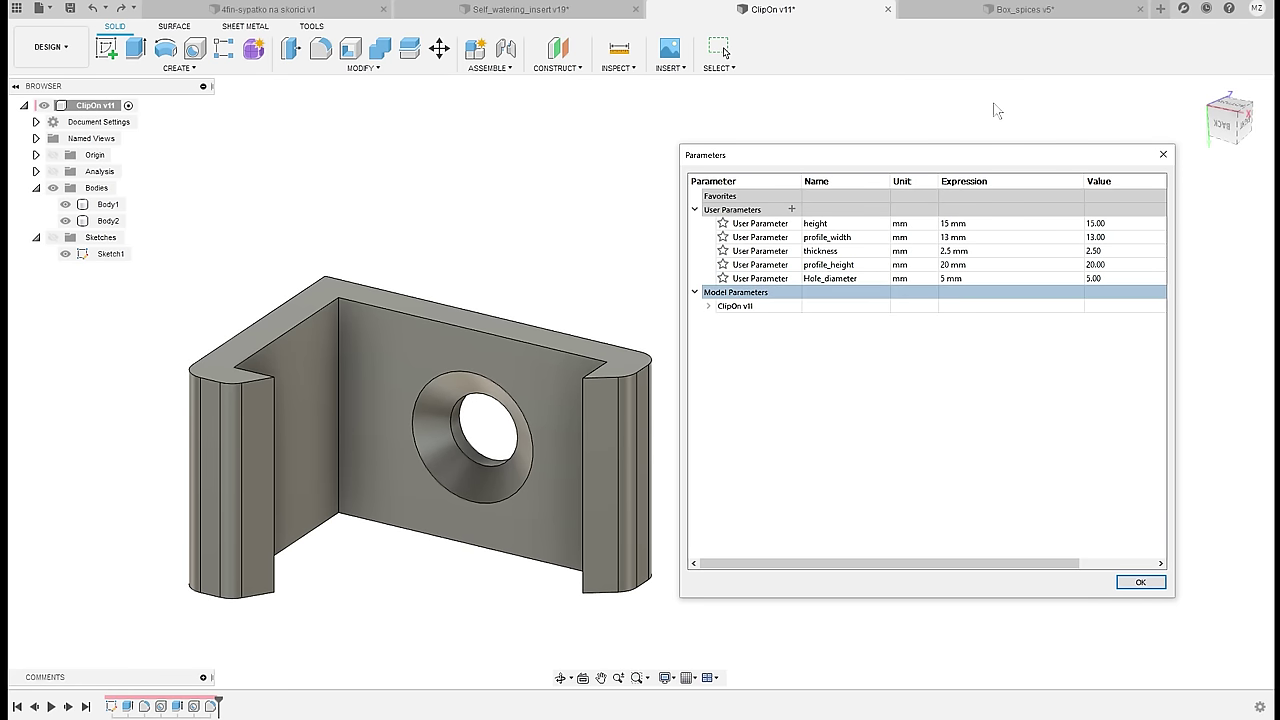
pyautogui.click(1121, 584)
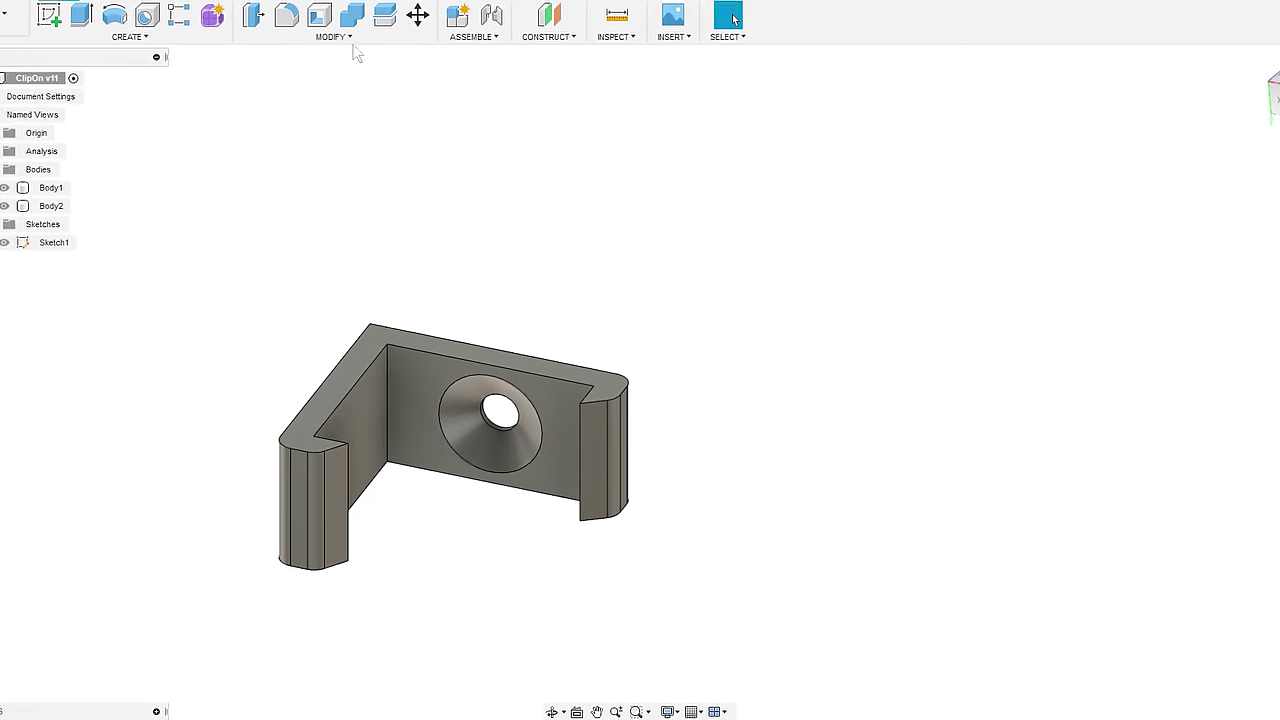
# Add a user parameter named Hole_diameter in mm with the expression 3.35 to the clip design
pyautogui.click(363, 68)
pyautogui.click(330, 389)
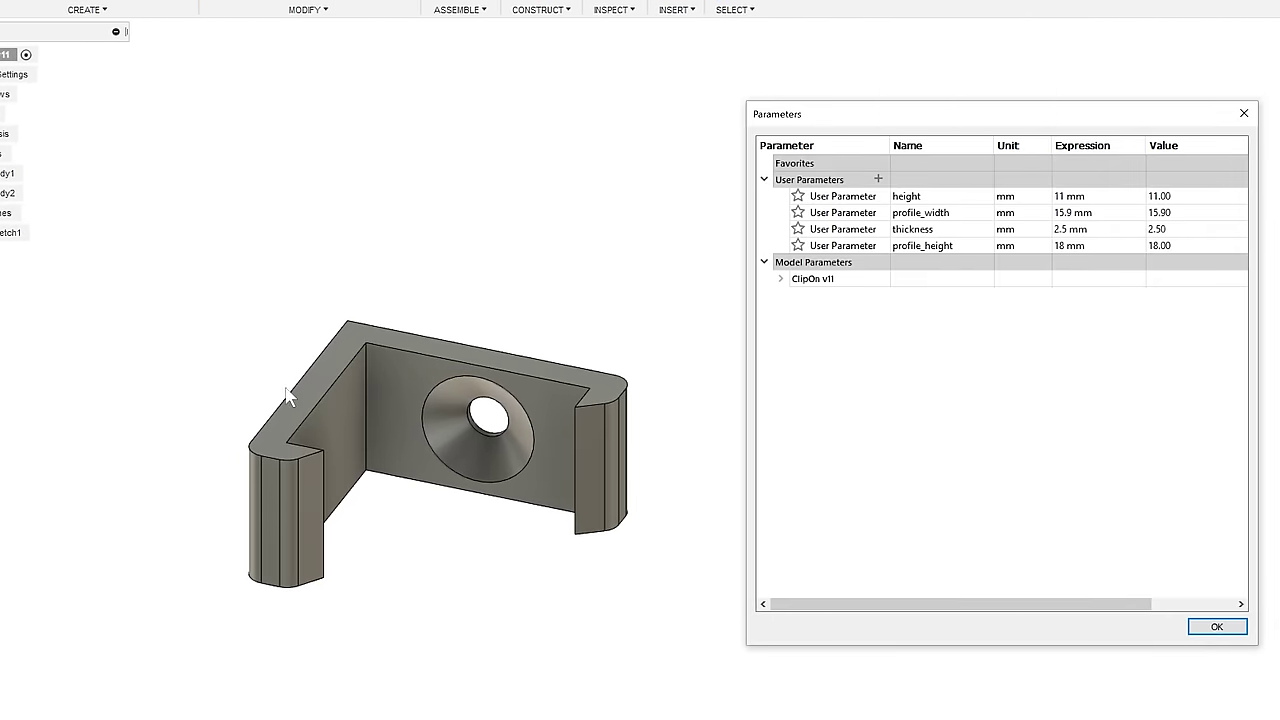
pyautogui.click(877, 180)
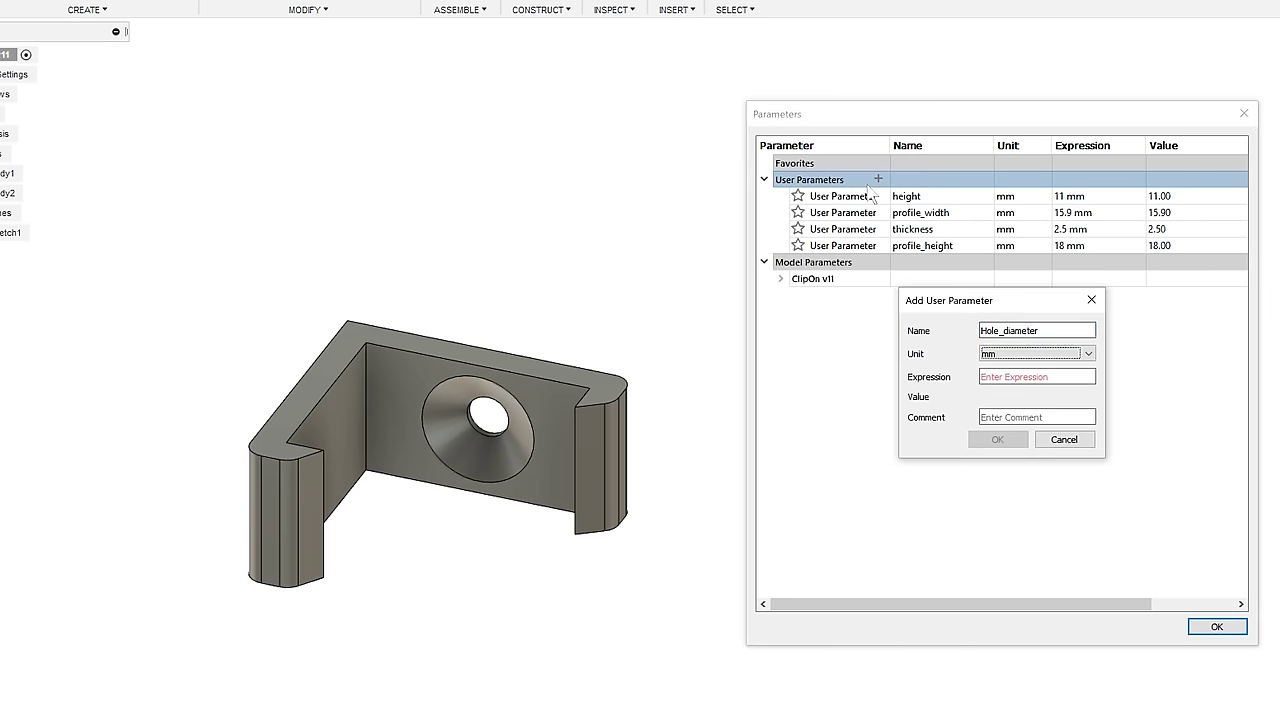
pyautogui.write('3.35')
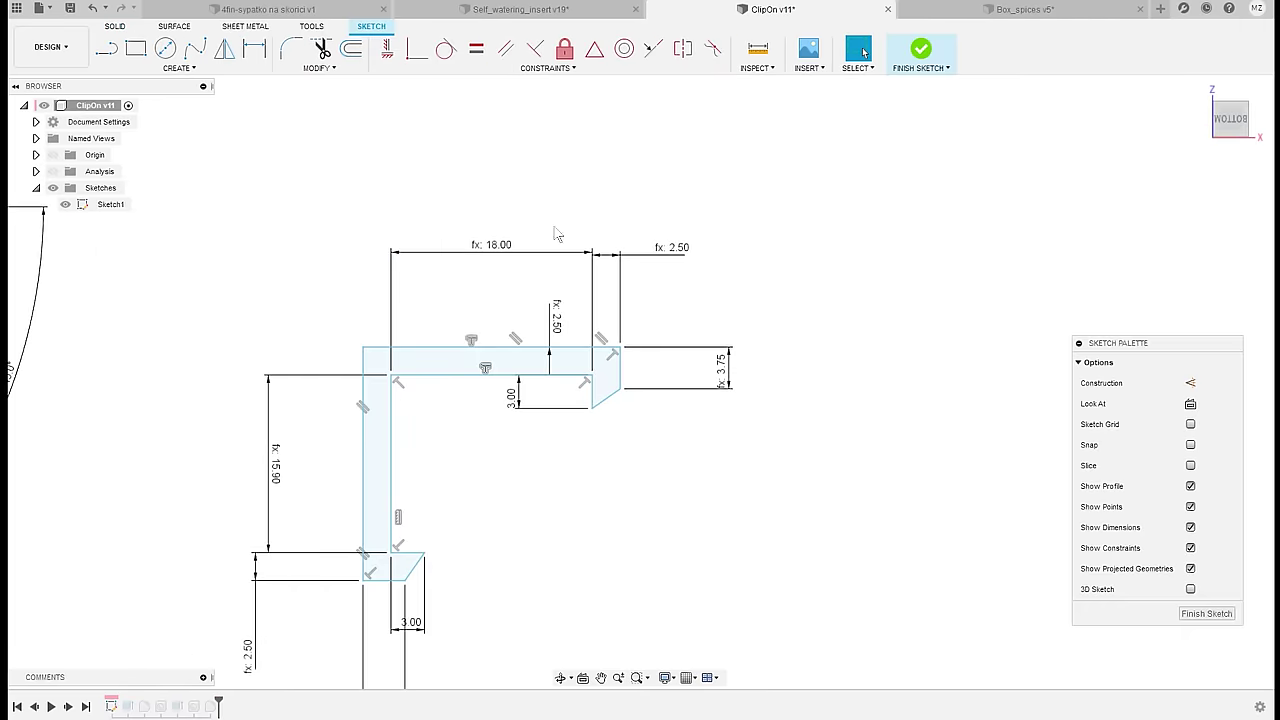
# Open the sketch's 18 mm dimension to view its expression, and extrude the clip profile as a new body using the height parameter as distance
pyautogui.doubleClick(500, 247)
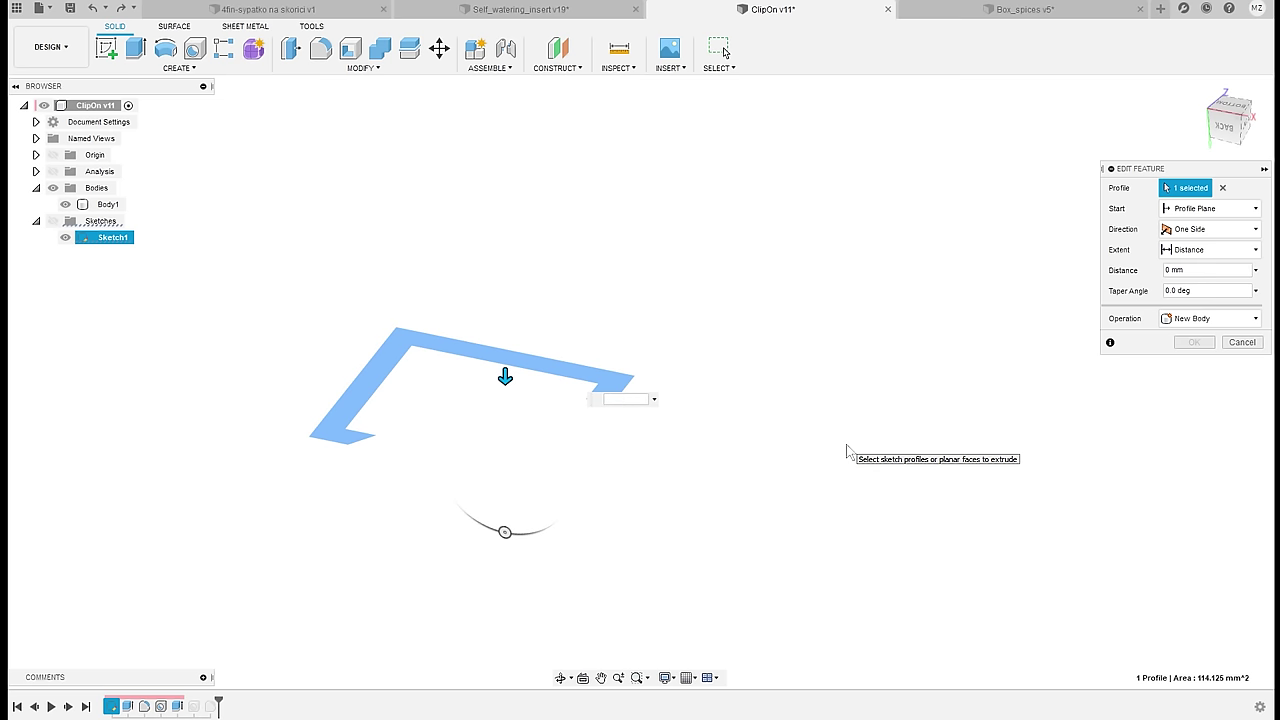
pyautogui.write('he')
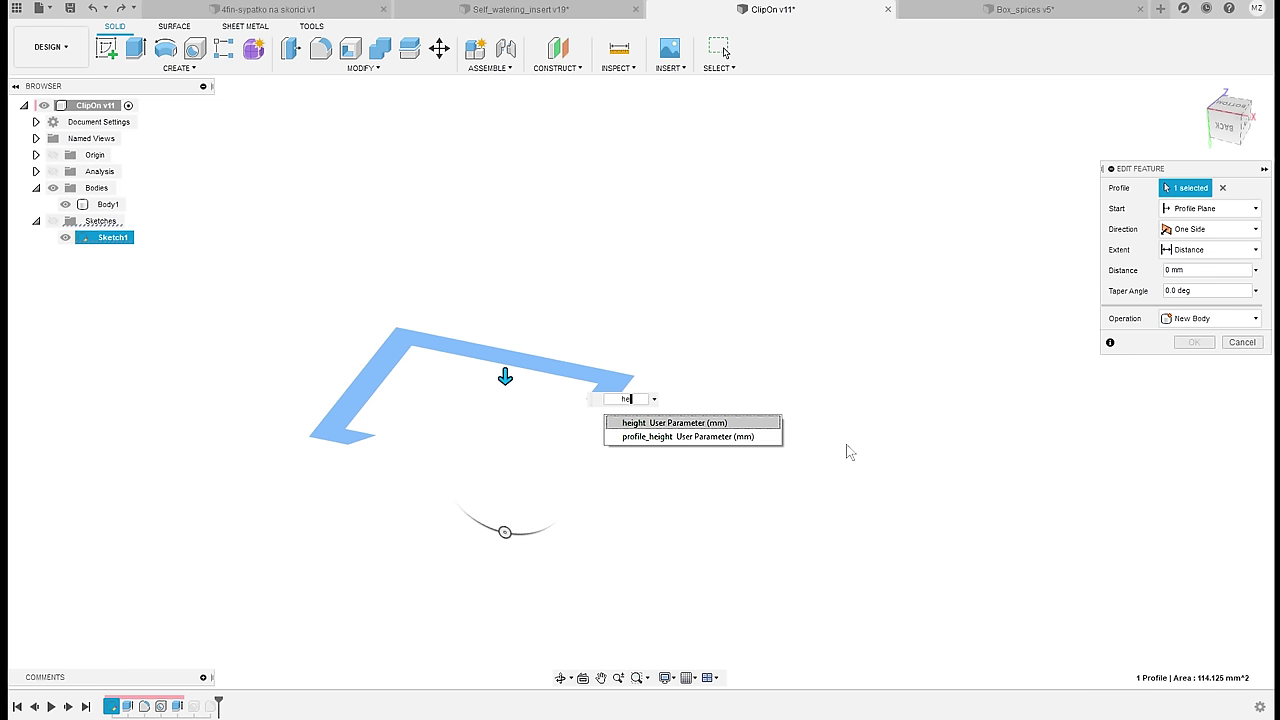
pyautogui.write('i')
pyautogui.press('Return')
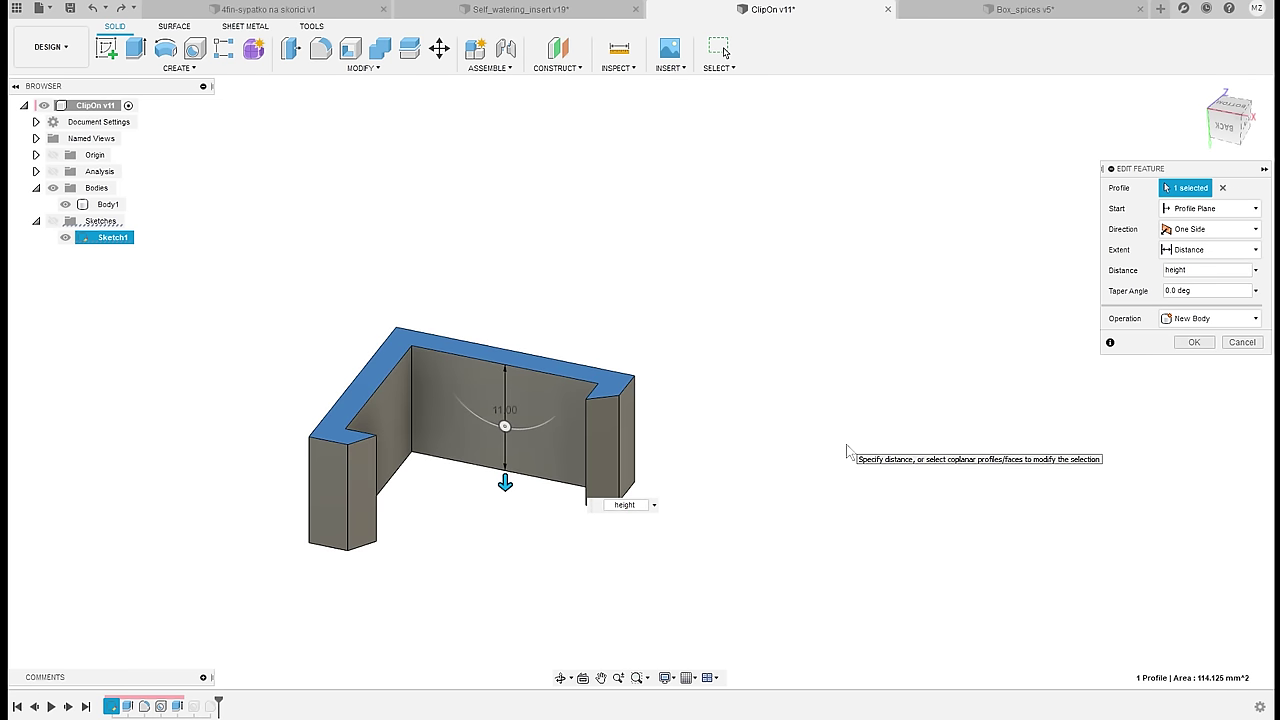
pyautogui.press('Return')
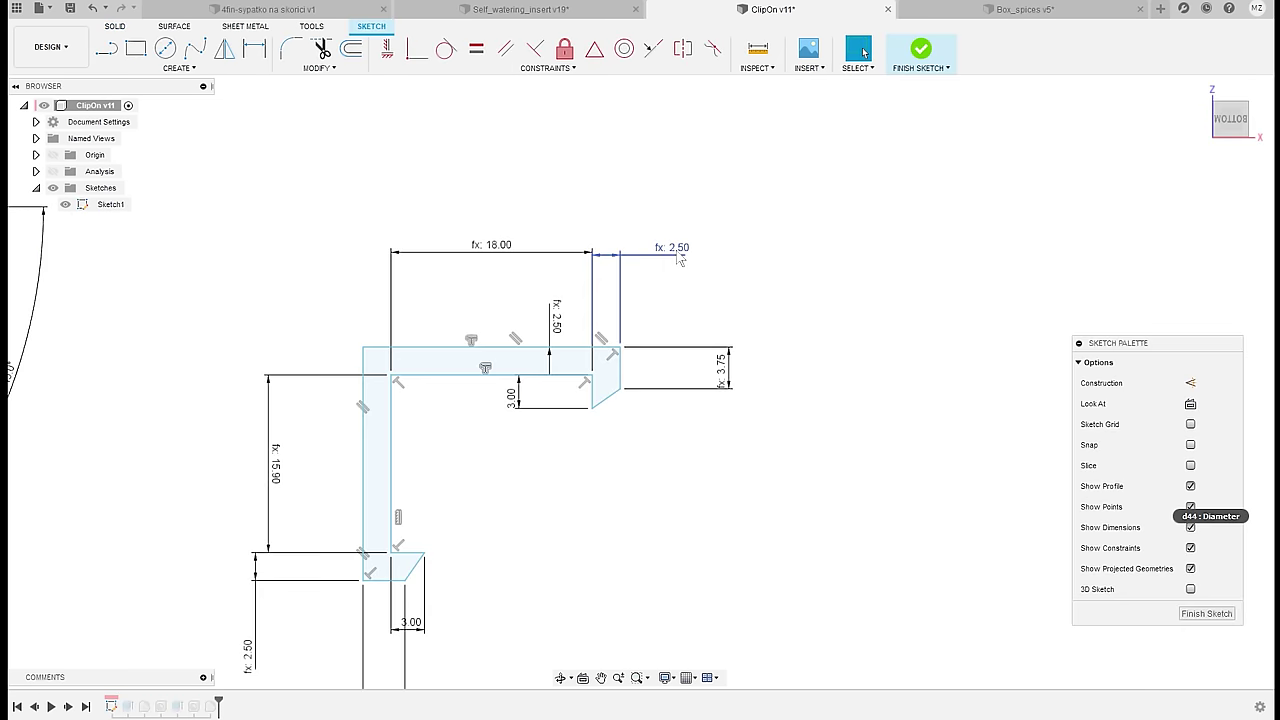
# Inspect the expressions behind the clip lip's 2.50 and 3.75 mm sketch dimensions, and finish the sketch
pyautogui.doubleClick(677, 251)
pyautogui.doubleClick(712, 366)
pyautogui.tripleClick(746, 371)
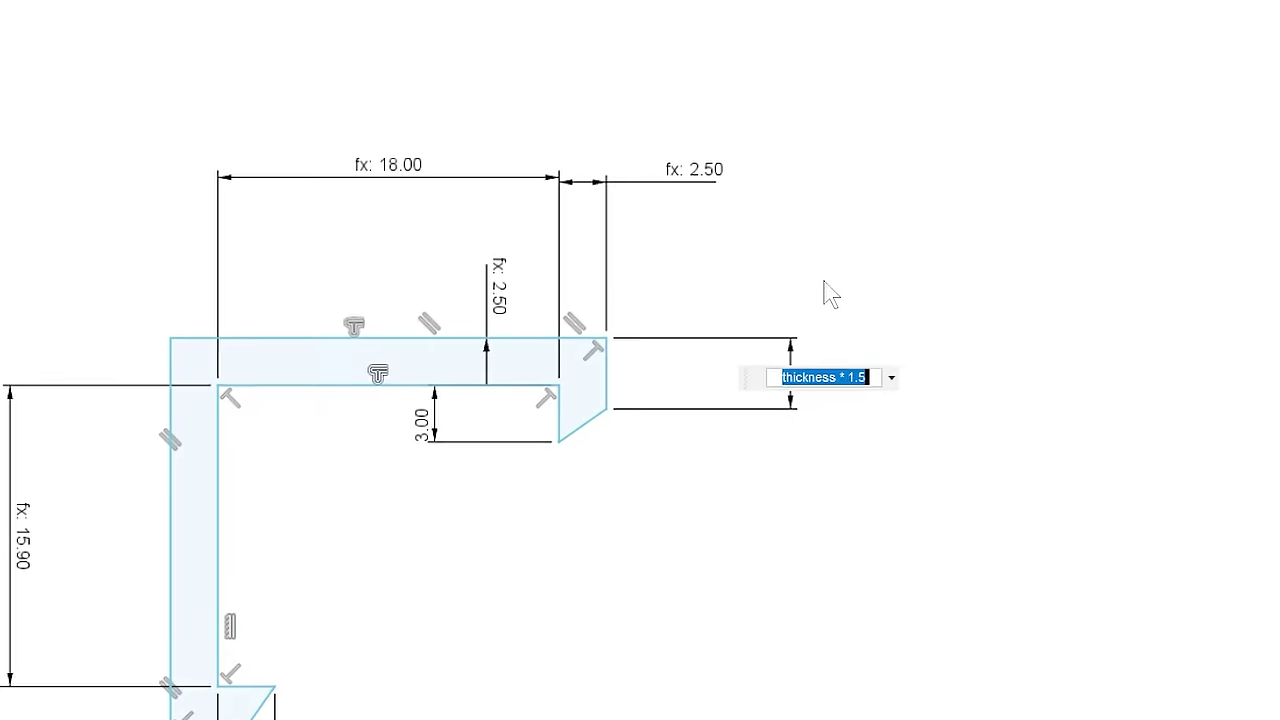
pyautogui.click(794, 370)
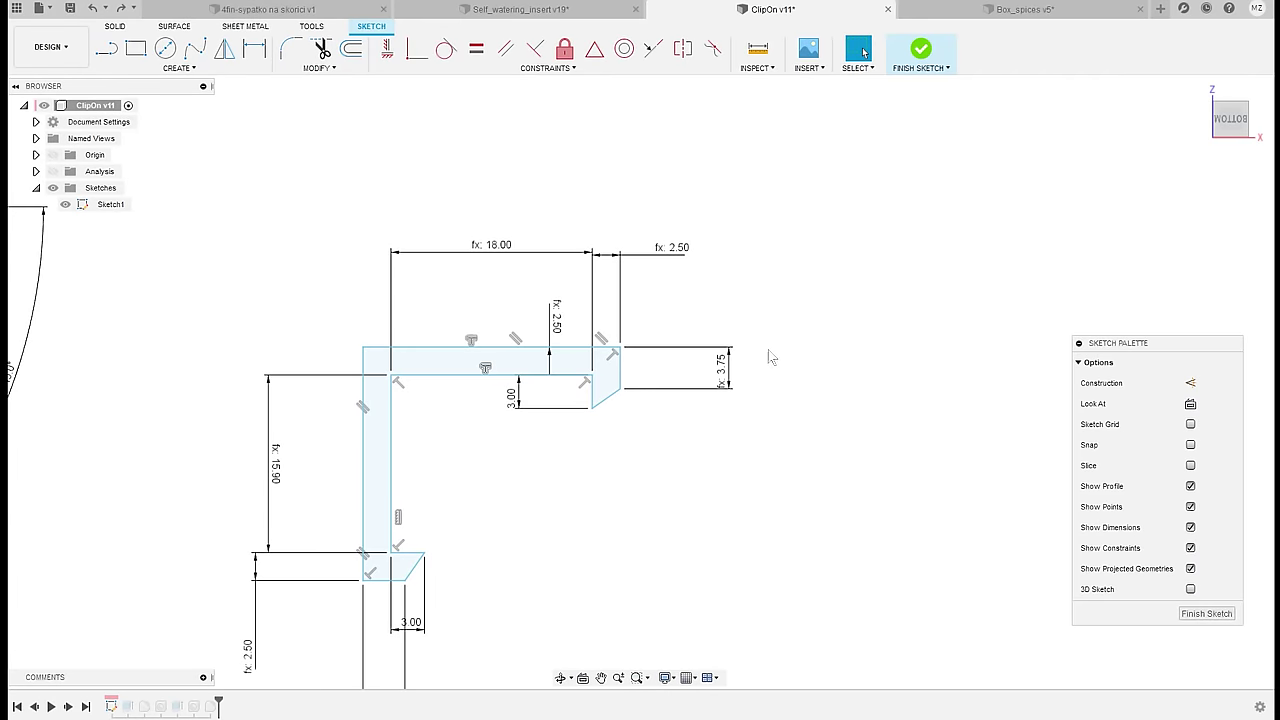
pyautogui.click(934, 63)
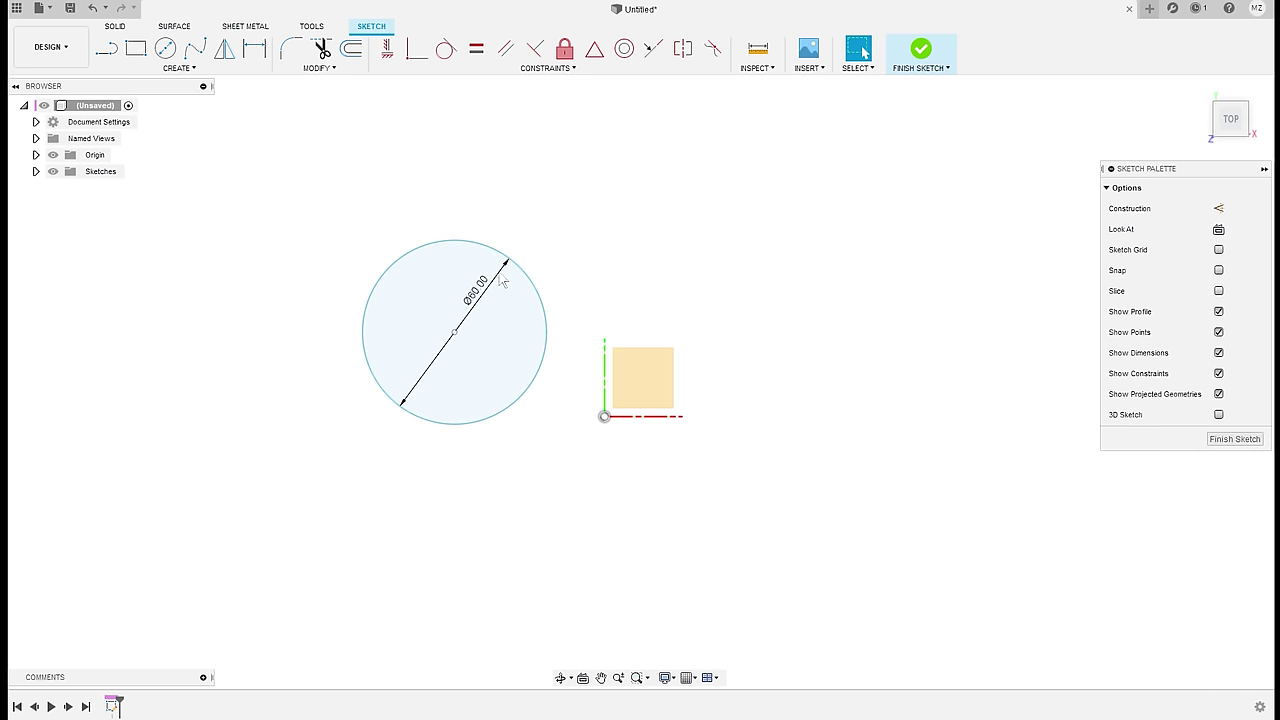
# Finish the circle sketch and extrude the 60 mm circle 50 mm upward as a new body
pyautogui.click(938, 57)
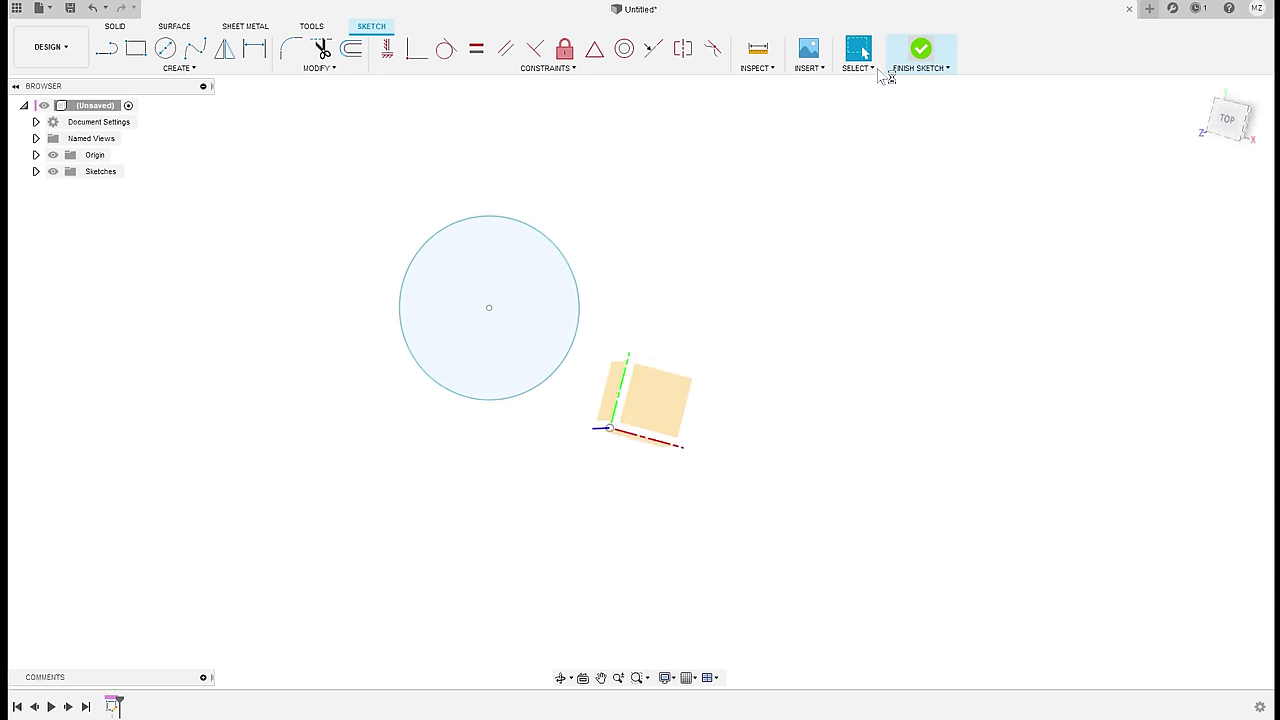
pyautogui.click(137, 50)
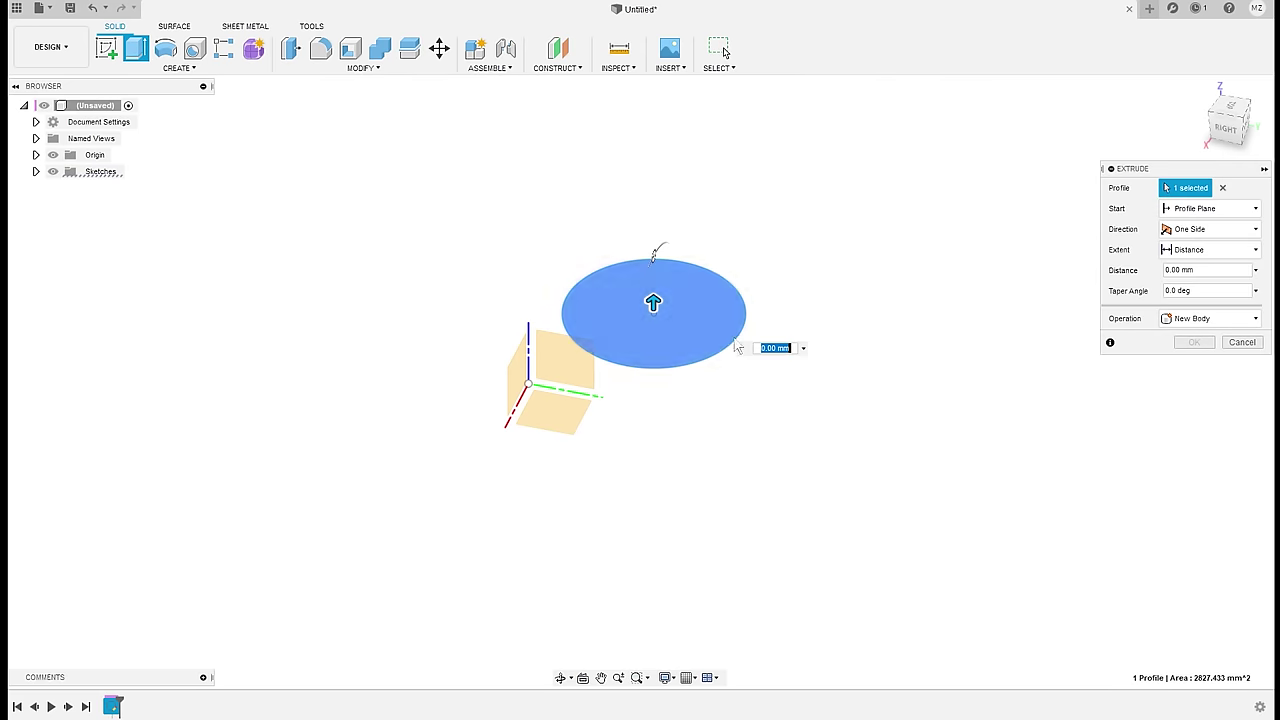
pyautogui.write('50')
pyautogui.press('Return')
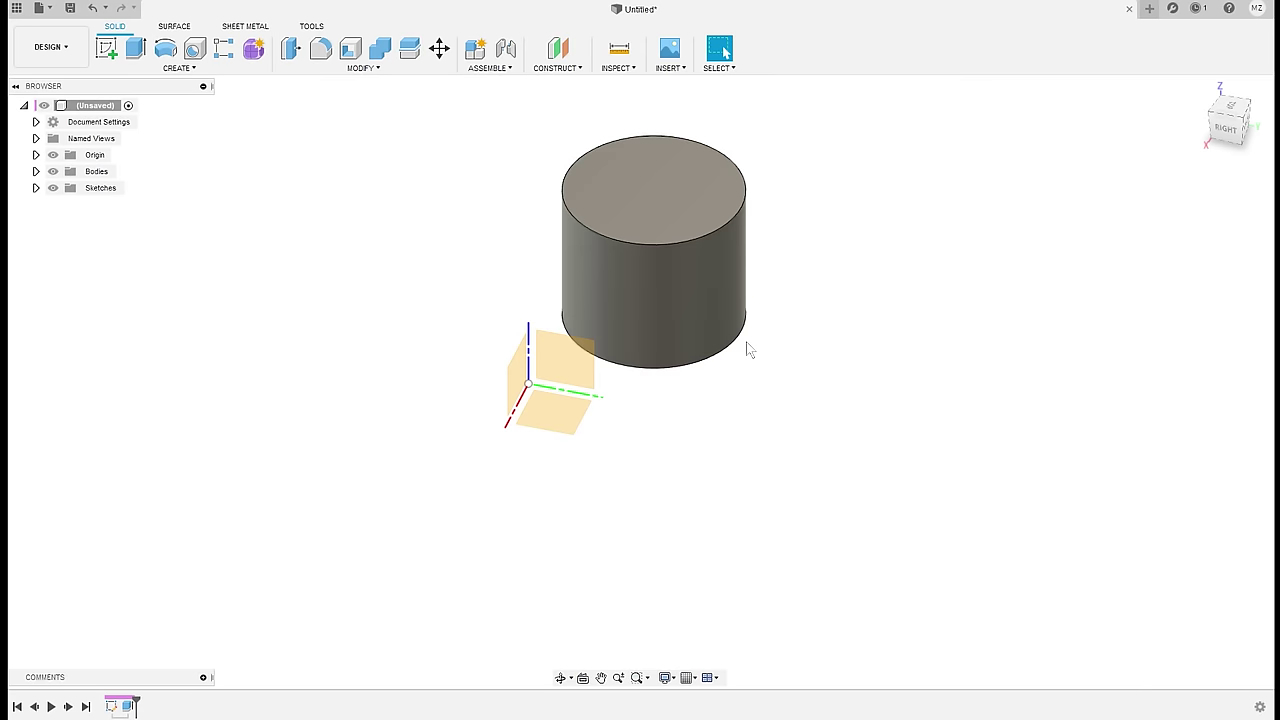
# Chamfer the cylinder's top circular edge with an equal distance of 10 mm
pyautogui.click(363, 67)
pyautogui.click(330, 117)
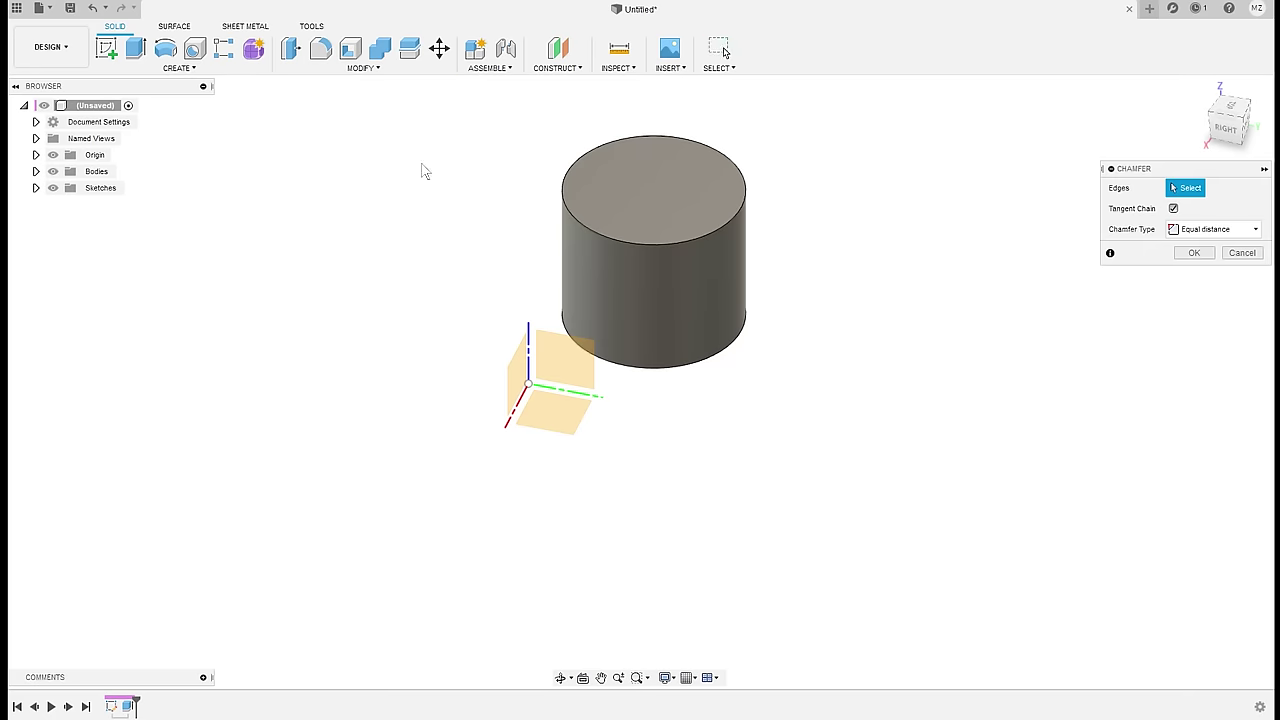
pyautogui.click(564, 211)
pyautogui.write('1')
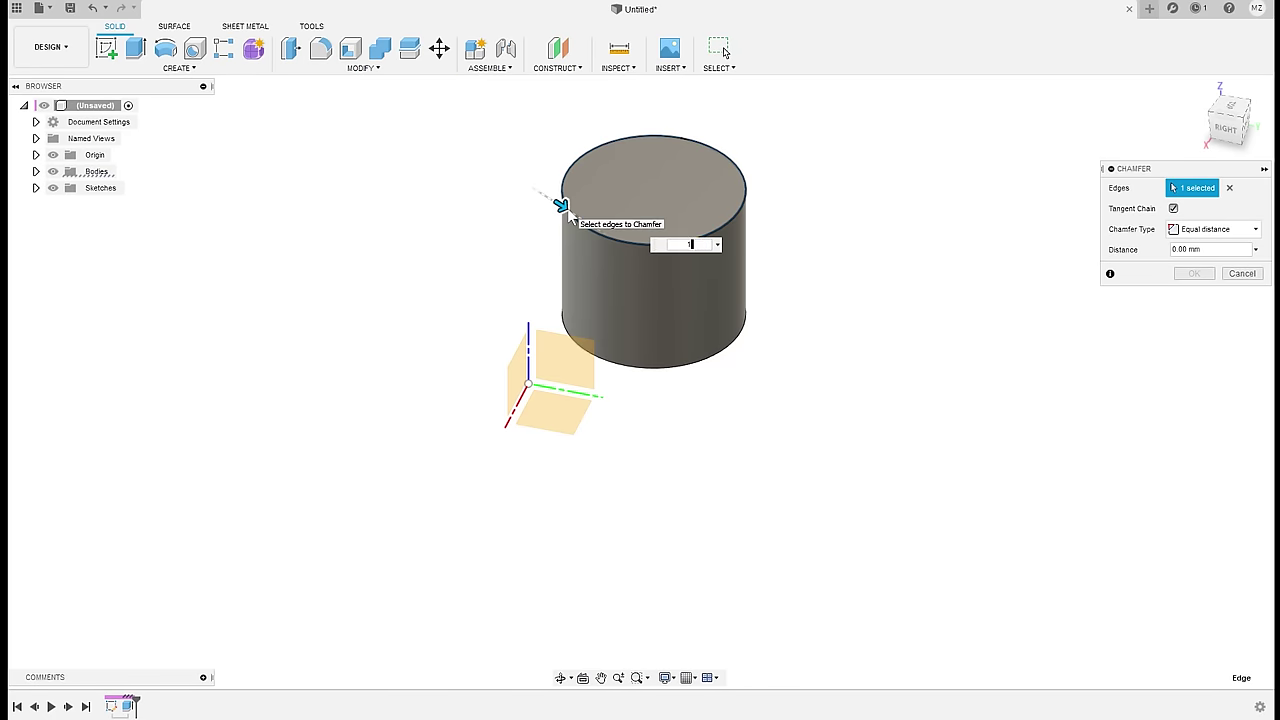
pyautogui.write('0')
pyautogui.press('Return')
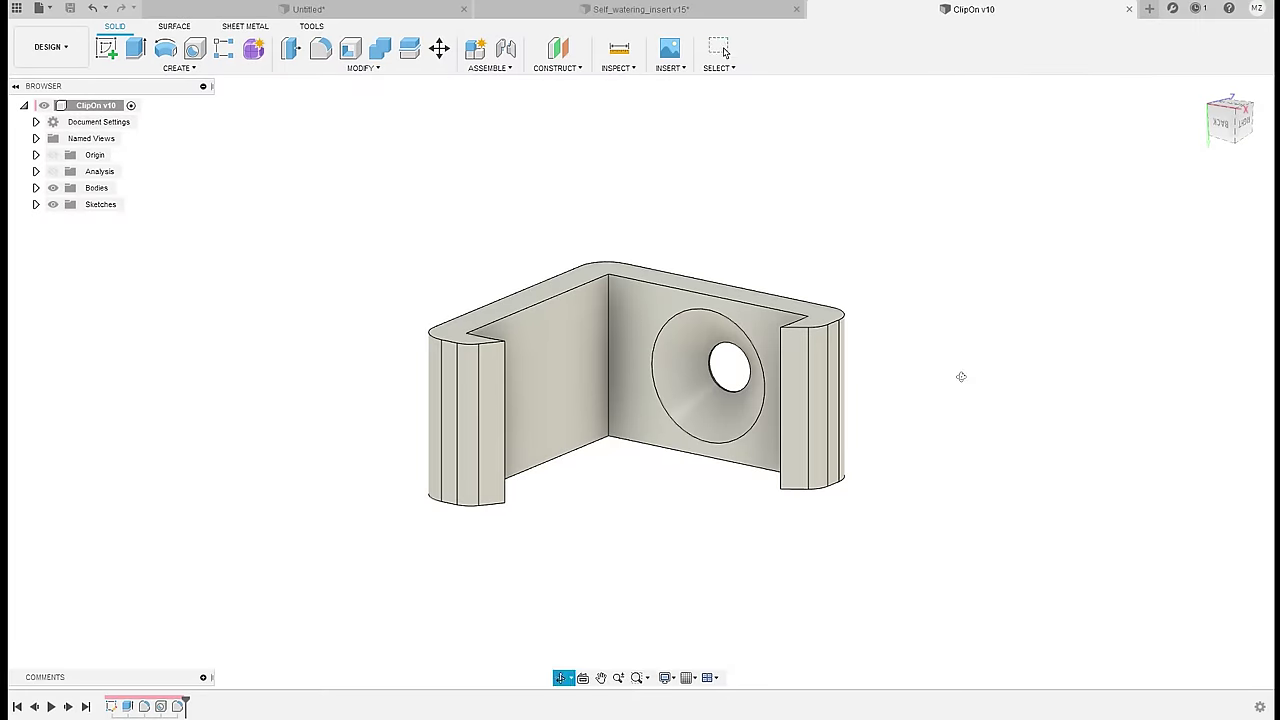
pyautogui.moveTo(961, 376)
pyautogui.keyDown('shift'); pyautogui.mouseDown(button='middle')
pyautogui.moveTo(1014, 400)
pyautogui.moveTo(829, 380)
pyautogui.moveTo(968, 391)
pyautogui.mouseUp(button='middle'); pyautogui.keyUp('shift')
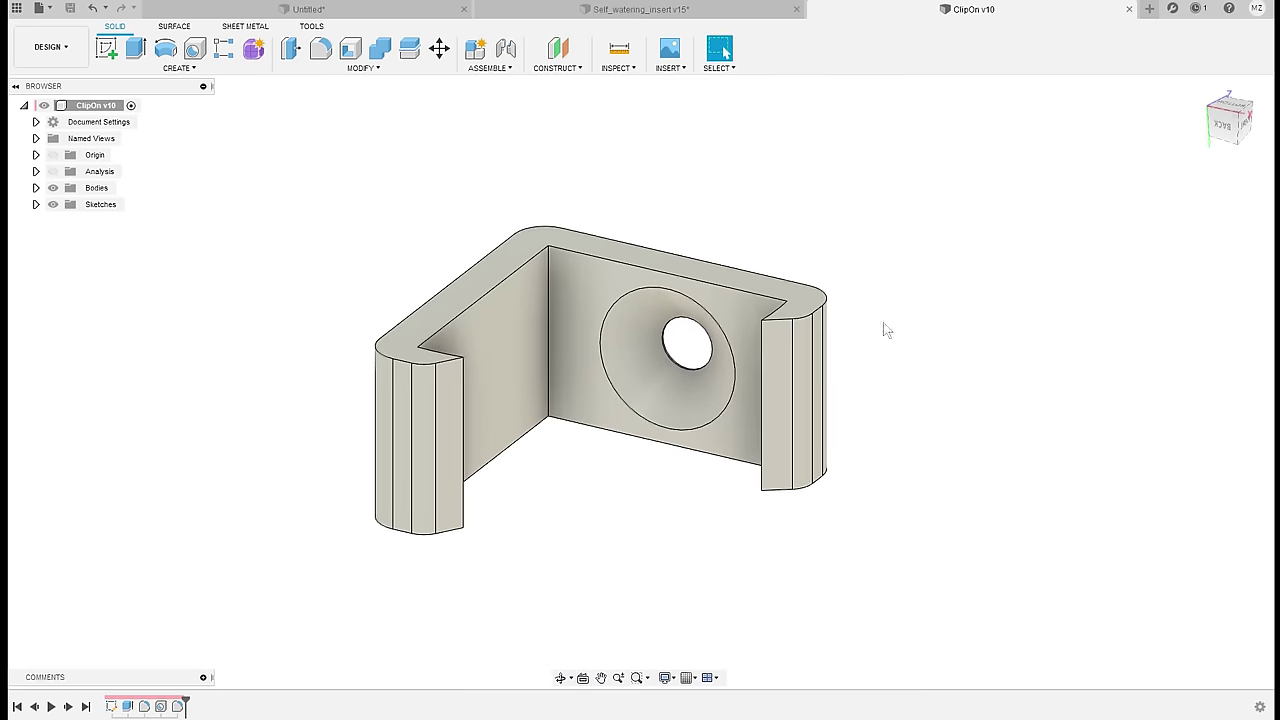
pyautogui.keyDown('shift'); pyautogui.moveTo(785, 213); pyautogui.dragTo(745, 295, button='middle'); pyautogui.keyUp('shift')
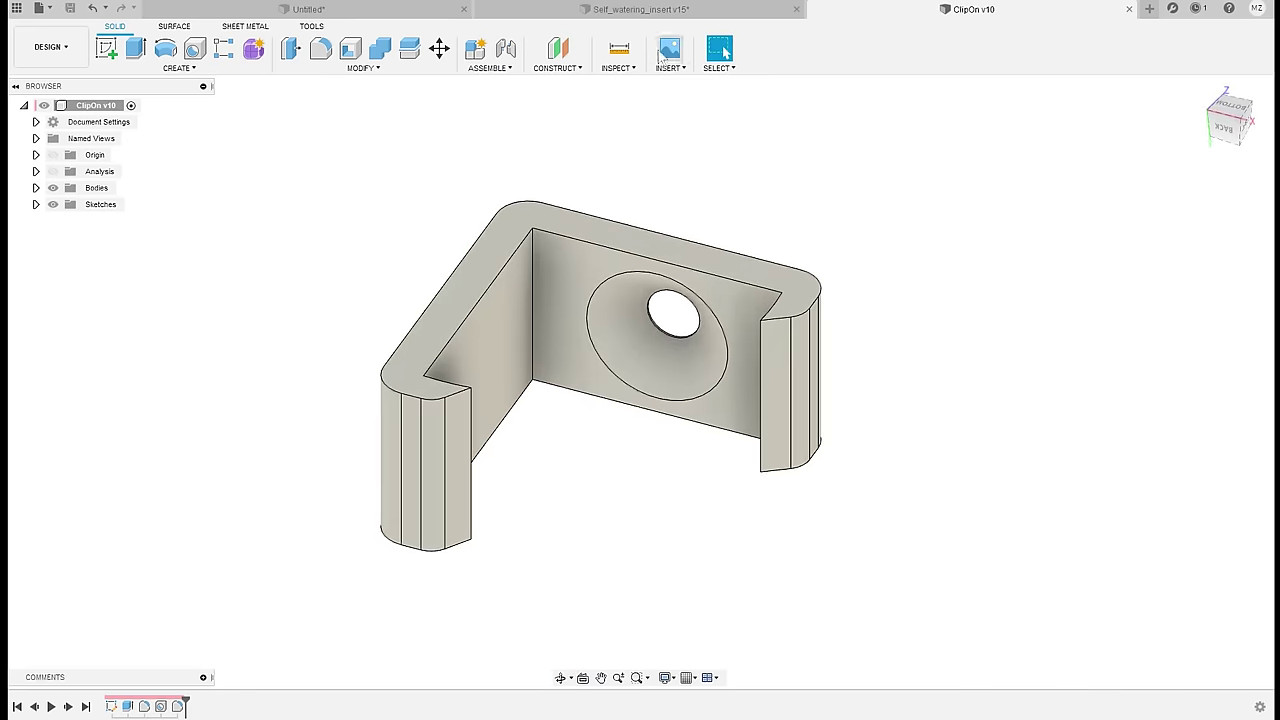
# Switch to the self-watering insert design, show its section analysis to examine the interior, and hide the analysis again
pyautogui.click(673, 11)
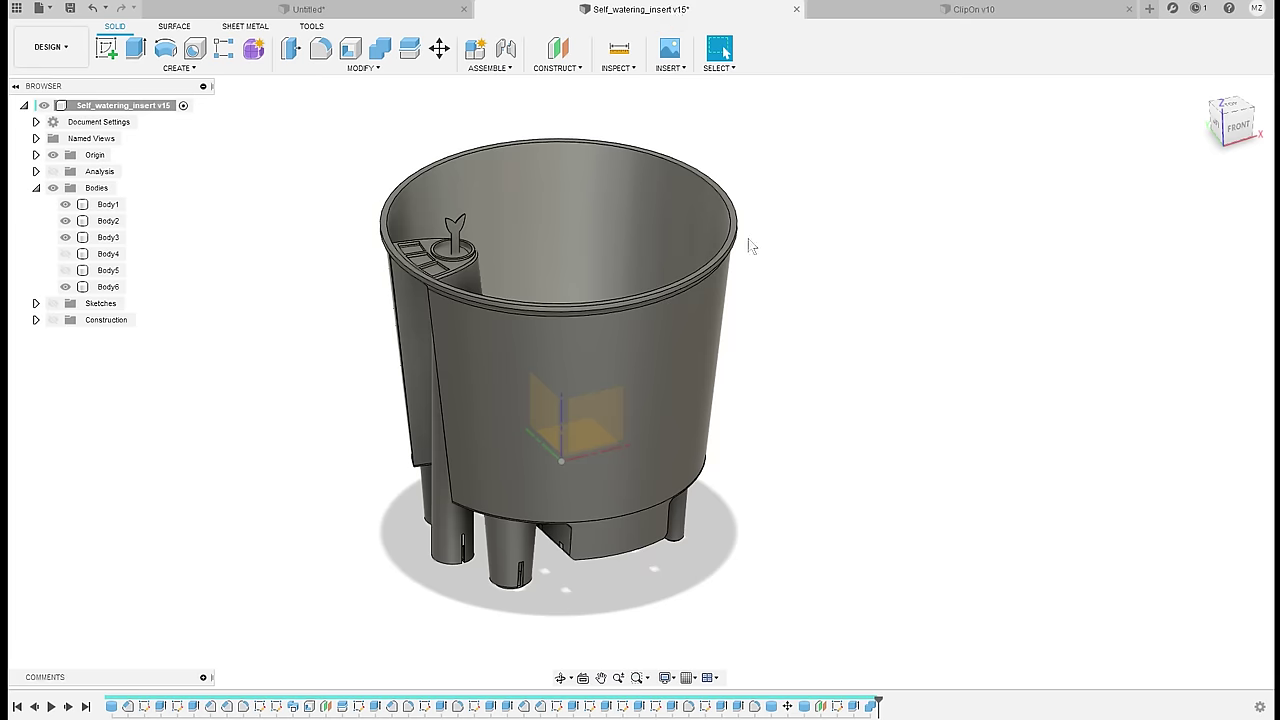
pyautogui.click(53, 171)
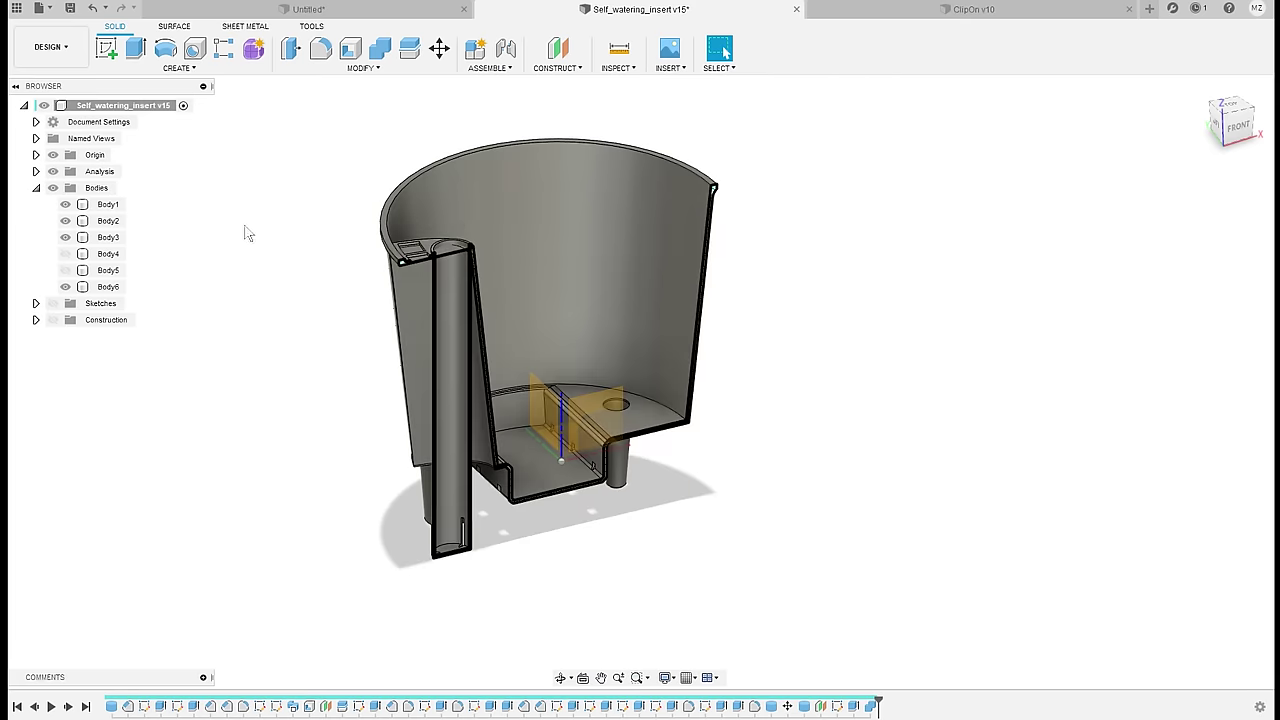
pyautogui.keyDown('shift'); pyautogui.moveTo(248, 233); pyautogui.dragTo(92, 203, button='middle'); pyautogui.keyUp('shift')
pyautogui.click(53, 171)
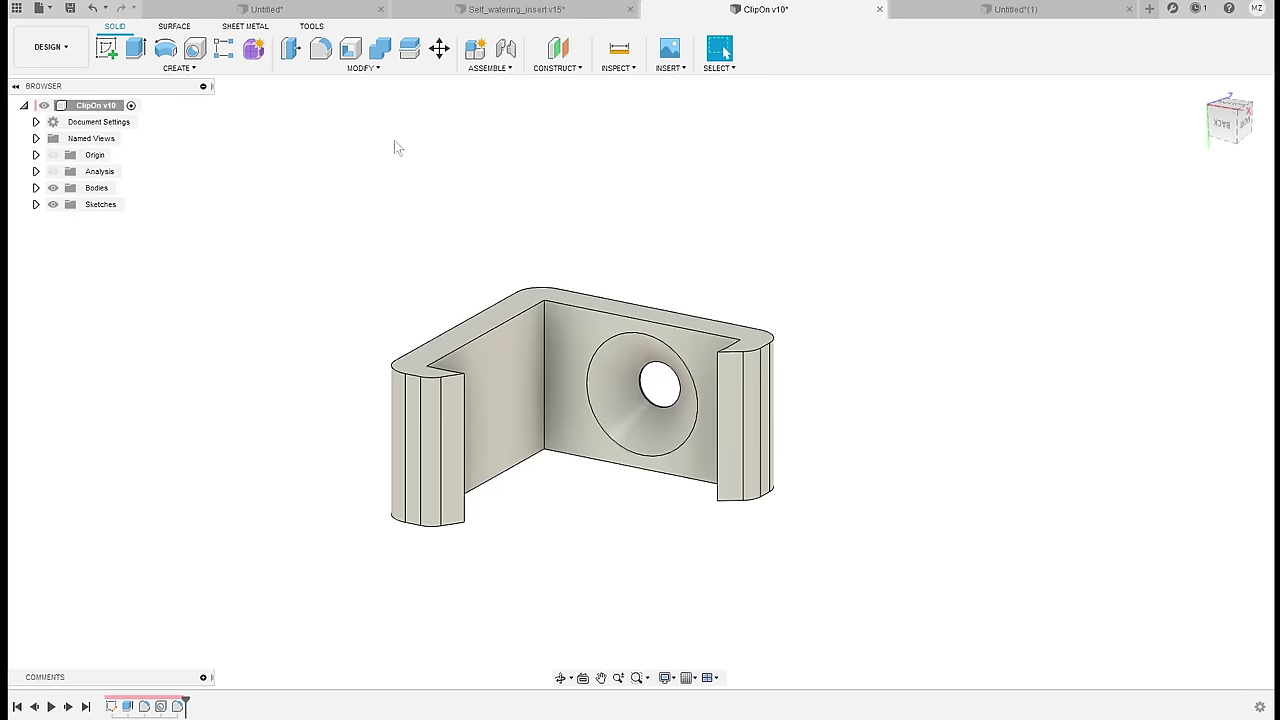
# Add a user parameter named Height in mm with the expression 11 to the clip design, and accept the parameters
pyautogui.click(370, 70)
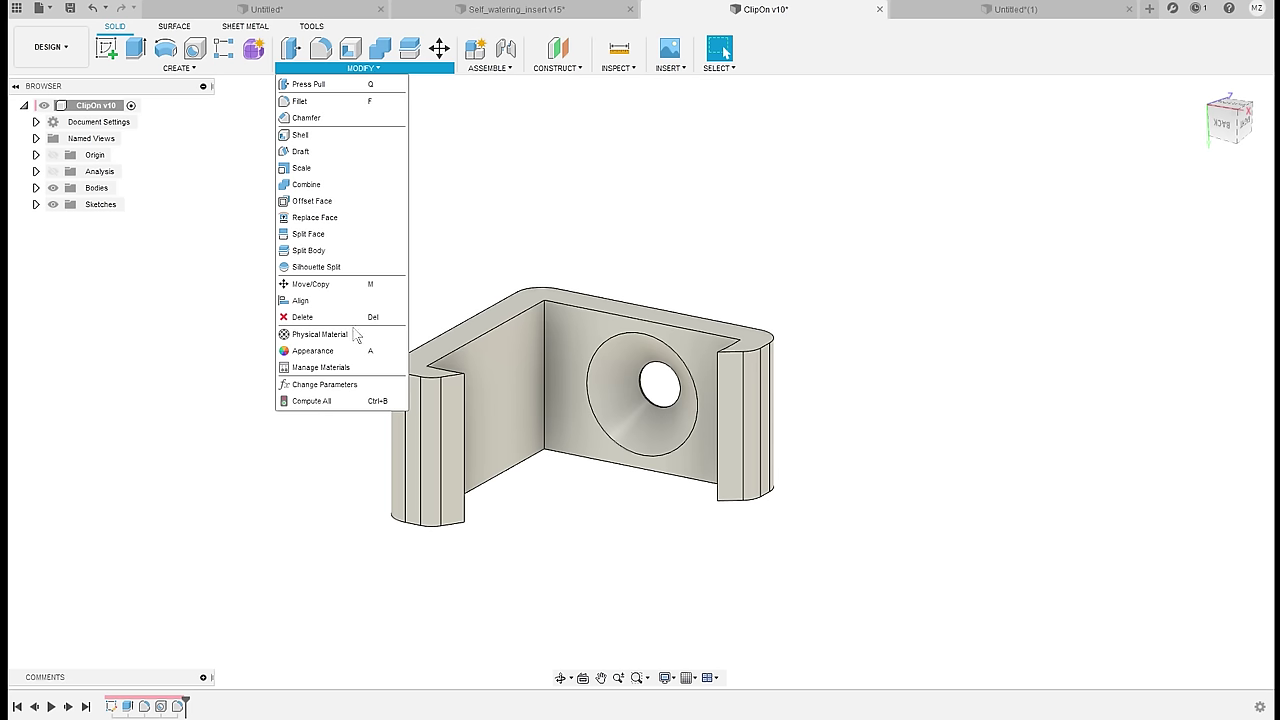
pyautogui.click(350, 384)
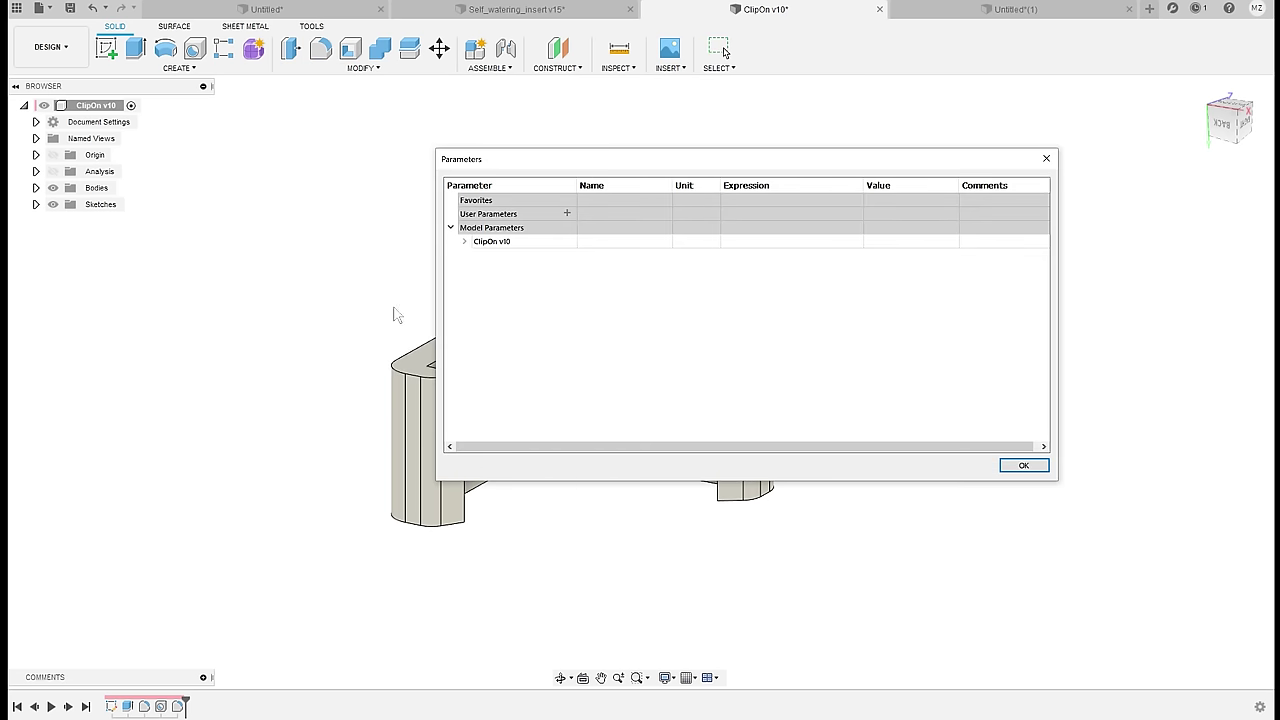
pyautogui.click(567, 214)
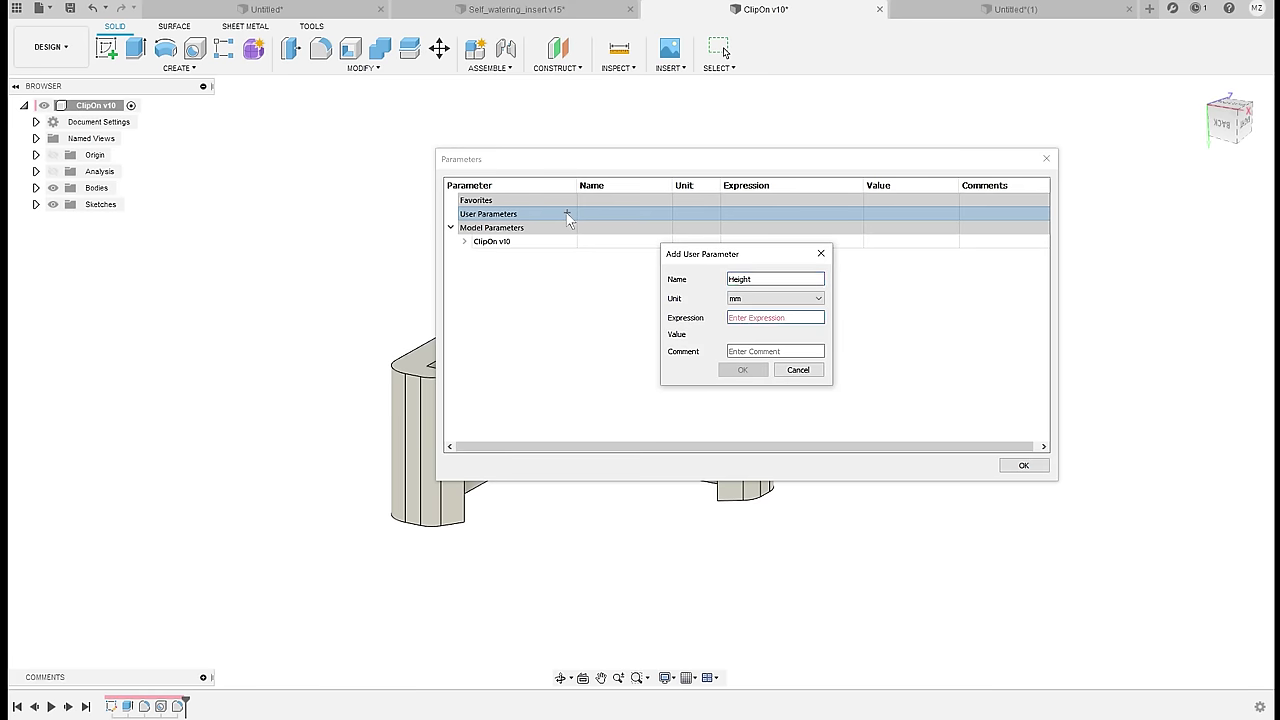
pyautogui.press('Return')
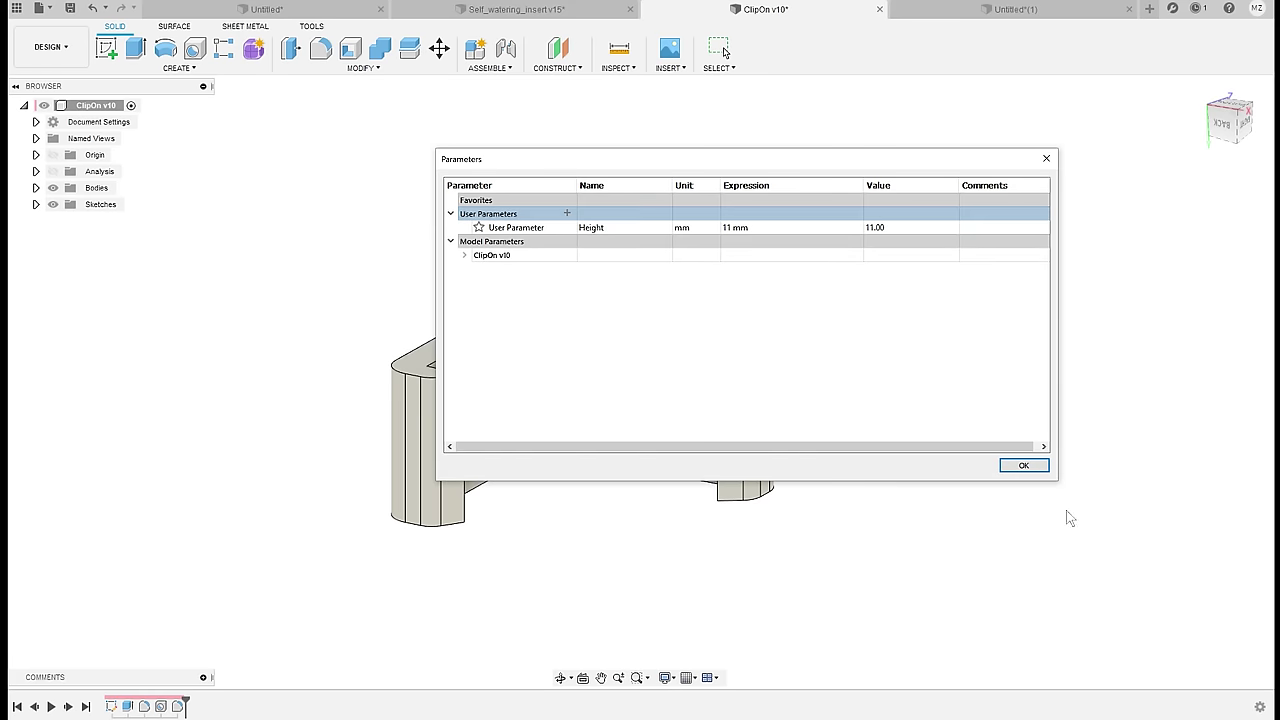
pyautogui.click(1023, 466)
# Edit the clip's base extrusion so that its distance is driven by the Height user parameter
pyautogui.doubleClick(128, 706)
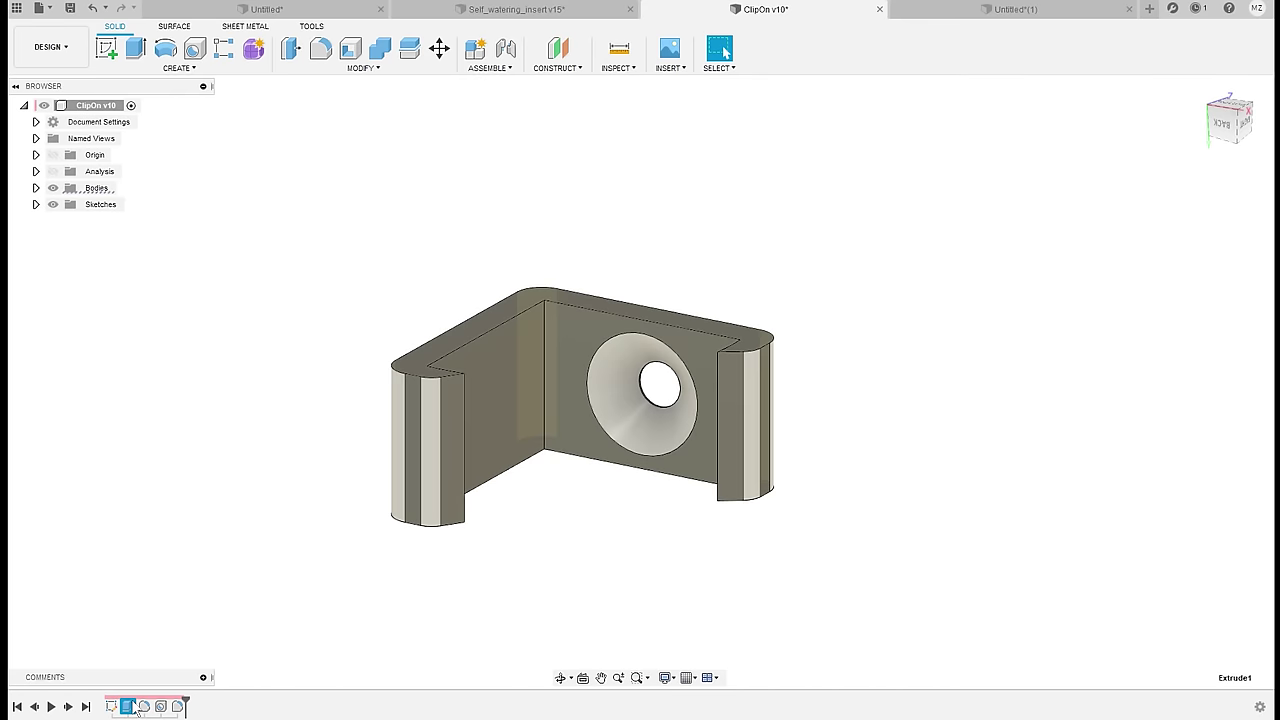
pyautogui.write('H')
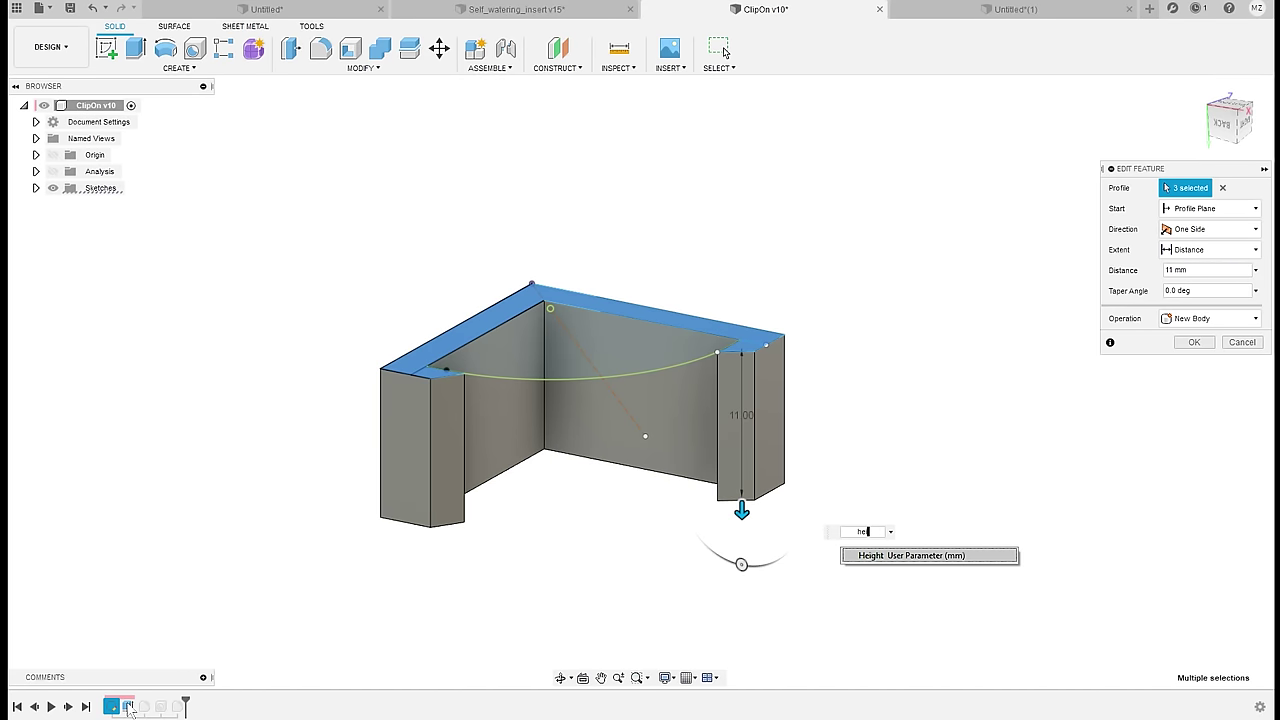
pyautogui.press('Return')
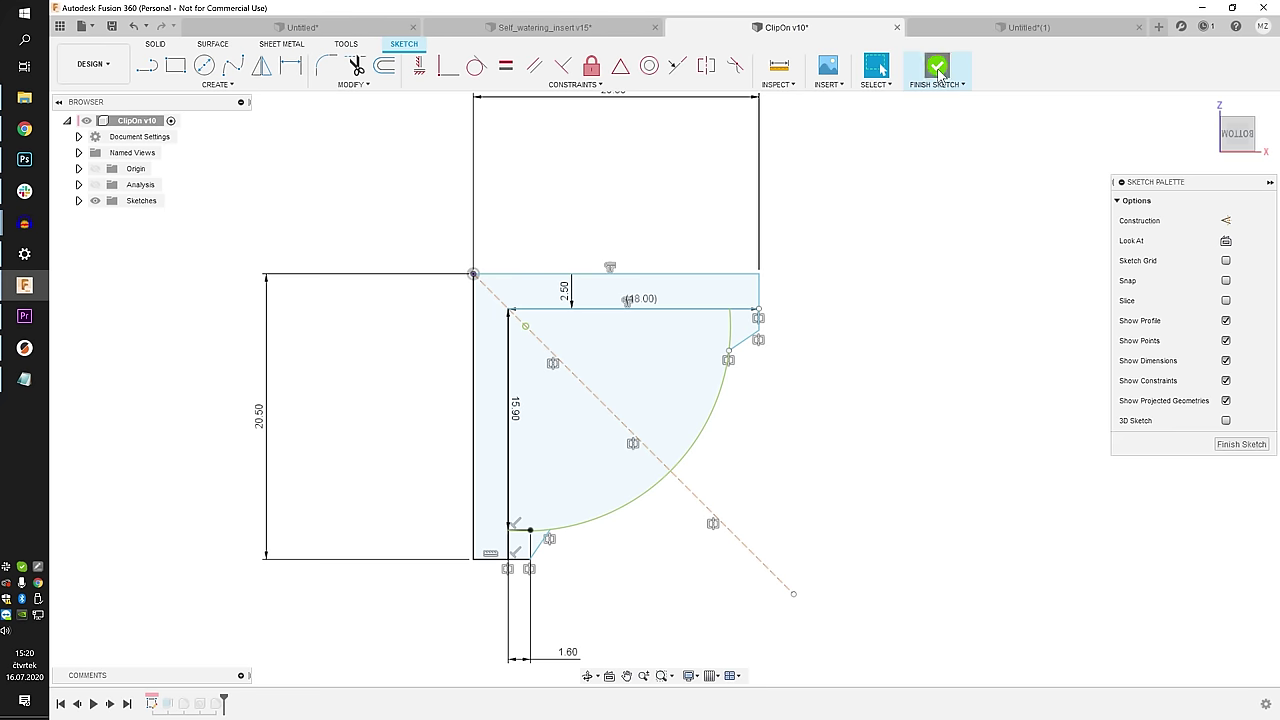
# Leave the clip's sketch and set the Height user parameter's expression to 15 mm
pyautogui.click(937, 68)
pyautogui.click(393, 84)
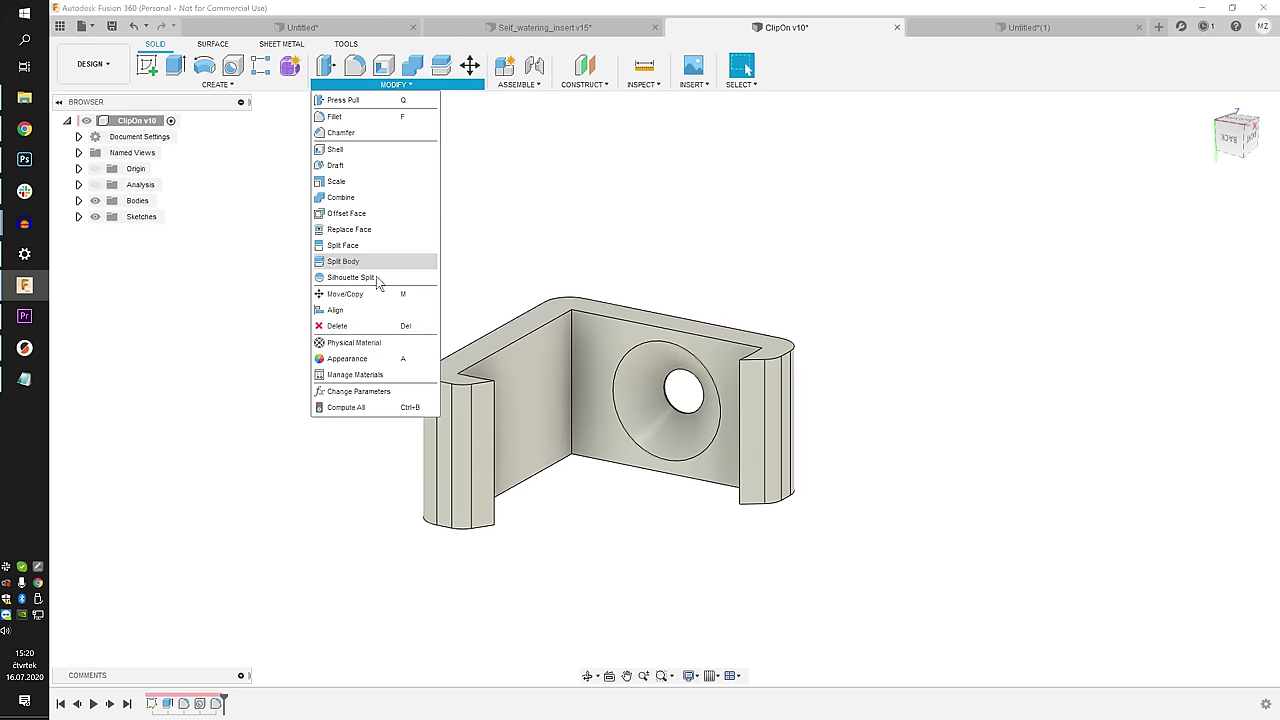
pyautogui.click(405, 394)
pyautogui.moveTo(487, 178); pyautogui.dragTo(994, 181)
pyautogui.click(1125, 247)
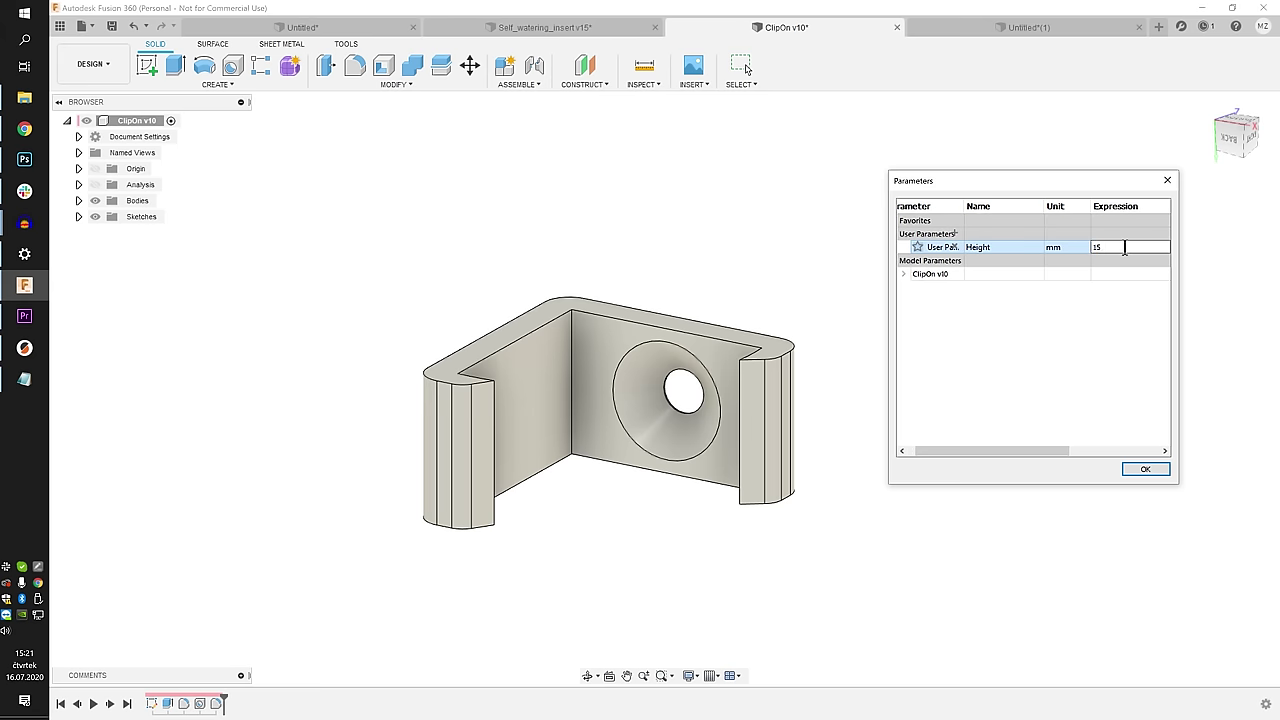
pyautogui.press('Return')
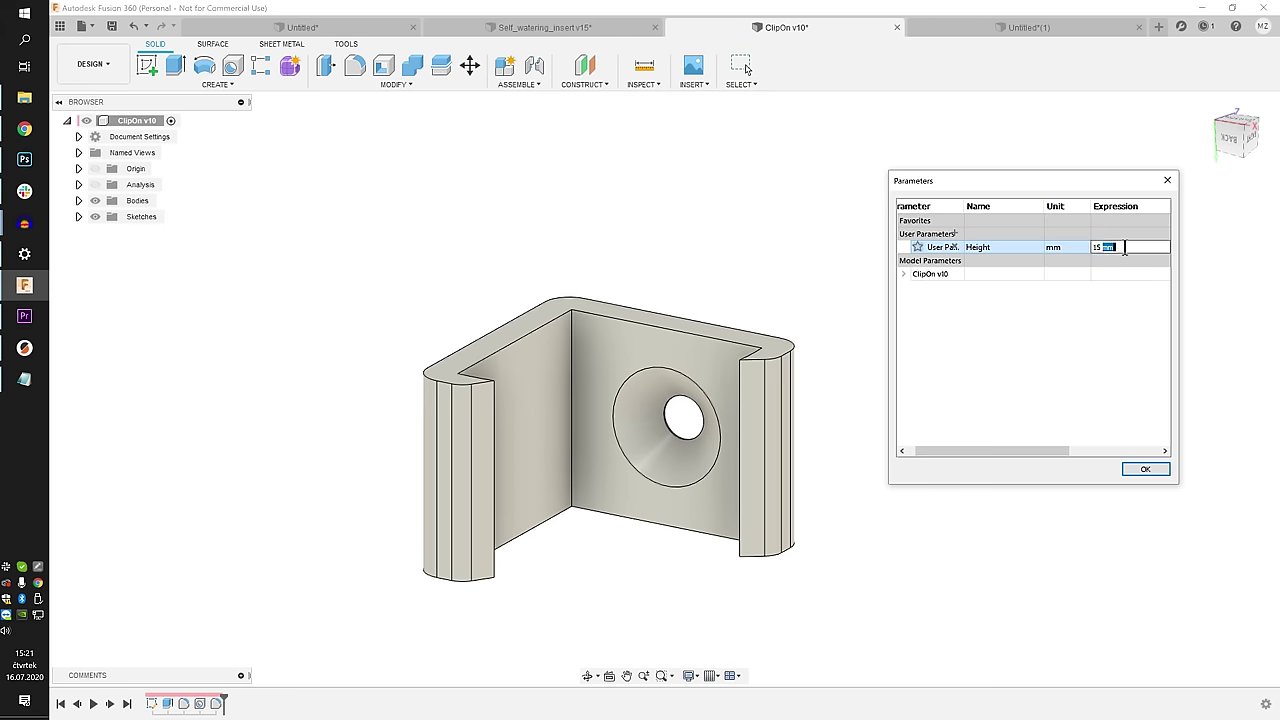
pyautogui.press('Return')
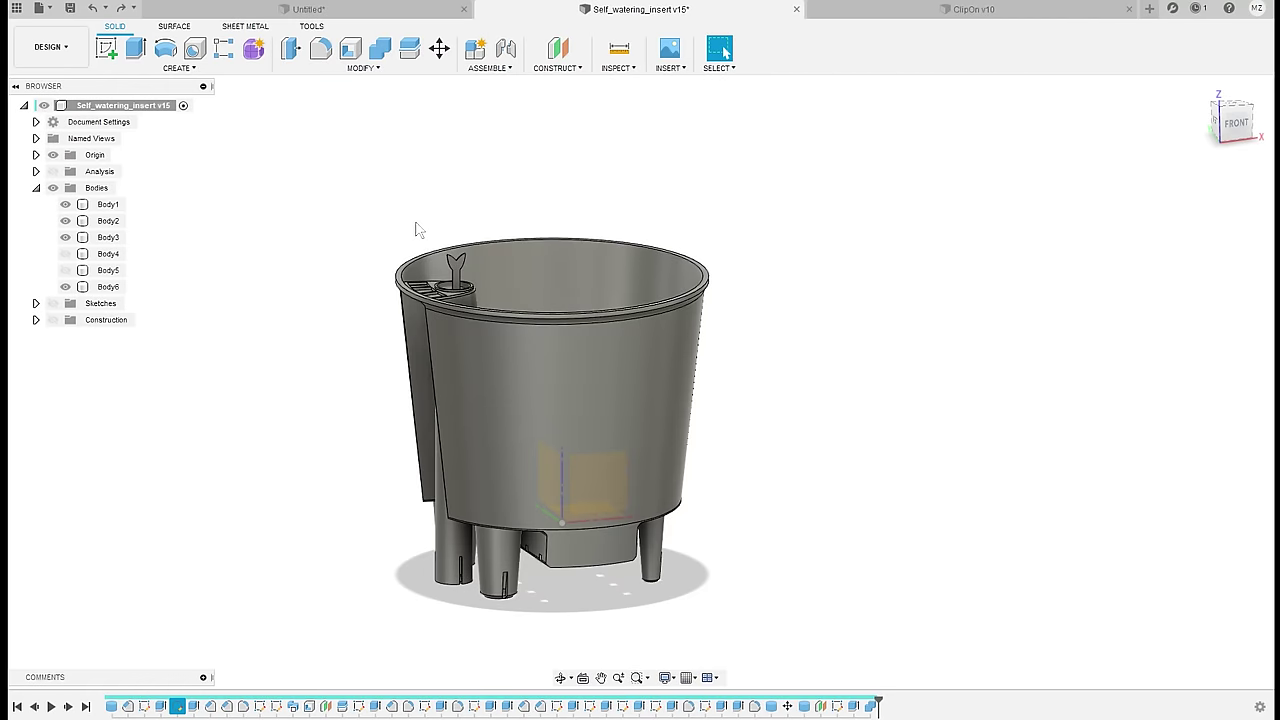
# In the self-watering insert design, inspect the settings of the base cylinder and its two-distance chamfer, cancelling both without changes
pyautogui.keyDown('shift'); pyautogui.moveTo(366, 226); pyautogui.dragTo(500, 258, button='middle'); pyautogui.keyUp('shift')
pyautogui.keyDown('shift'); pyautogui.moveTo(500, 150); pyautogui.dragTo(376, 237, button='middle'); pyautogui.keyUp('shift')
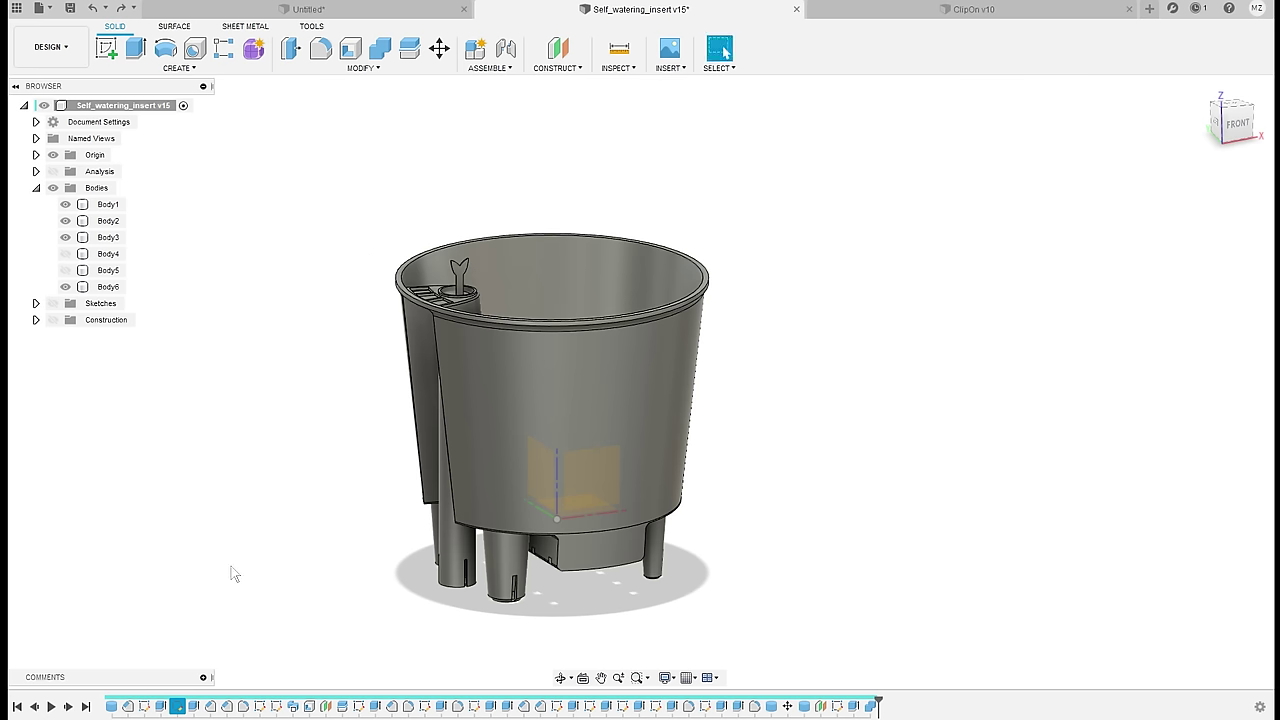
pyautogui.doubleClick(126, 706)
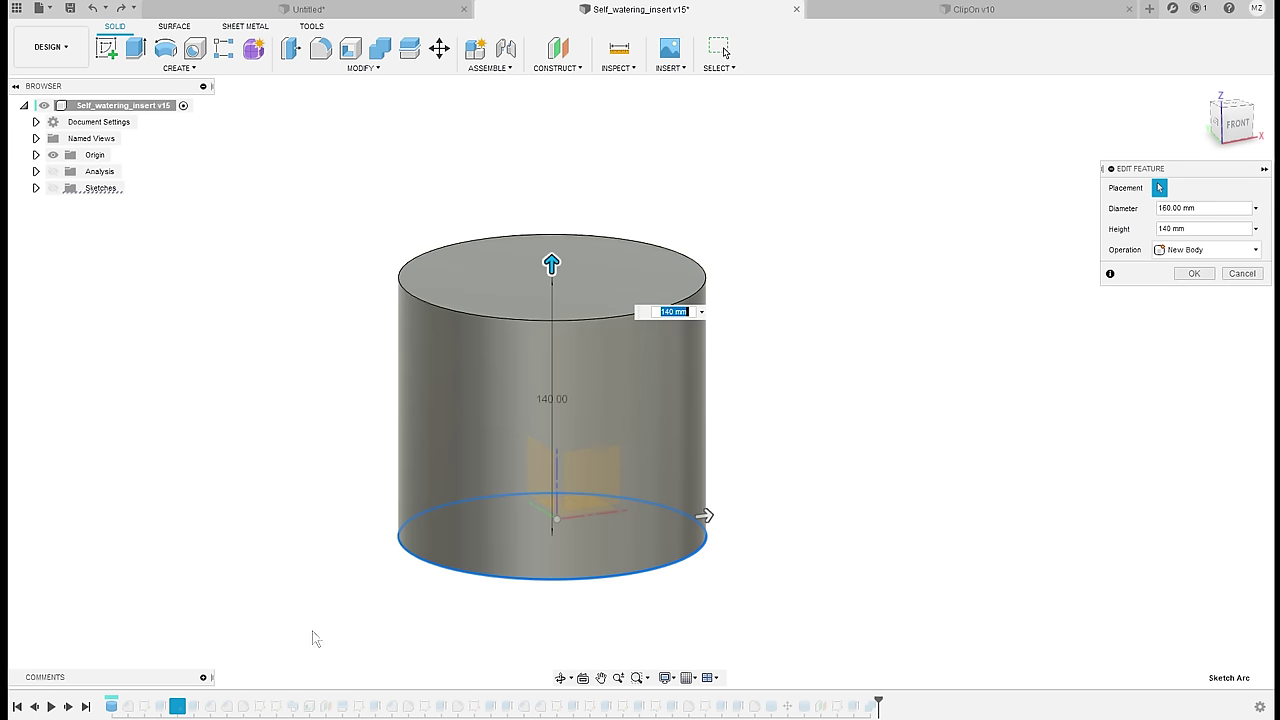
pyautogui.press('Escape')
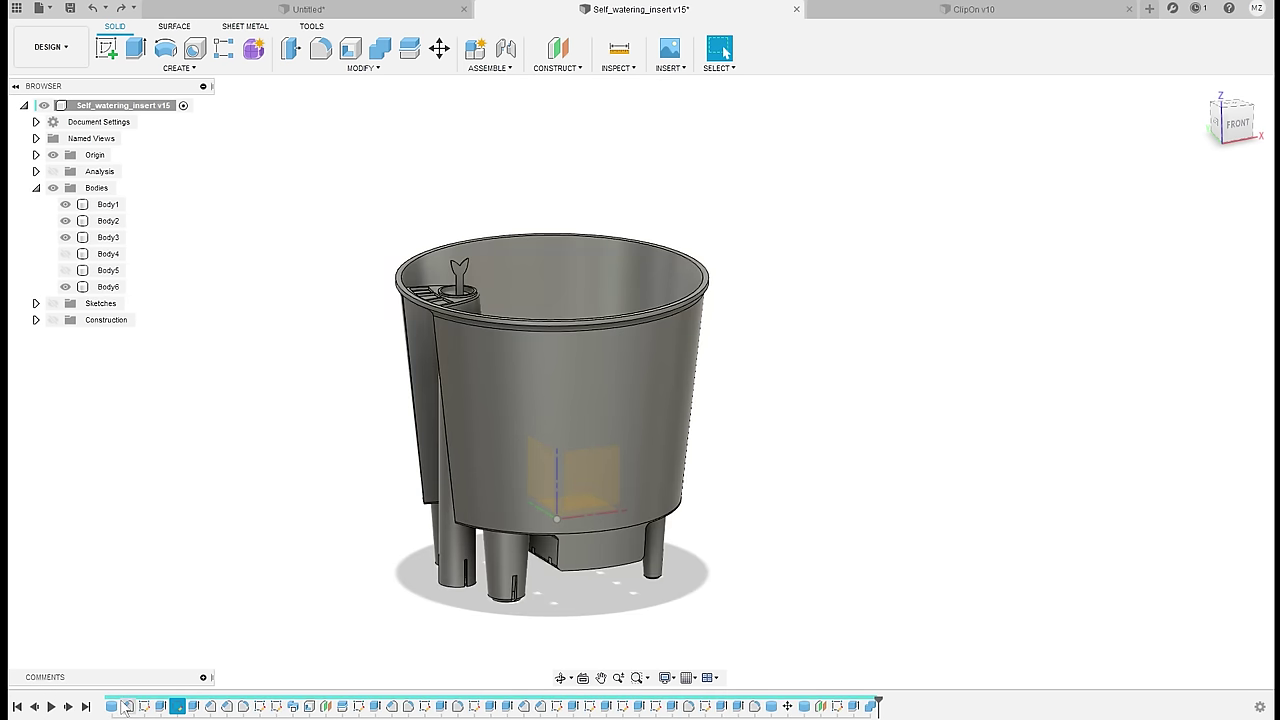
pyautogui.doubleClick(128, 706)
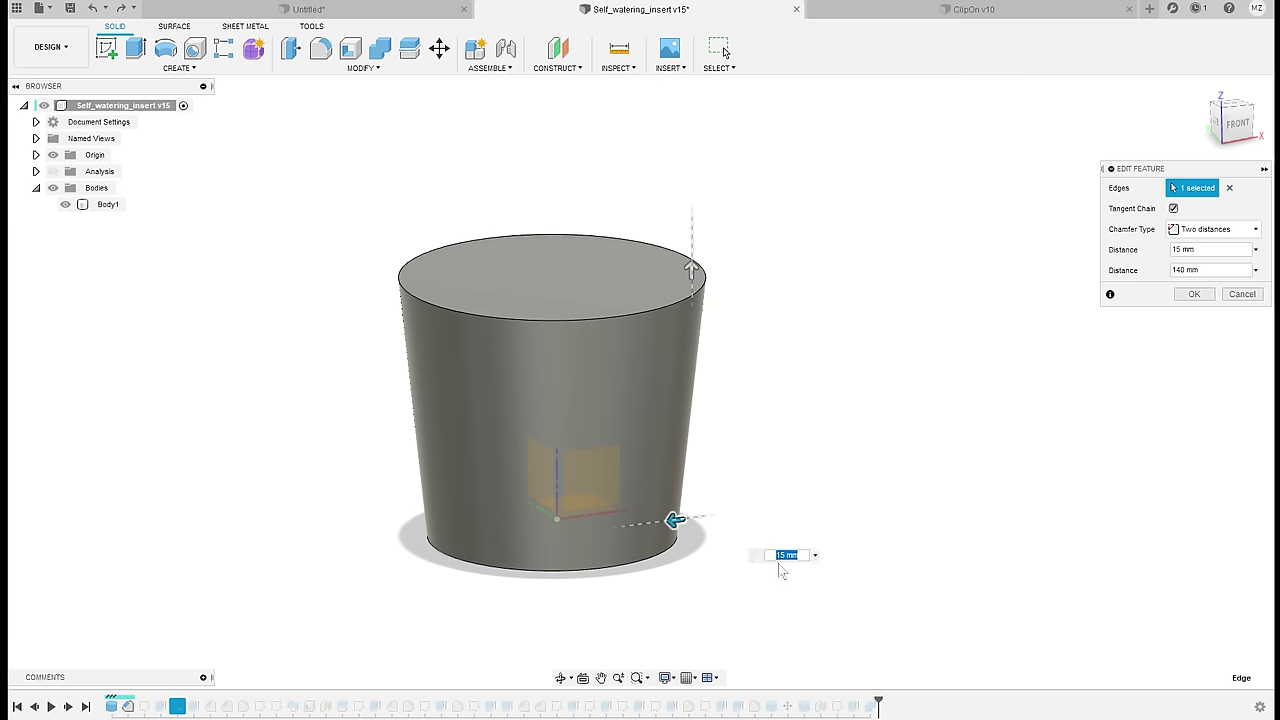
pyautogui.press('Escape')
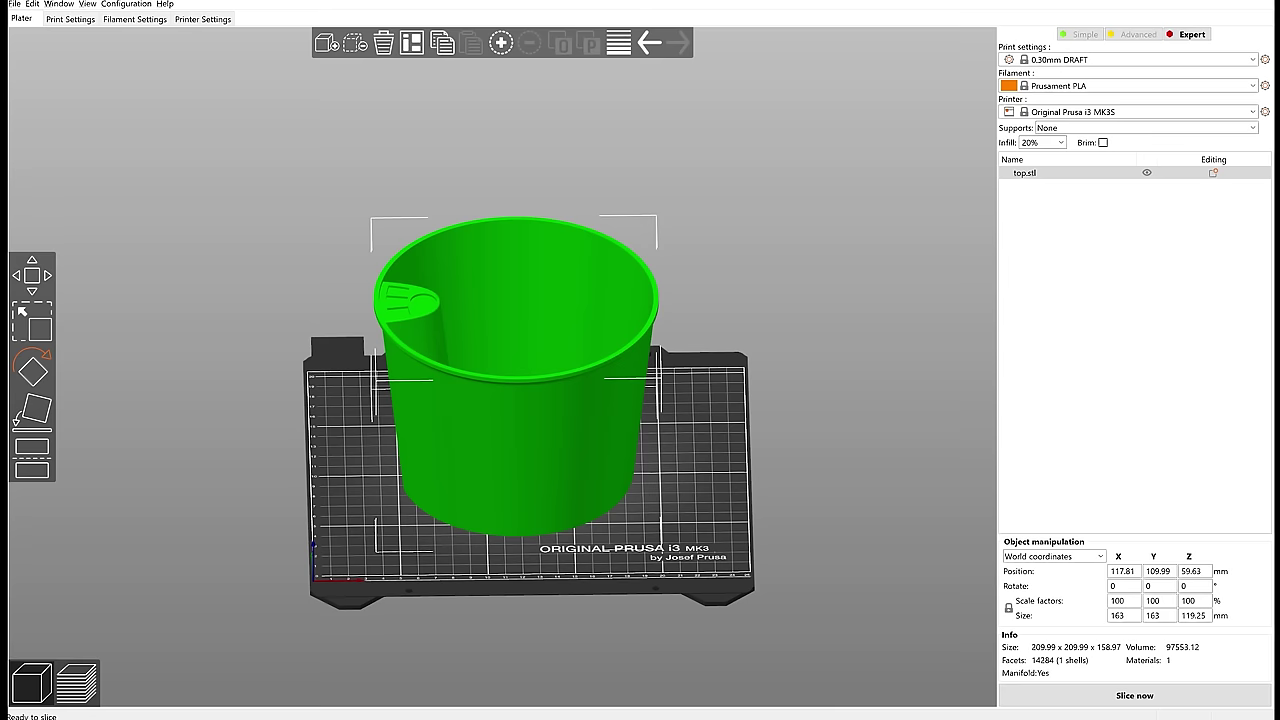
# Switch to PrusaSlicer and scale the top.stl pot freehand to about 102% in X and Y and 109% in Z
pyautogui.moveTo(740, 290); pyautogui.dragTo(655, 335)
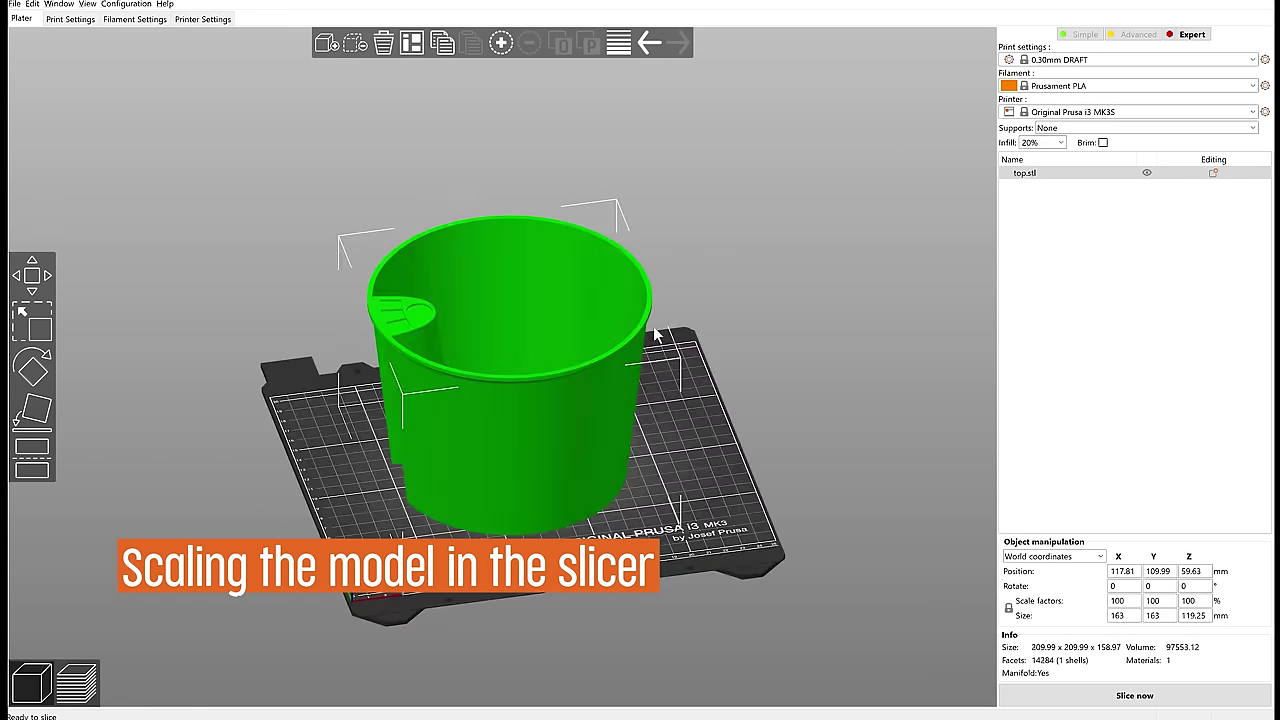
pyautogui.click(42, 324)
pyautogui.moveTo(692, 438)
pyautogui.mouseDown()
pyautogui.moveTo(705, 438)
pyautogui.moveTo(693, 440)
pyautogui.mouseUp()
pyautogui.moveTo(503, 283); pyautogui.dragTo(596, 303)
pyautogui.press('3')
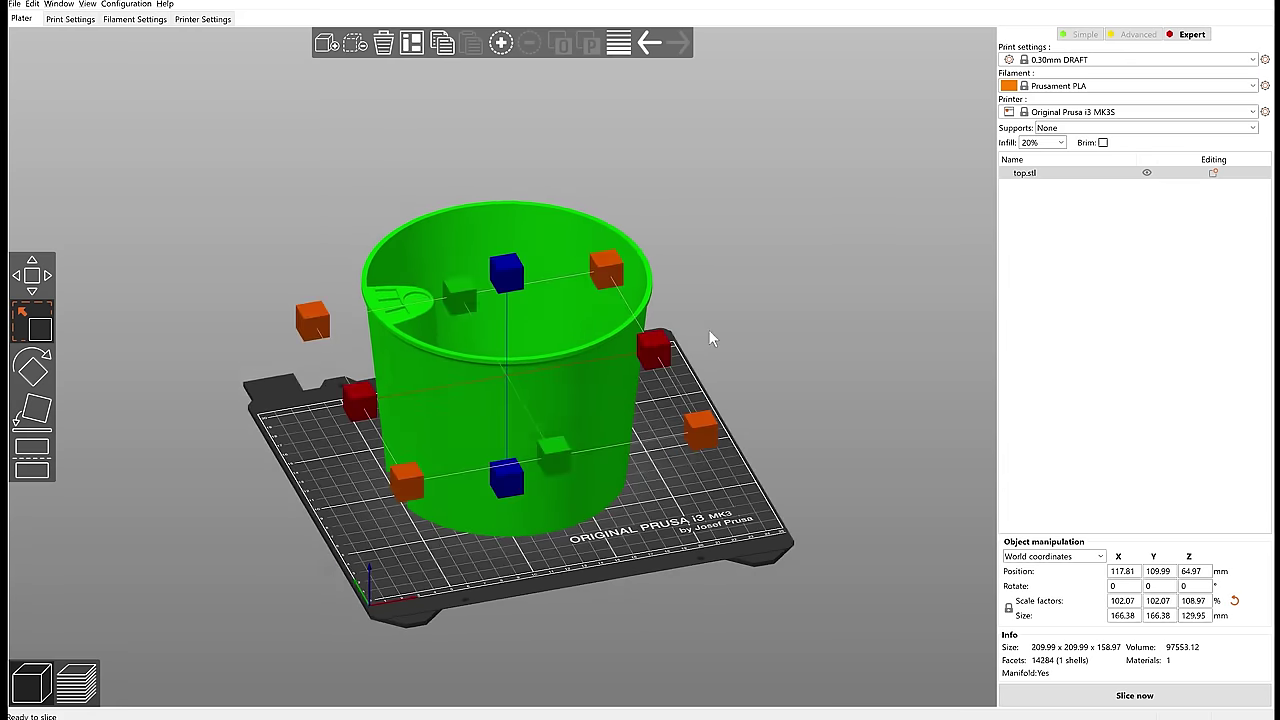
# Scale the pot down to about 40 × 40 × 31 mm
pyautogui.press('0')
pyautogui.moveTo(714, 398); pyautogui.dragTo(540, 425)
pyautogui.click(582, 410)
# Preview the sliced layers of the scaled-down pot, dismiss the message, and return to the 3D editor view
pyautogui.press('Tab')
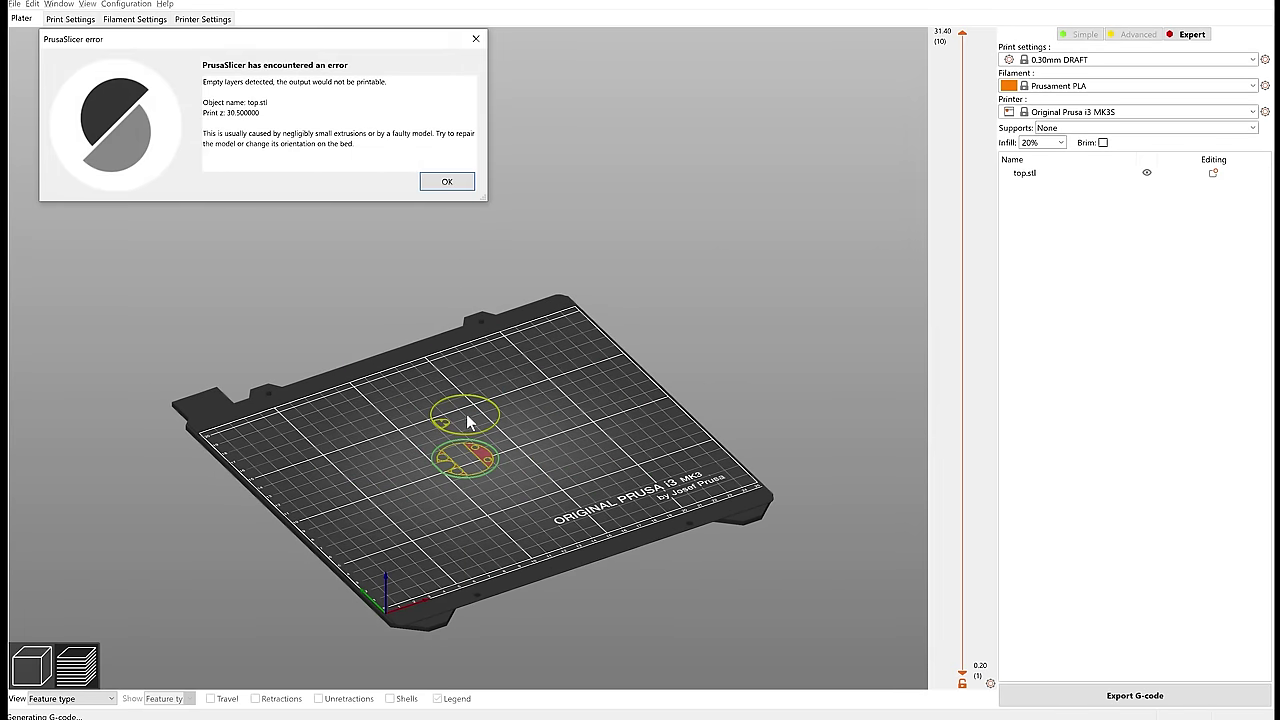
pyautogui.click(447, 182)
pyautogui.press('Tab')
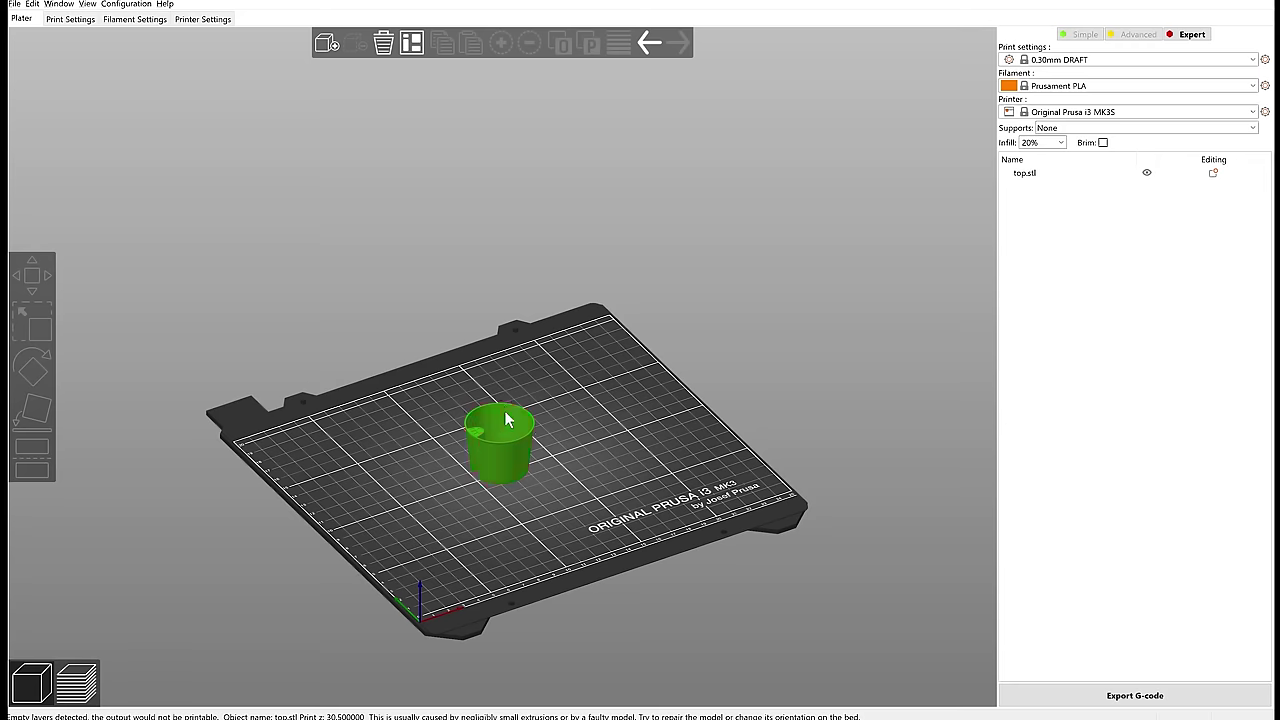
# Select the pot on the print bed and examine its size and wall from different angles
pyautogui.click(502, 428)
pyautogui.press('m')
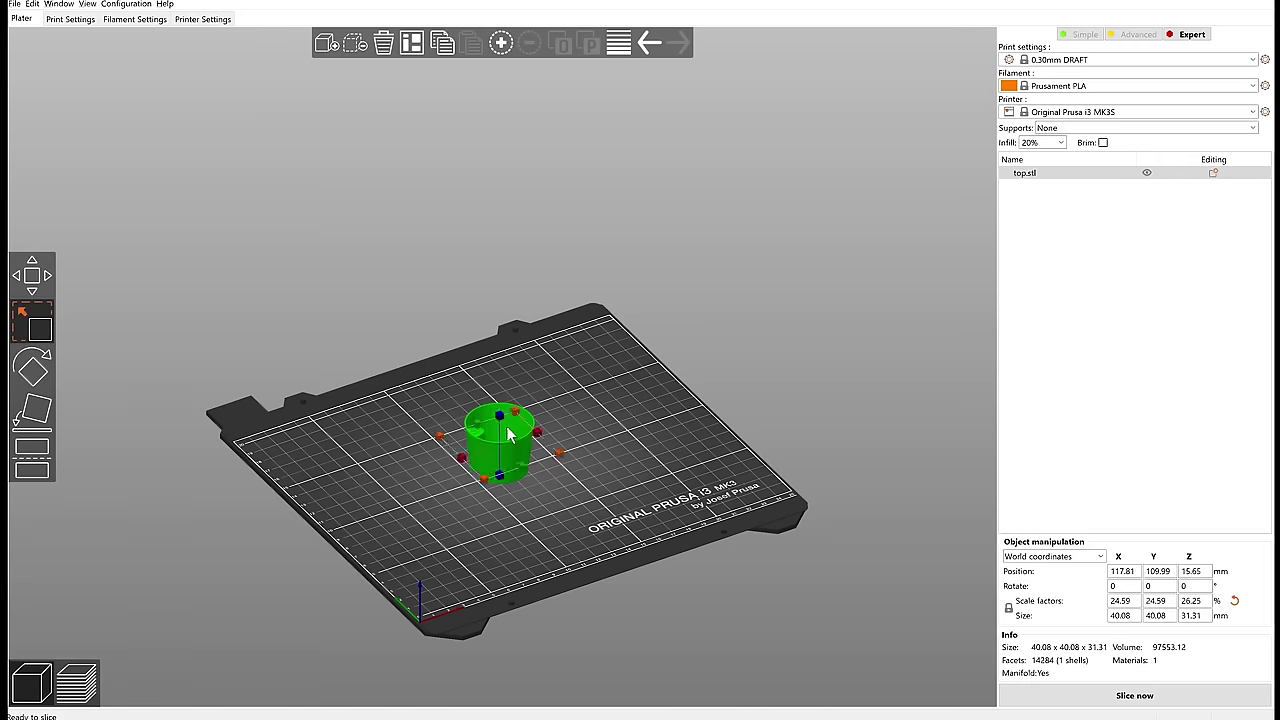
pyautogui.press('f')
pyautogui.click(821, 306)
pyautogui.moveTo(793, 313)
pyautogui.mouseDown()
pyautogui.moveTo(818, 301)
pyautogui.moveTo(784, 327)
pyautogui.moveTo(731, 331)
pyautogui.moveTo(751, 334)
pyautogui.moveTo(777, 309)
pyautogui.mouseUp()
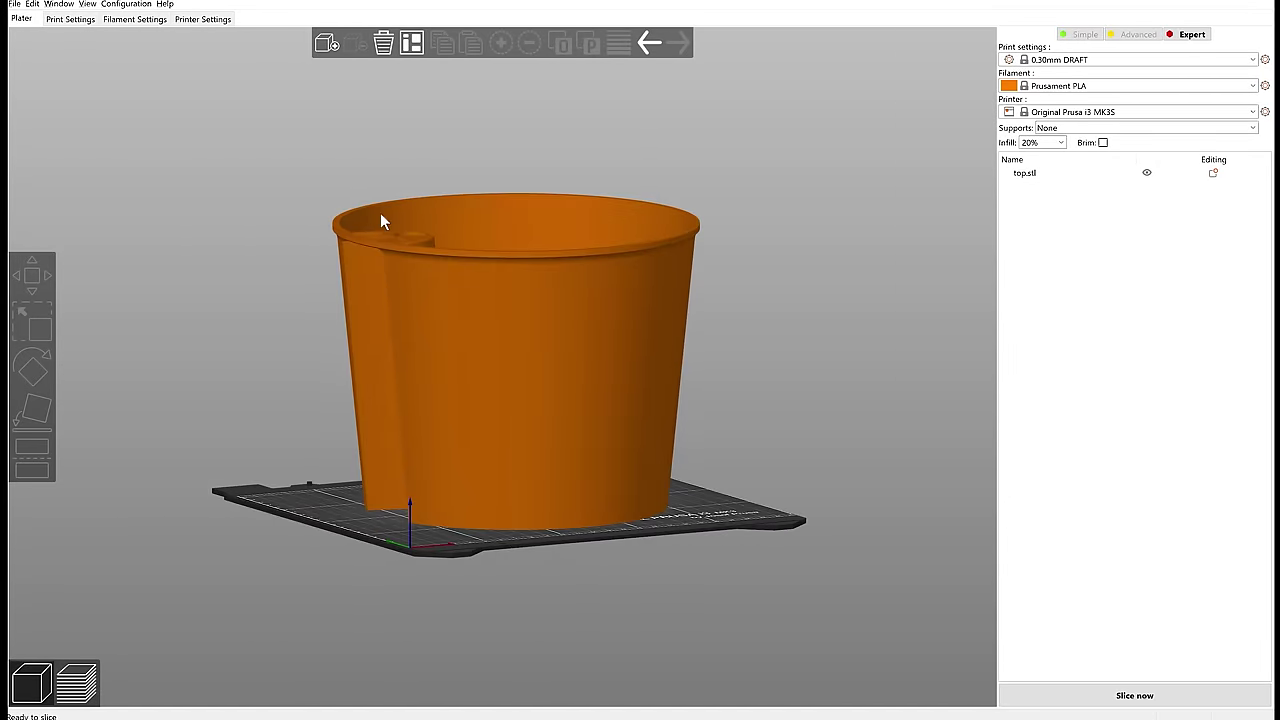
pyautogui.click(643, 260)
pyautogui.moveTo(737, 464)
pyautogui.mouseDown()
pyautogui.moveTo(711, 484)
pyautogui.moveTo(731, 472)
pyautogui.moveTo(728, 451)
pyautogui.mouseUp()
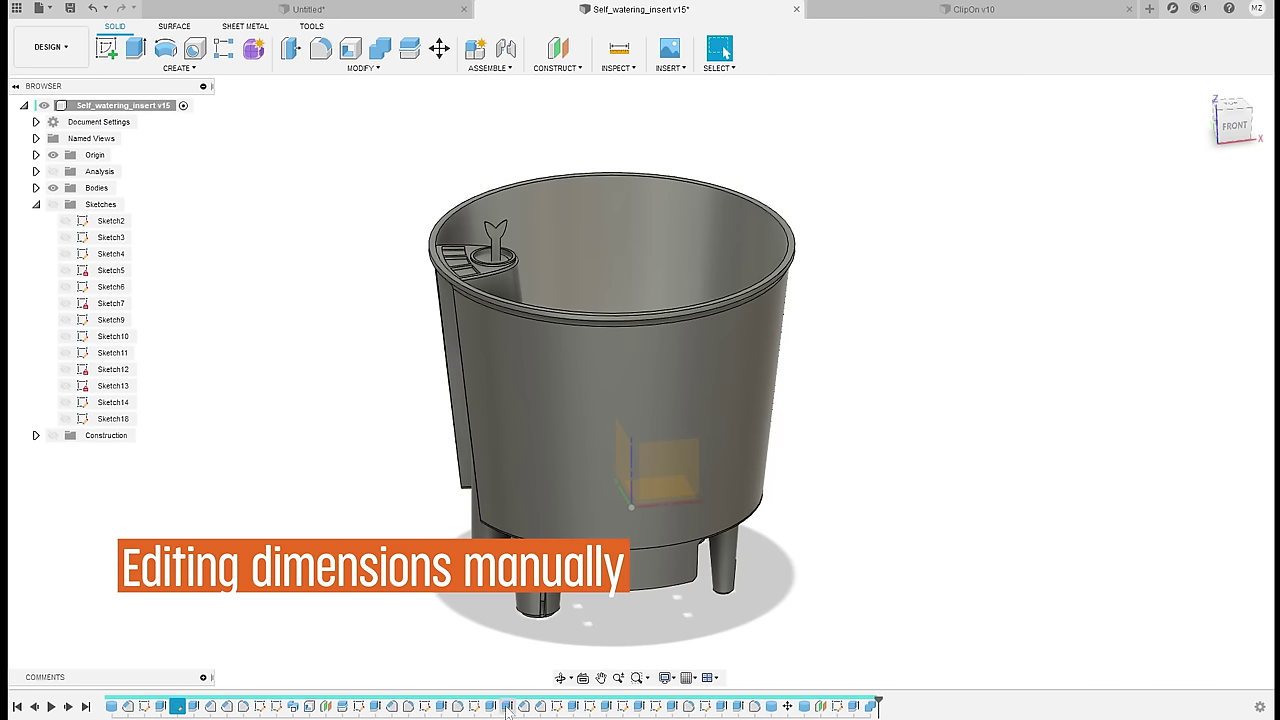
# Switch to Fusion 360, play back the insert's modelling history, and set the base cylinder's height to 120 mm
pyautogui.moveTo(380, 399)
pyautogui.keyDown('shift'); pyautogui.mouseDown(button='middle')
pyautogui.moveTo(406, 425)
pyautogui.moveTo(371, 389)
pyautogui.moveTo(376, 399)
pyautogui.mouseUp(button='middle'); pyautogui.keyUp('shift')
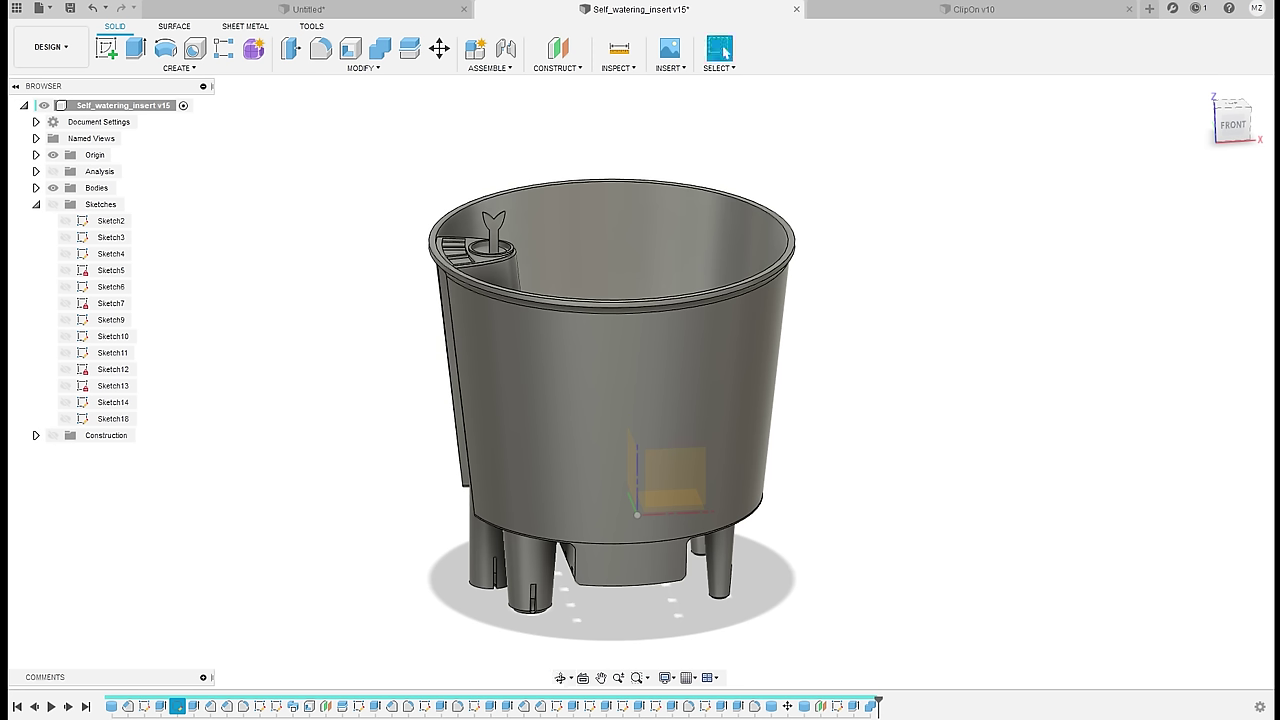
pyautogui.click(51, 706)
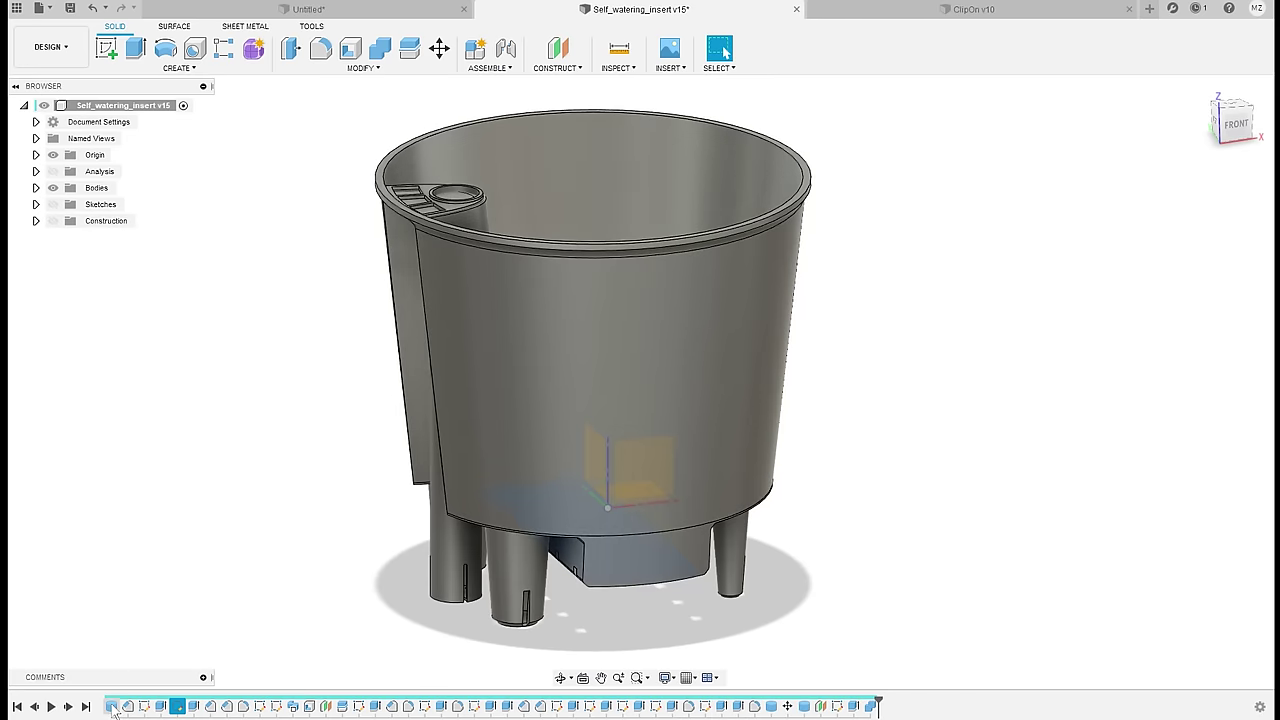
pyautogui.doubleClick(112, 706)
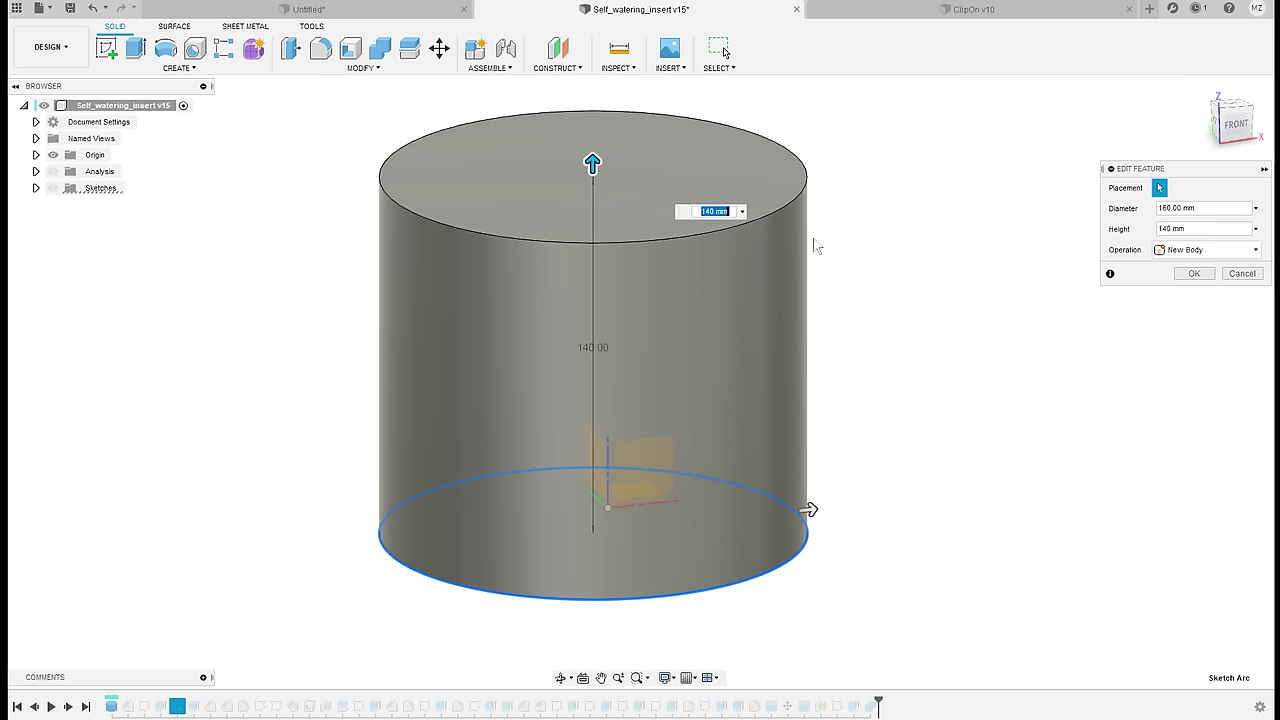
pyautogui.write('120')
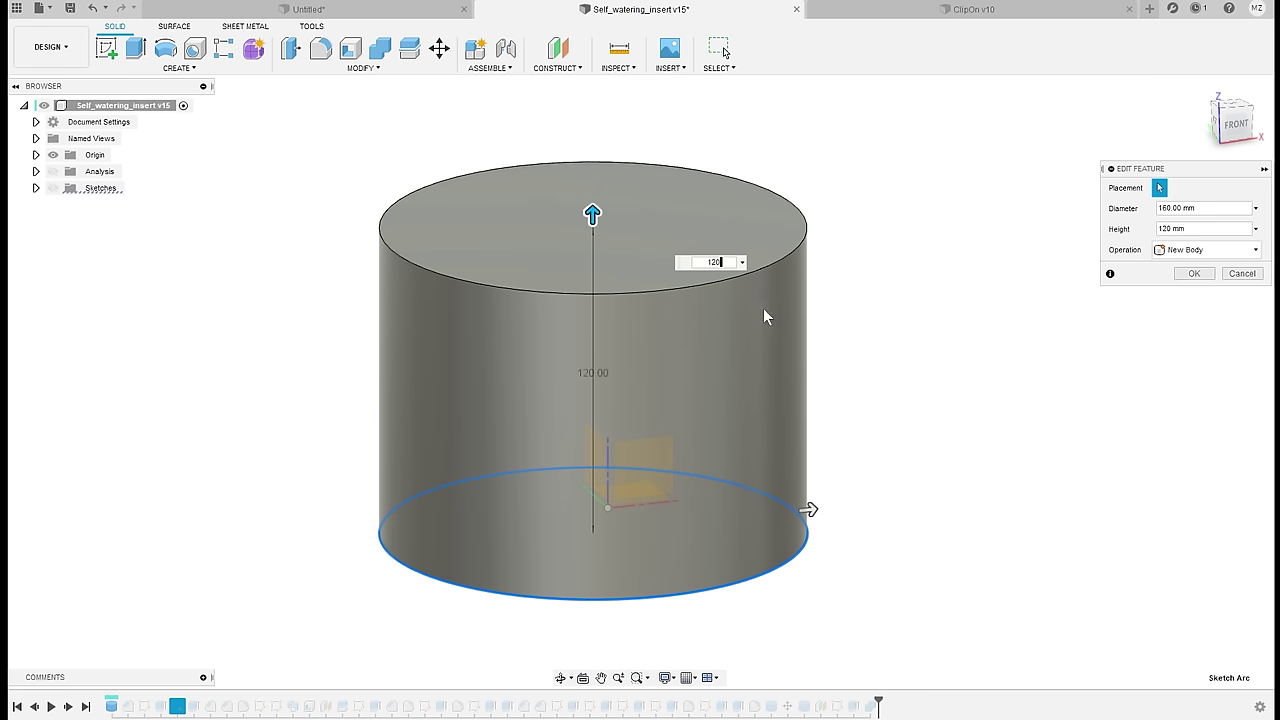
pyautogui.click(1193, 273)
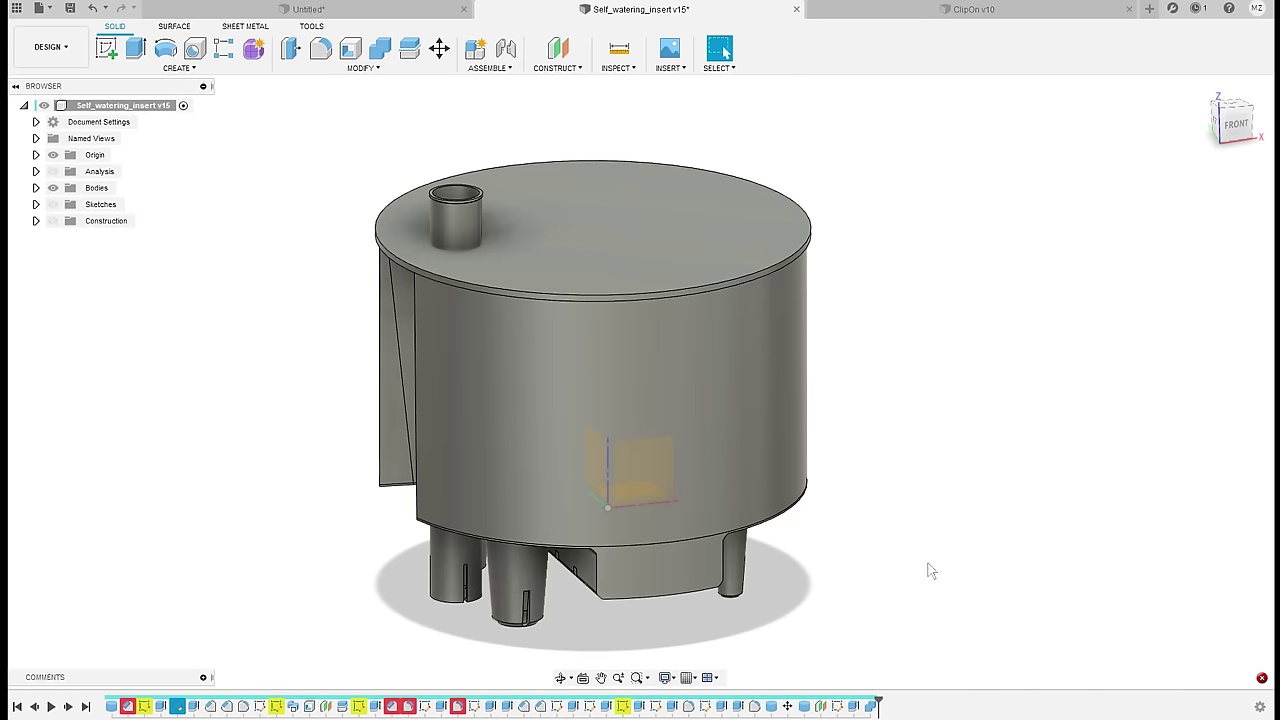
# Edit the base cylinder's two-distance chamfer so that its second distance is 120 mm
pyautogui.keyDown('shift'); pyautogui.moveTo(929, 570); pyautogui.dragTo(913, 521, button='middle'); pyautogui.keyUp('shift')
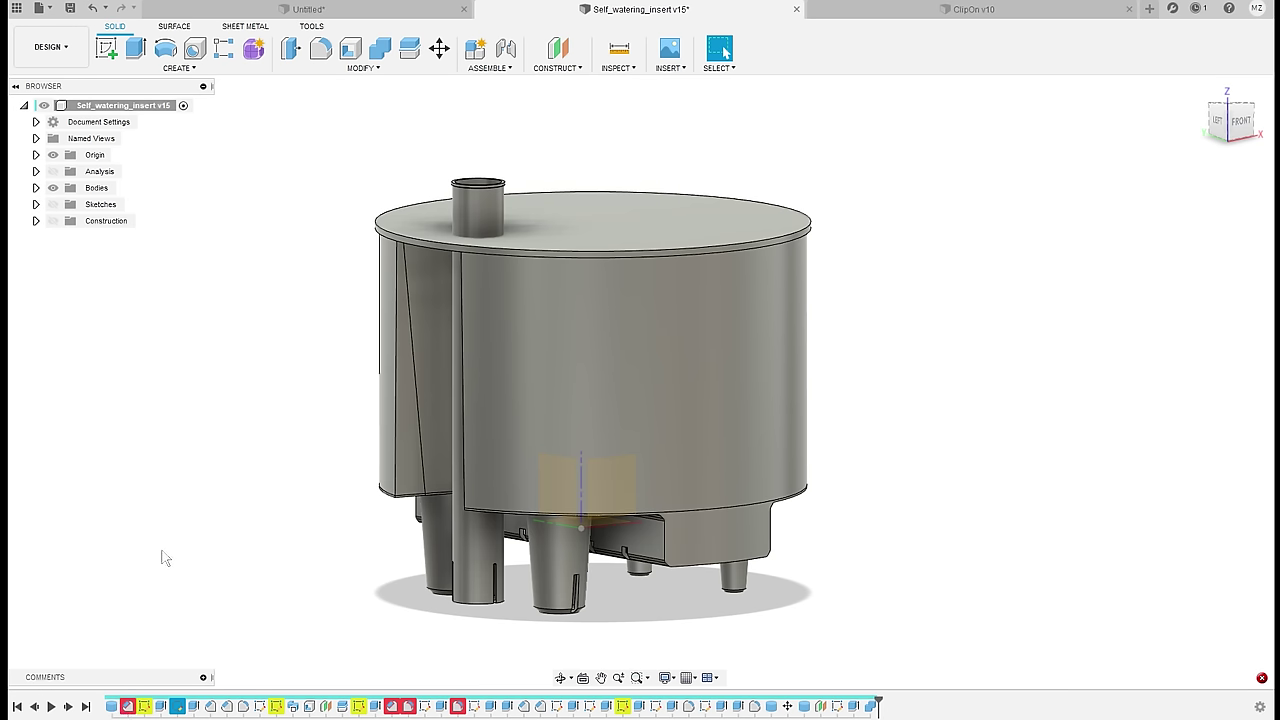
pyautogui.doubleClick(128, 706)
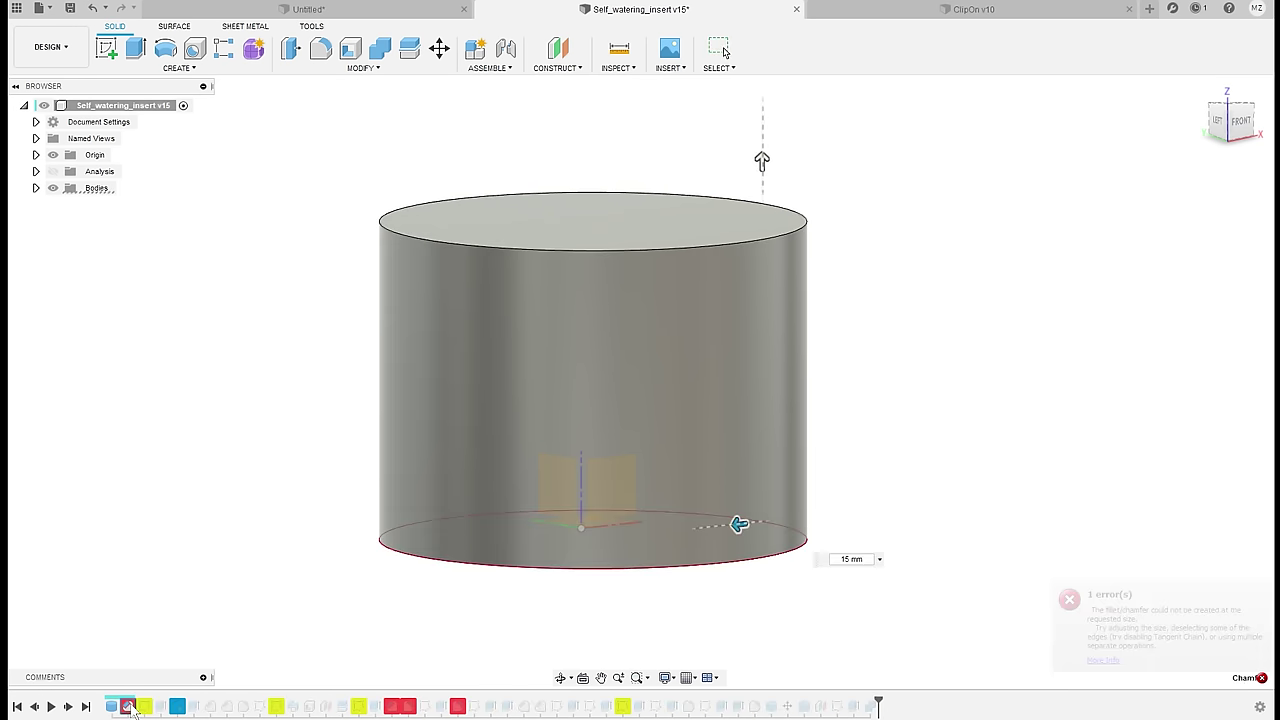
pyautogui.keyDown('shift'); pyautogui.moveTo(898, 420); pyautogui.dragTo(831, 394, button='middle'); pyautogui.keyUp('shift')
pyautogui.press('Tab')
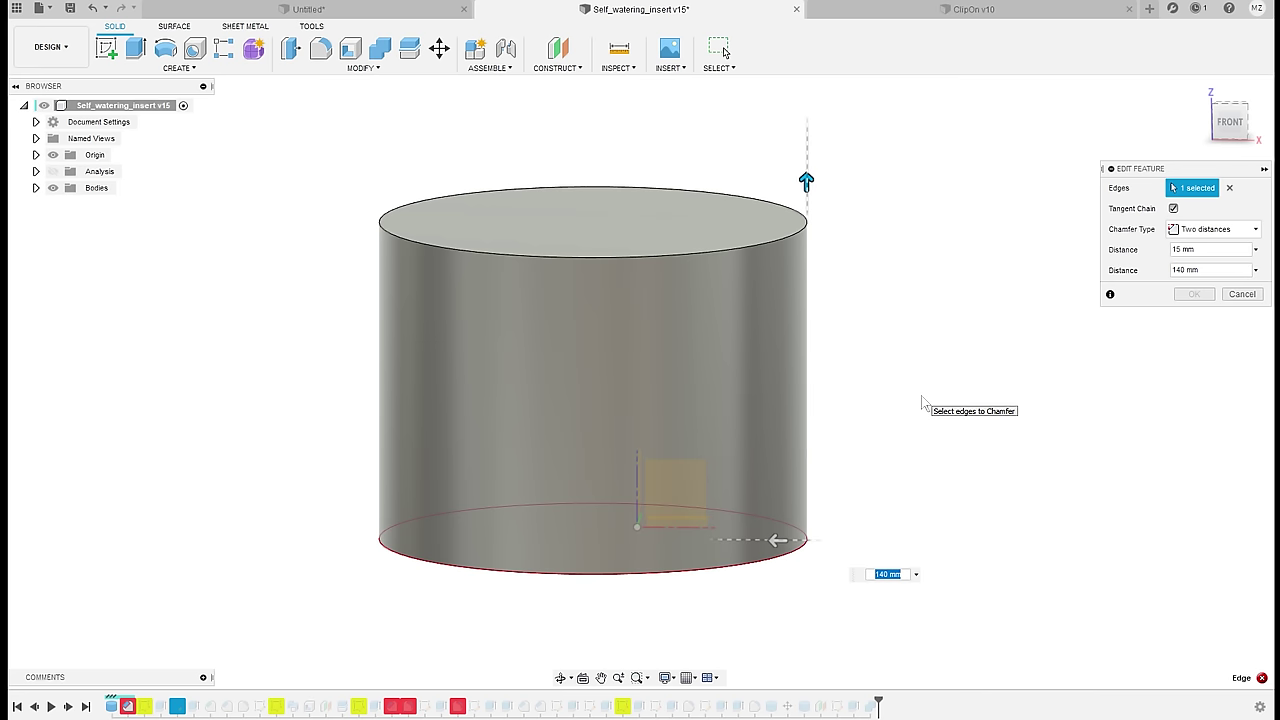
pyautogui.write('120')
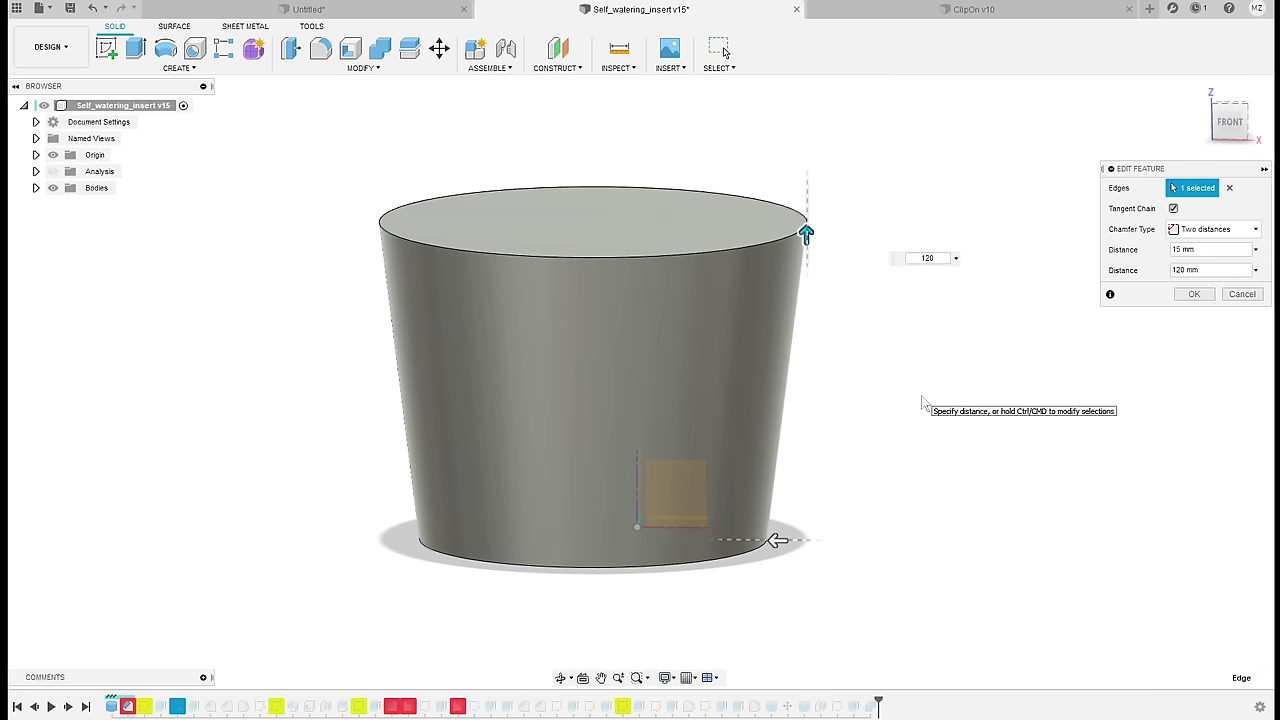
pyautogui.click(1208, 296)
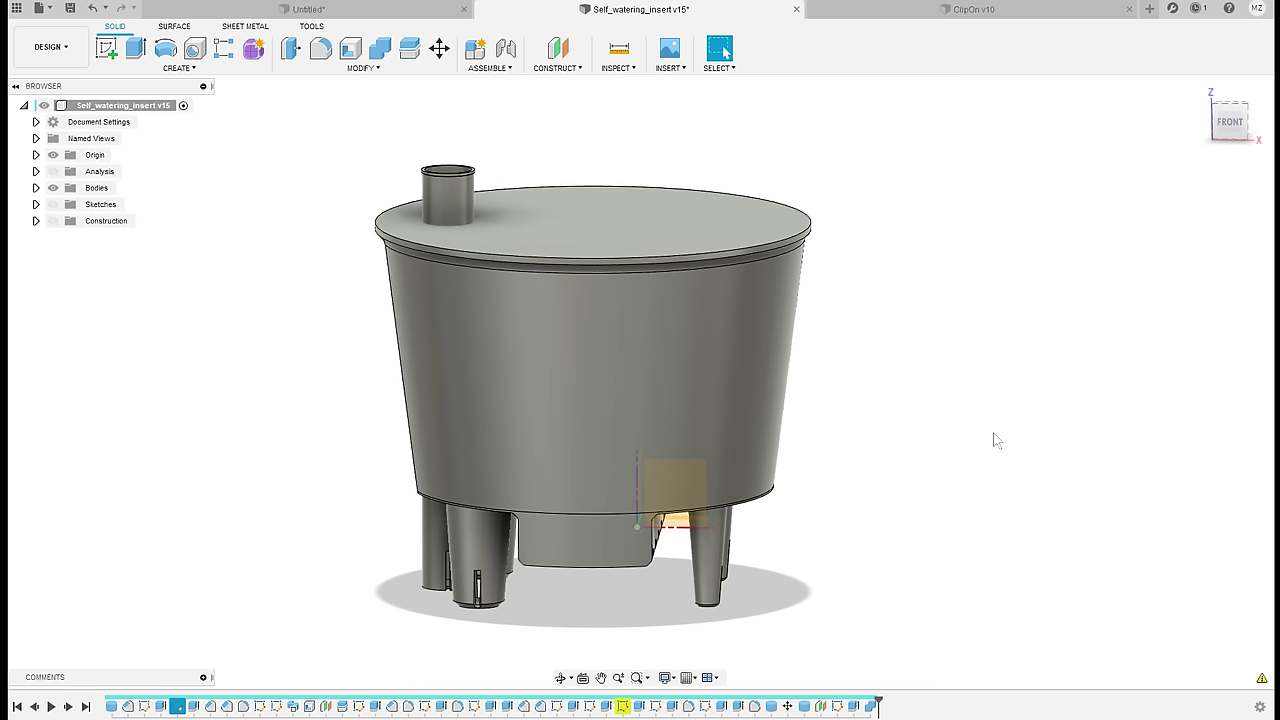
# Roll the history back to just after the top rim's extrusion, and remove the inner circular profile from that extrusion
pyautogui.moveTo(857, 430)
pyautogui.keyDown('shift'); pyautogui.mouseDown(button='middle')
pyautogui.moveTo(877, 409)
pyautogui.moveTo(914, 420)
pyautogui.moveTo(928, 391)
pyautogui.moveTo(860, 470)
pyautogui.mouseUp(button='middle'); pyautogui.keyUp('shift')
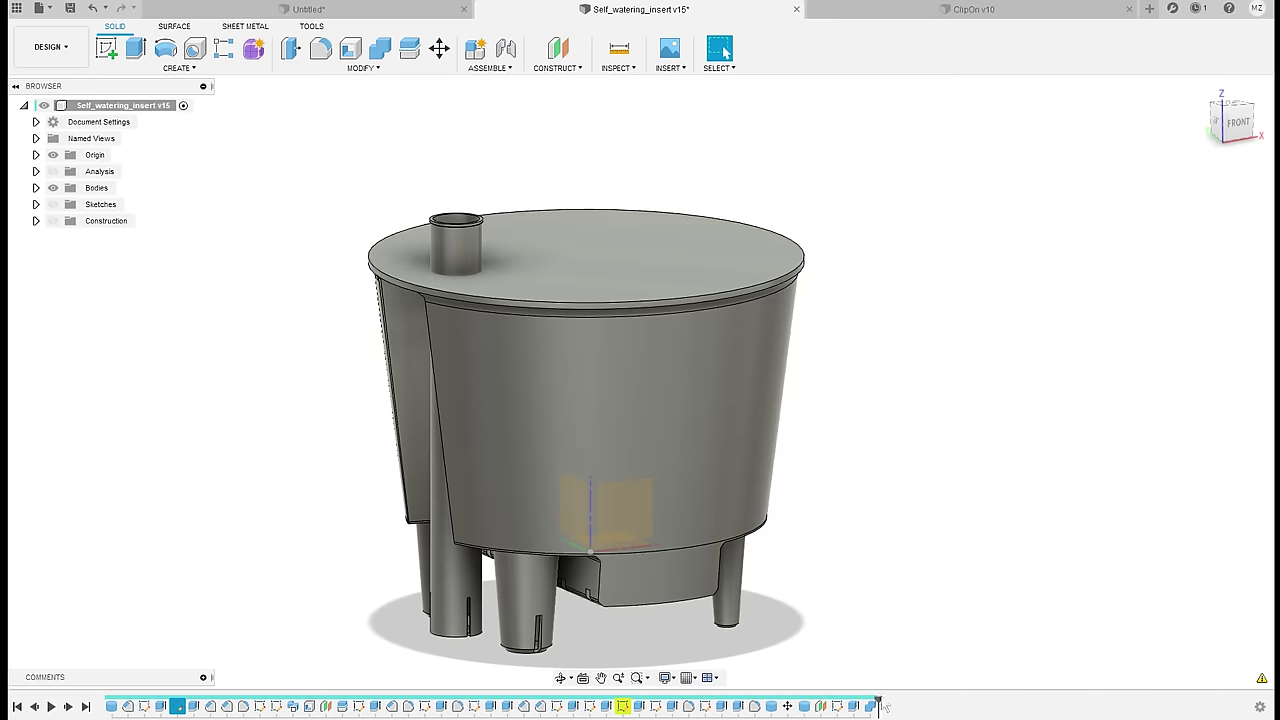
pyautogui.moveTo(878, 700)
pyautogui.mouseDown()
pyautogui.moveTo(396, 700)
pyautogui.moveTo(467, 703)
pyautogui.moveTo(414, 701)
pyautogui.moveTo(447, 708)
pyautogui.mouseUp()
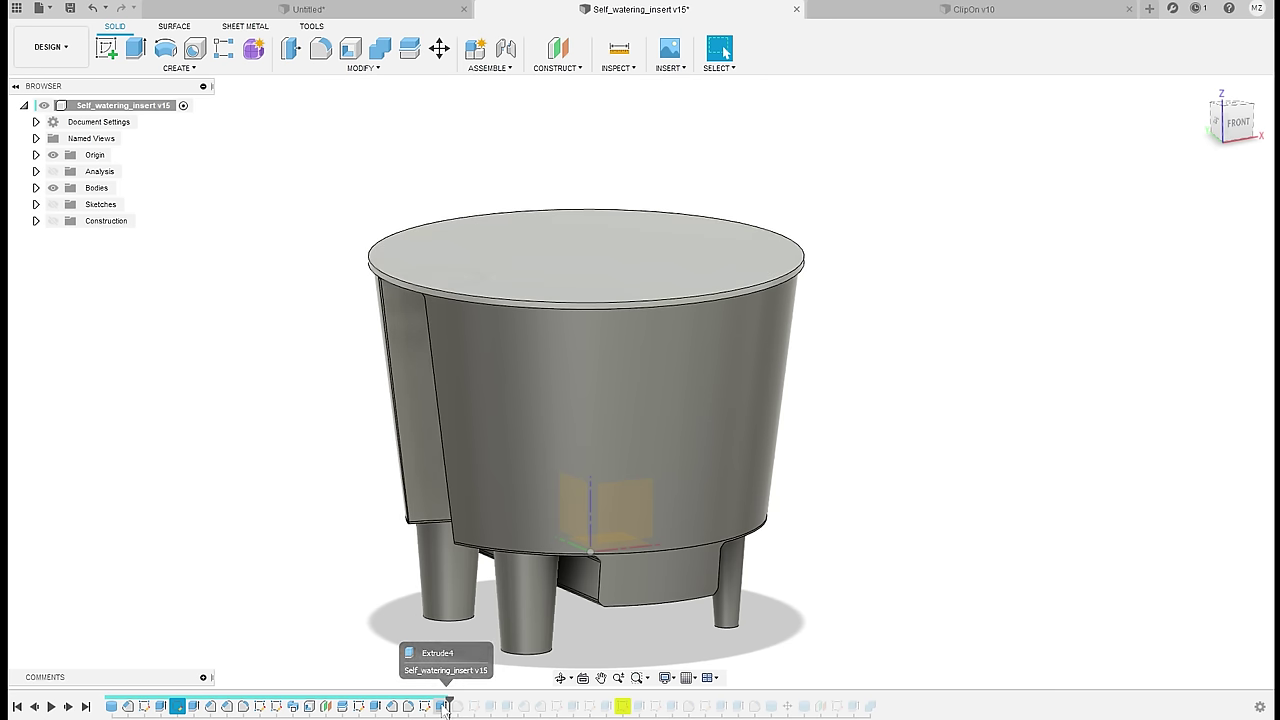
pyautogui.doubleClick(441, 706)
pyautogui.keyDown('shift'); pyautogui.moveTo(817, 195); pyautogui.dragTo(822, 228, button='middle'); pyautogui.keyUp('shift')
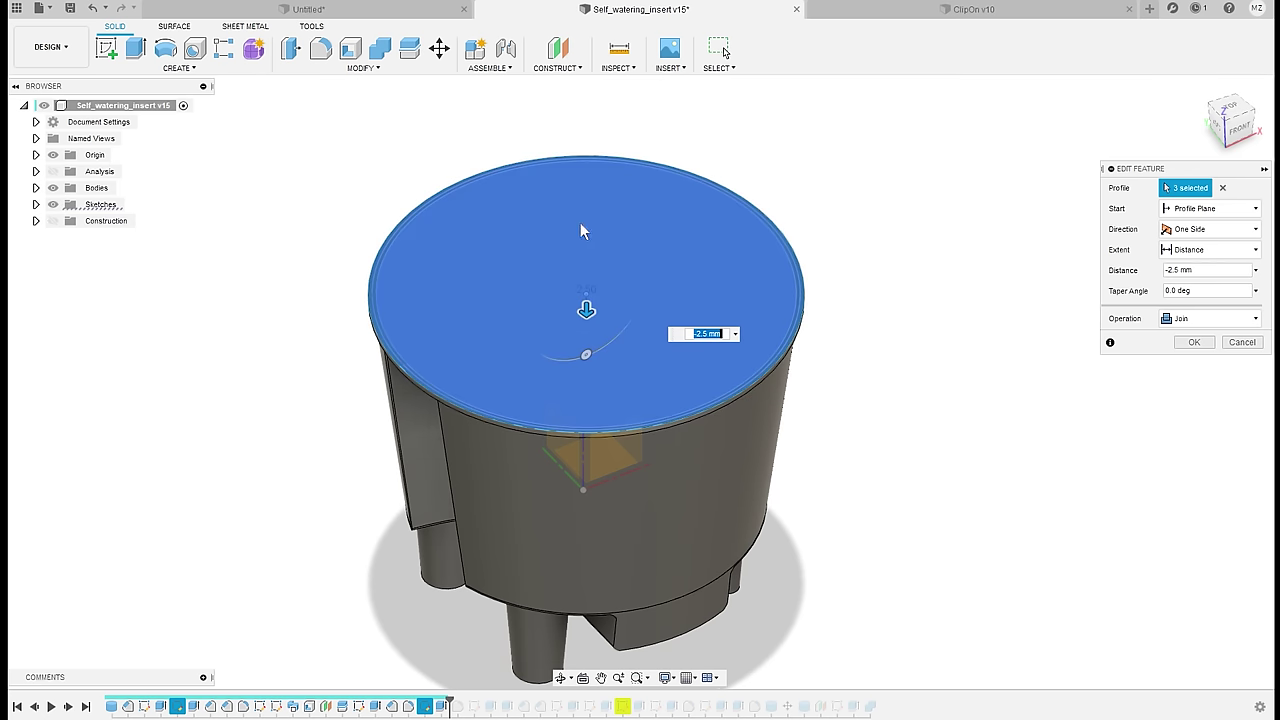
pyautogui.click(561, 224)
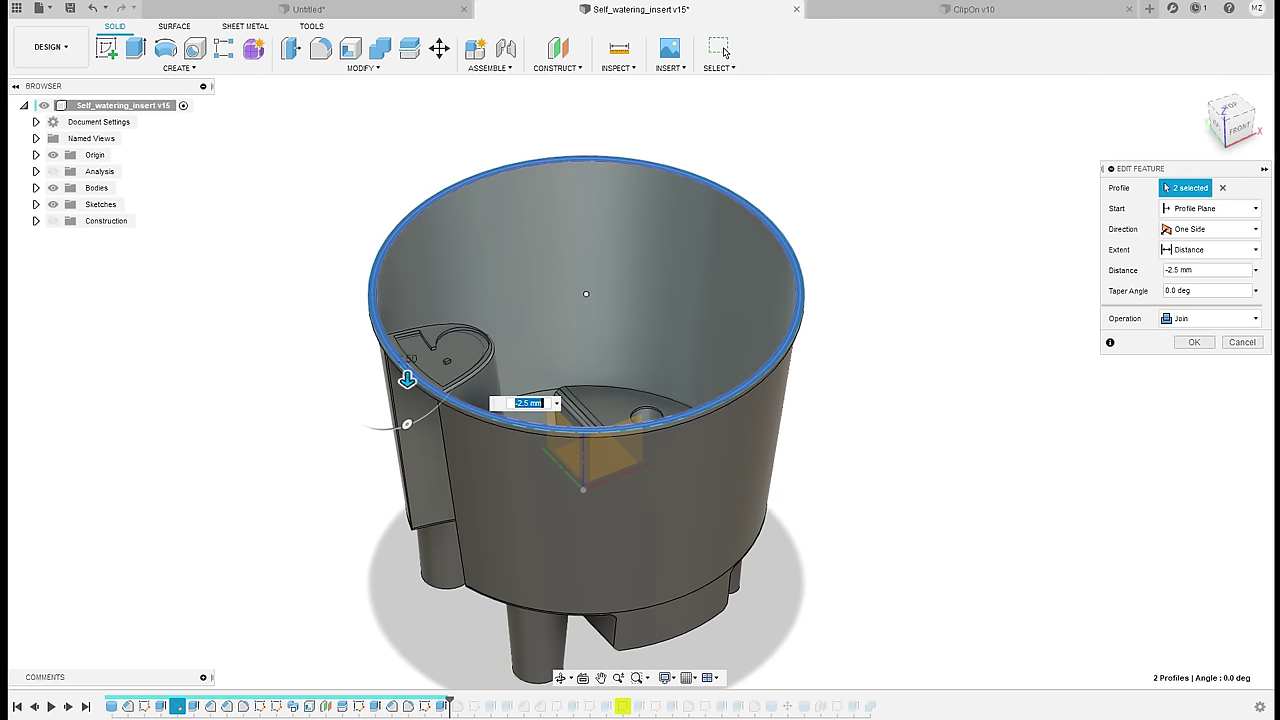
pyautogui.click(1194, 343)
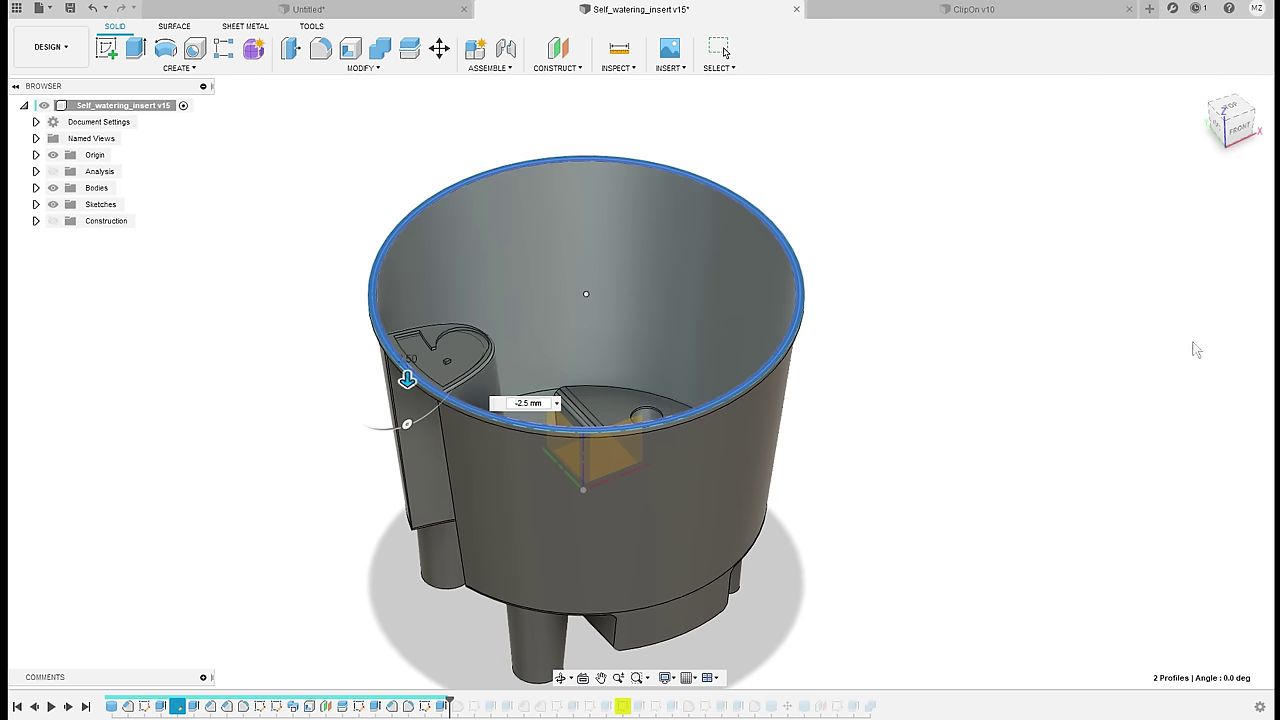
pyautogui.moveTo(937, 290)
pyautogui.keyDown('shift'); pyautogui.mouseDown(button='middle')
pyautogui.moveTo(931, 306)
pyautogui.moveTo(926, 260)
pyautogui.moveTo(927, 286)
pyautogui.mouseUp(button='middle'); pyautogui.keyUp('shift')
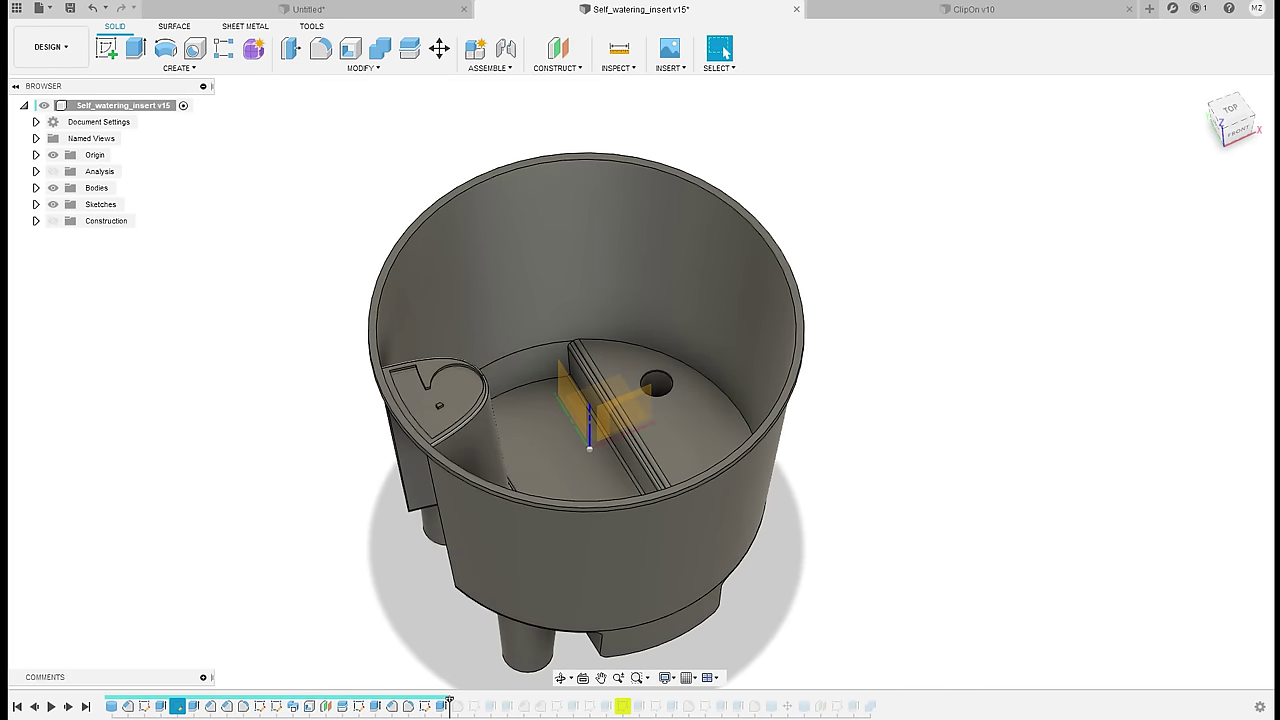
# Roll the history forward past the floor extrusion, remove the large compartment-floor profile from that extrusion, and restore the full history
pyautogui.moveTo(451, 700); pyautogui.dragTo(614, 696)
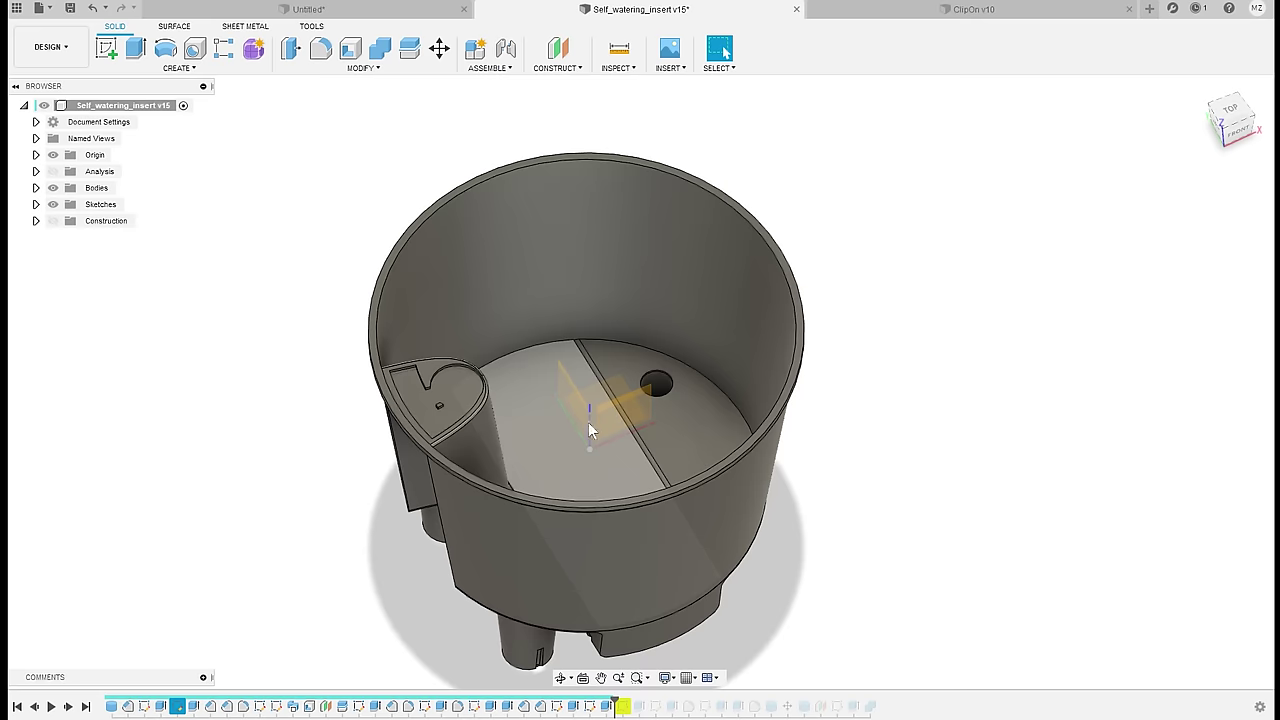
pyautogui.click(554, 395)
pyautogui.click(575, 706)
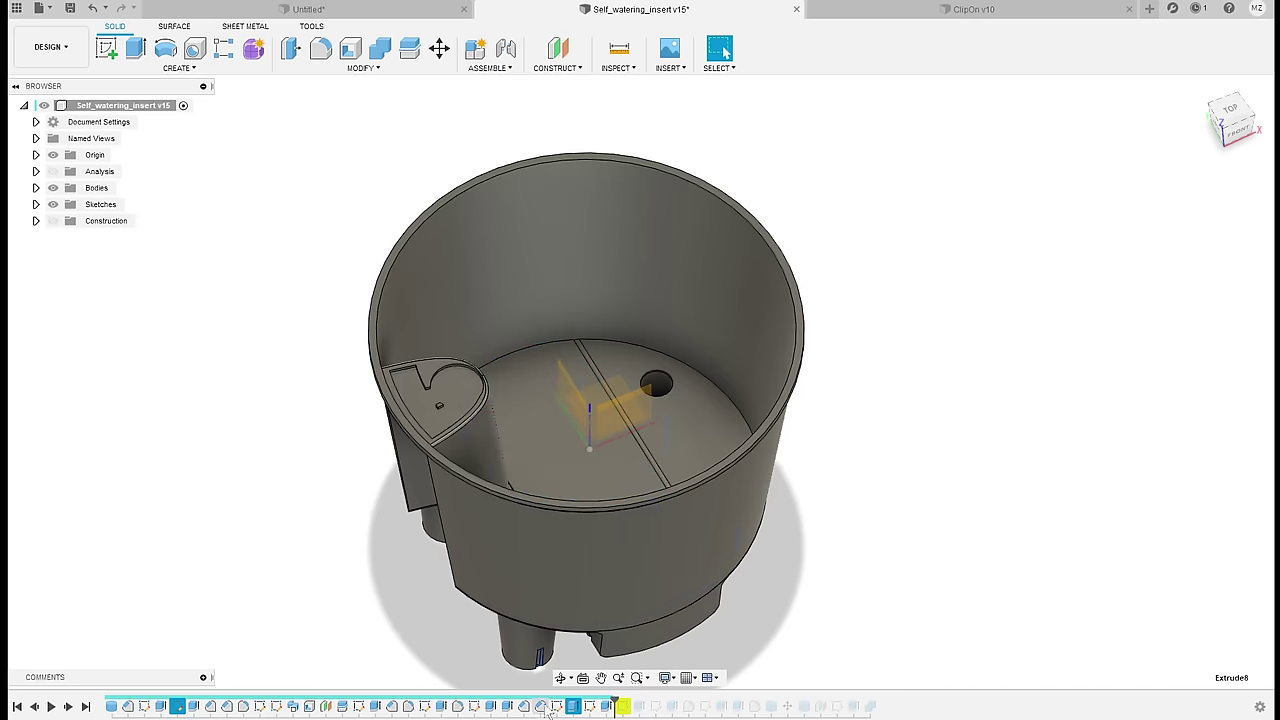
pyautogui.click(550, 388)
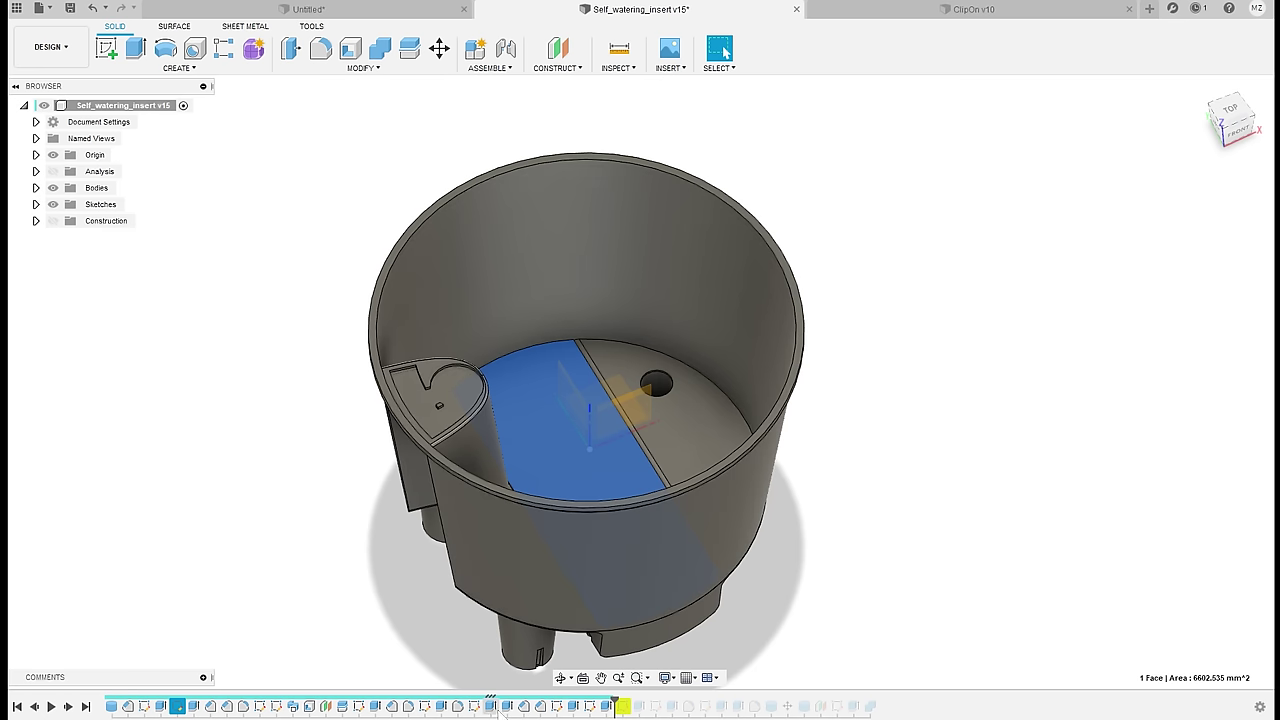
pyautogui.doubleClick(490, 706)
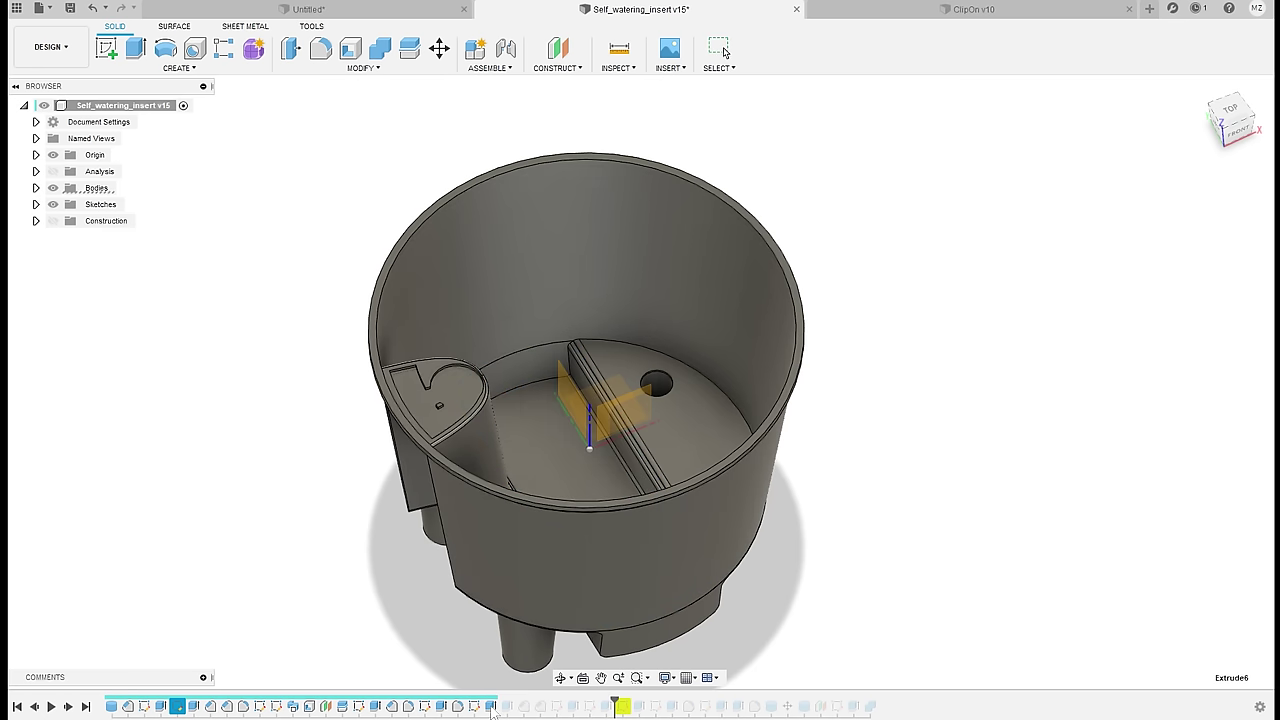
pyautogui.click(528, 406)
pyautogui.click(1182, 343)
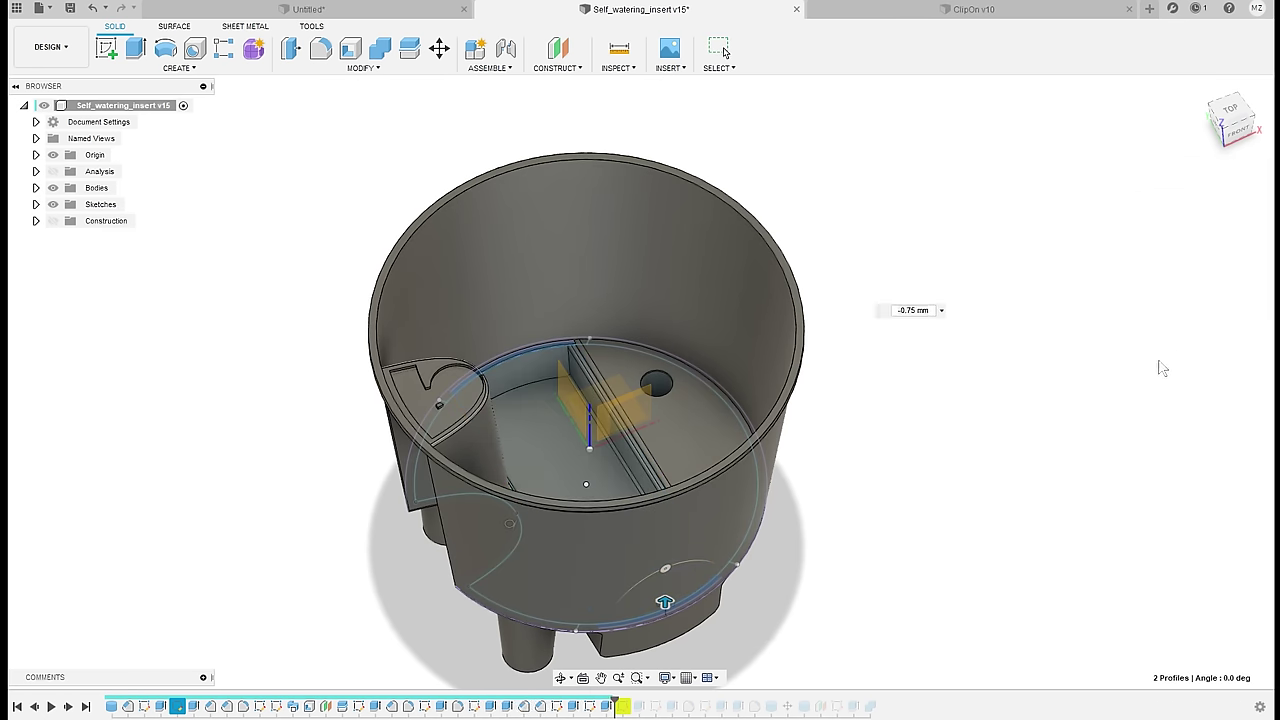
pyautogui.moveTo(614, 703); pyautogui.dragTo(871, 703)
# Roll back to the 1.3 mm cut in the corner housing's top, remove the two profiles joining its circular and curved pockets, and restore the history
pyautogui.moveTo(860, 483)
pyautogui.keyDown('shift'); pyautogui.mouseDown(button='middle')
pyautogui.moveTo(869, 405)
pyautogui.moveTo(878, 466)
pyautogui.mouseUp(button='middle'); pyautogui.keyUp('shift')
pyautogui.scroll(5, 368, 422)
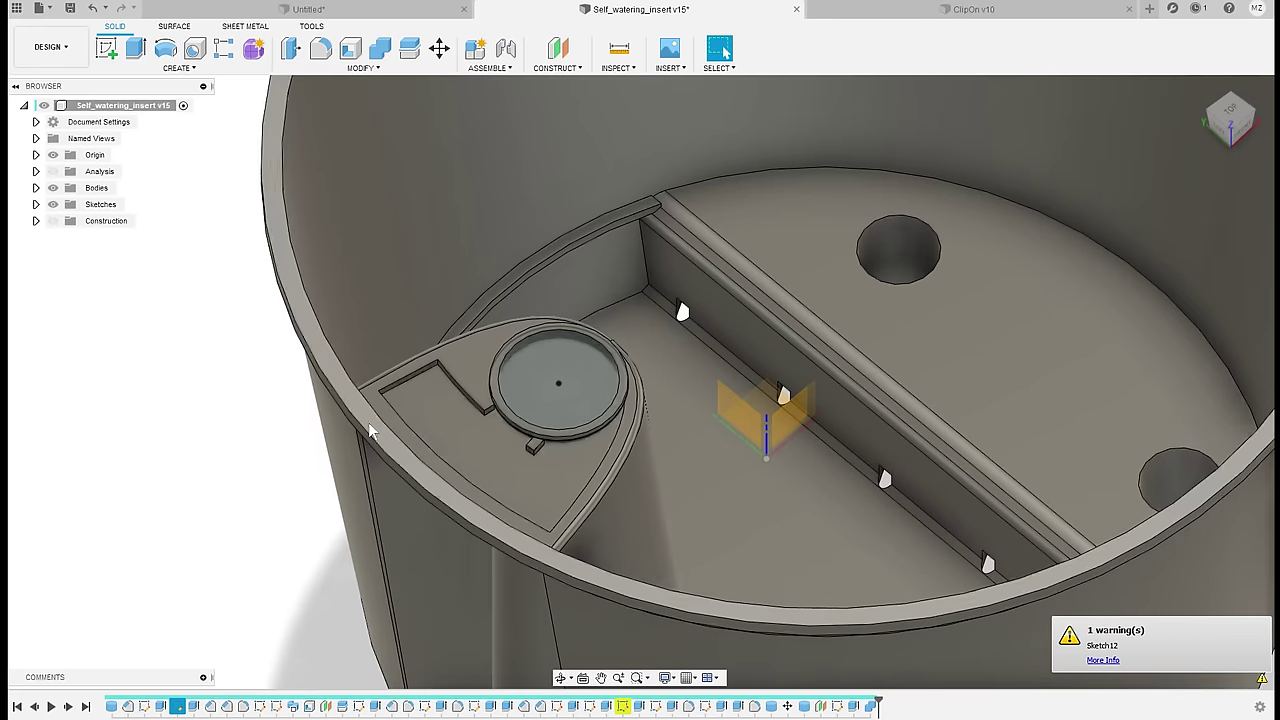
pyautogui.click(484, 444)
pyautogui.scroll(3, 486, 448)
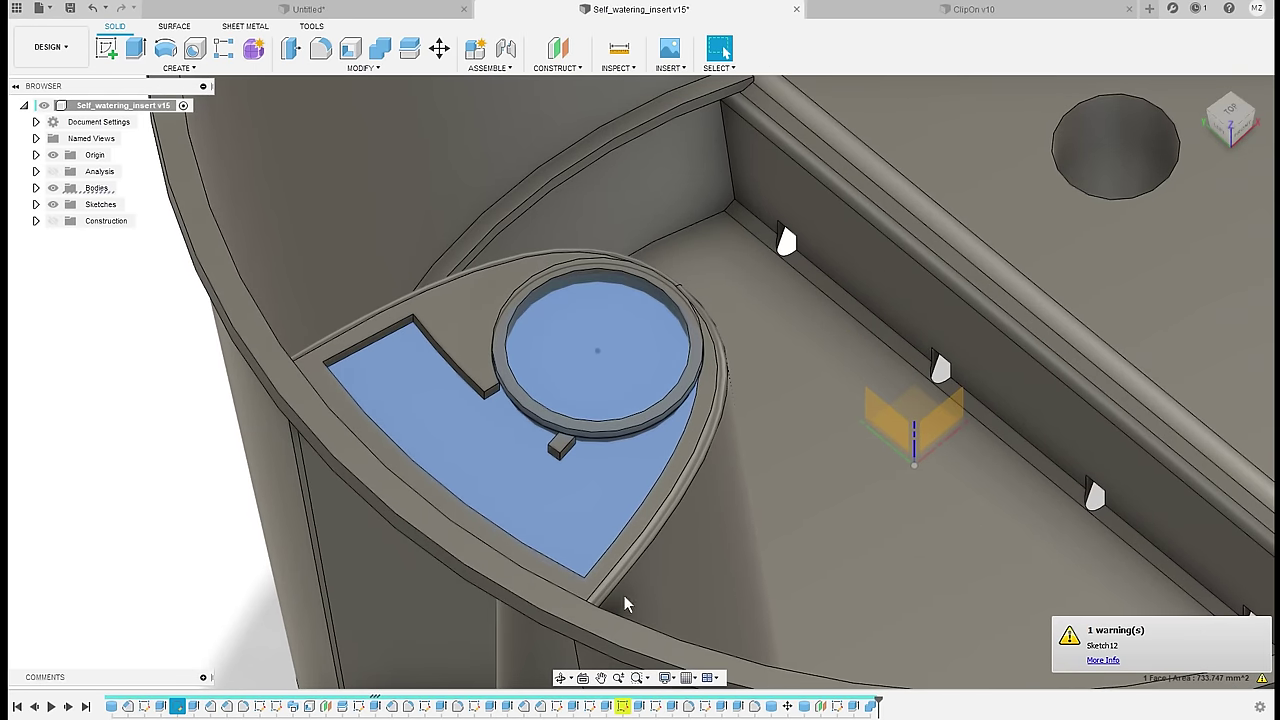
pyautogui.click(706, 706)
pyautogui.moveTo(706, 706); pyautogui.dragTo(600, 706)
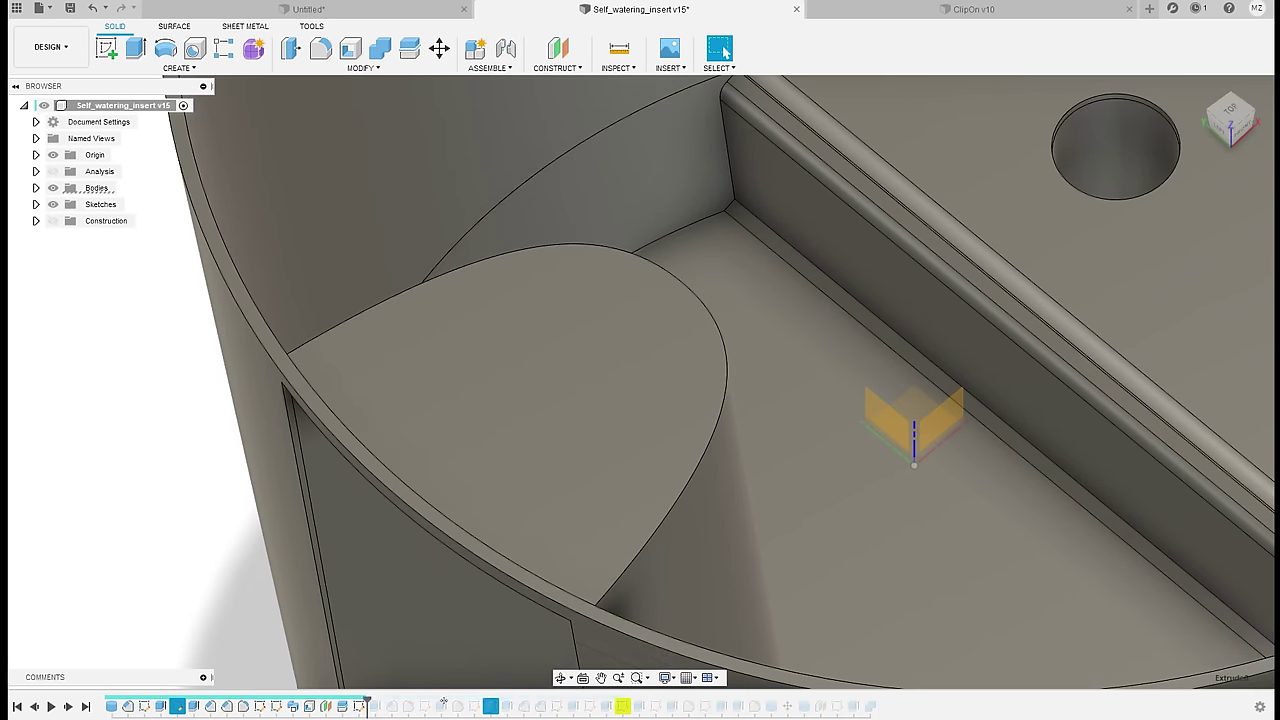
pyautogui.moveTo(375, 706); pyautogui.dragTo(372, 706)
pyautogui.doubleClick(376, 706)
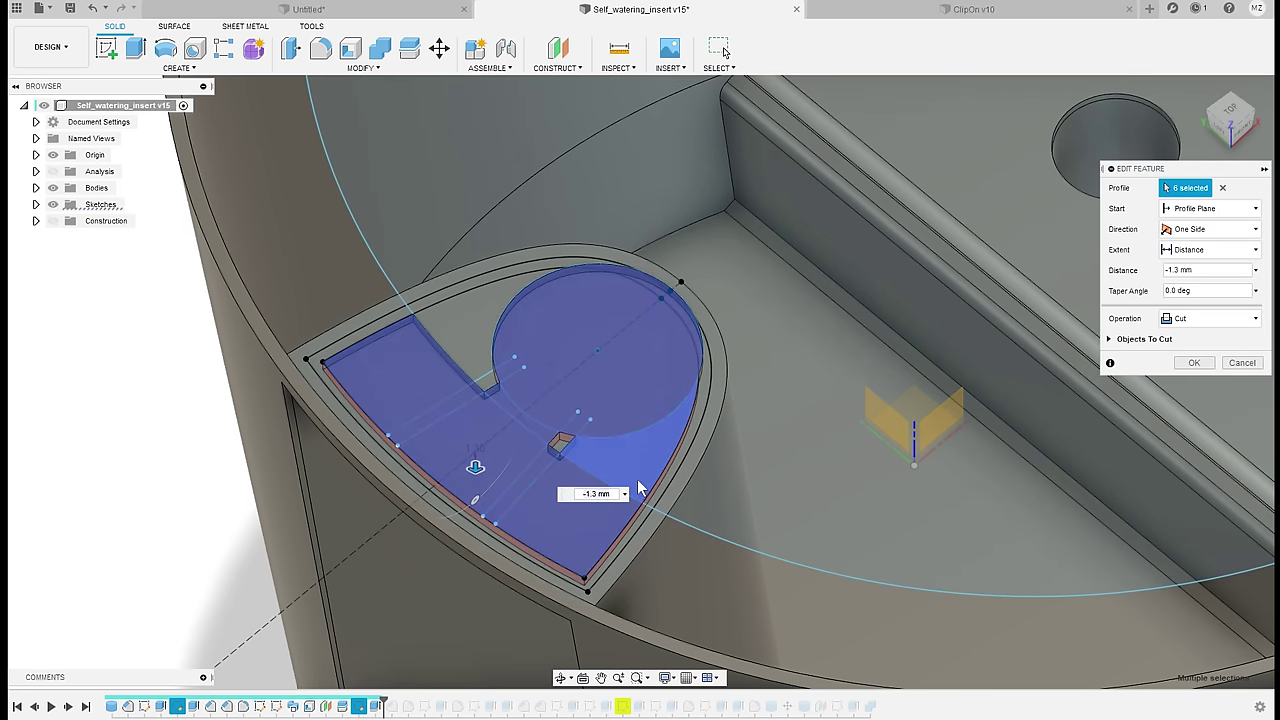
pyautogui.click(553, 451)
pyautogui.click(536, 438)
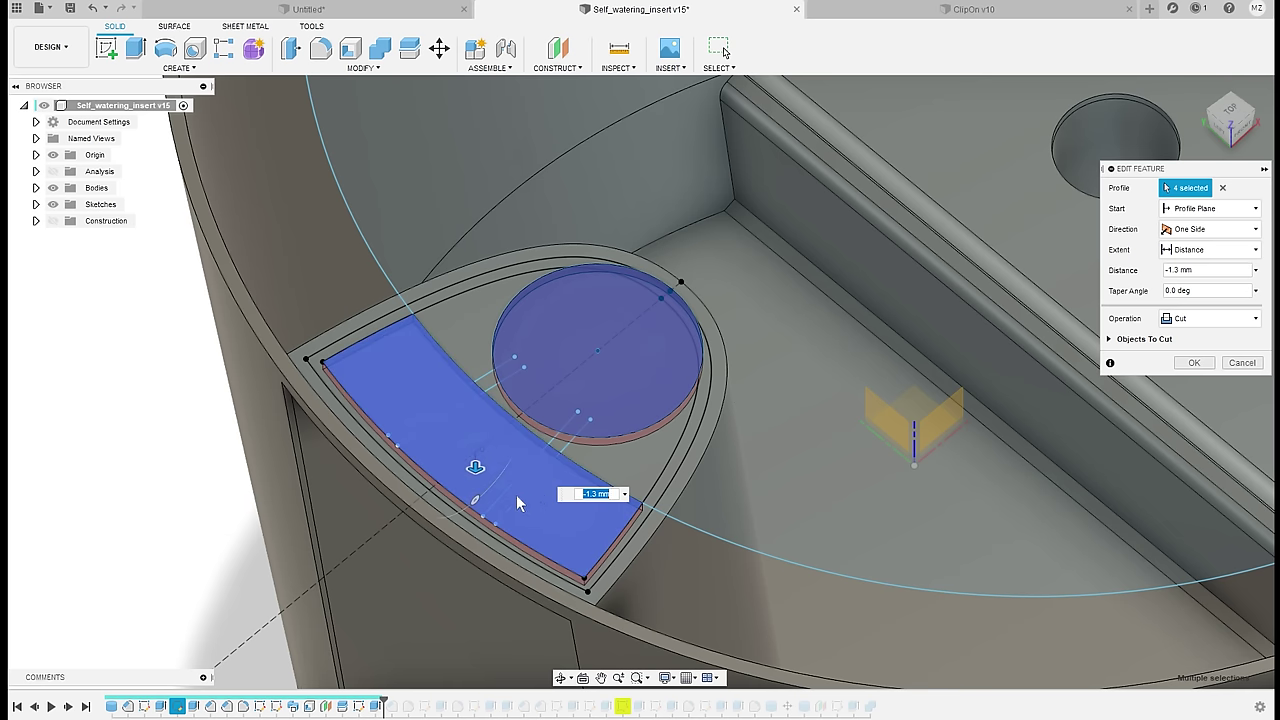
pyautogui.click(1194, 362)
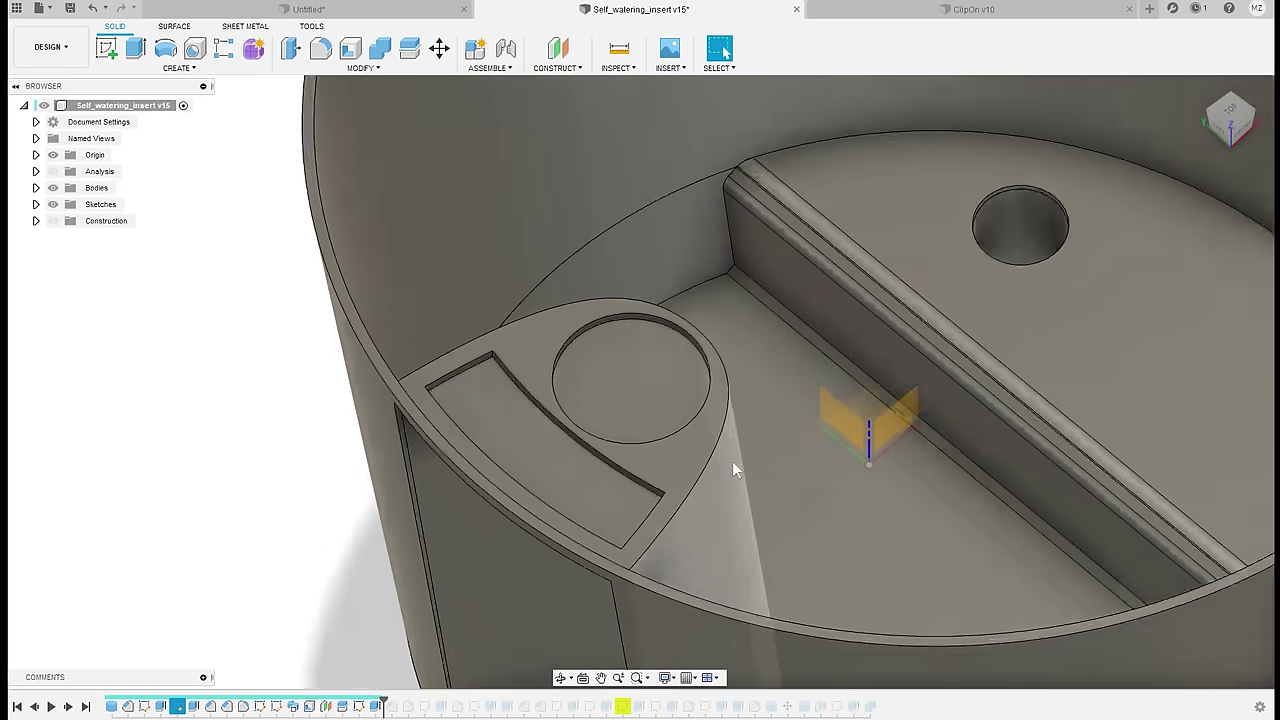
pyautogui.scroll(-4, 885, 424)
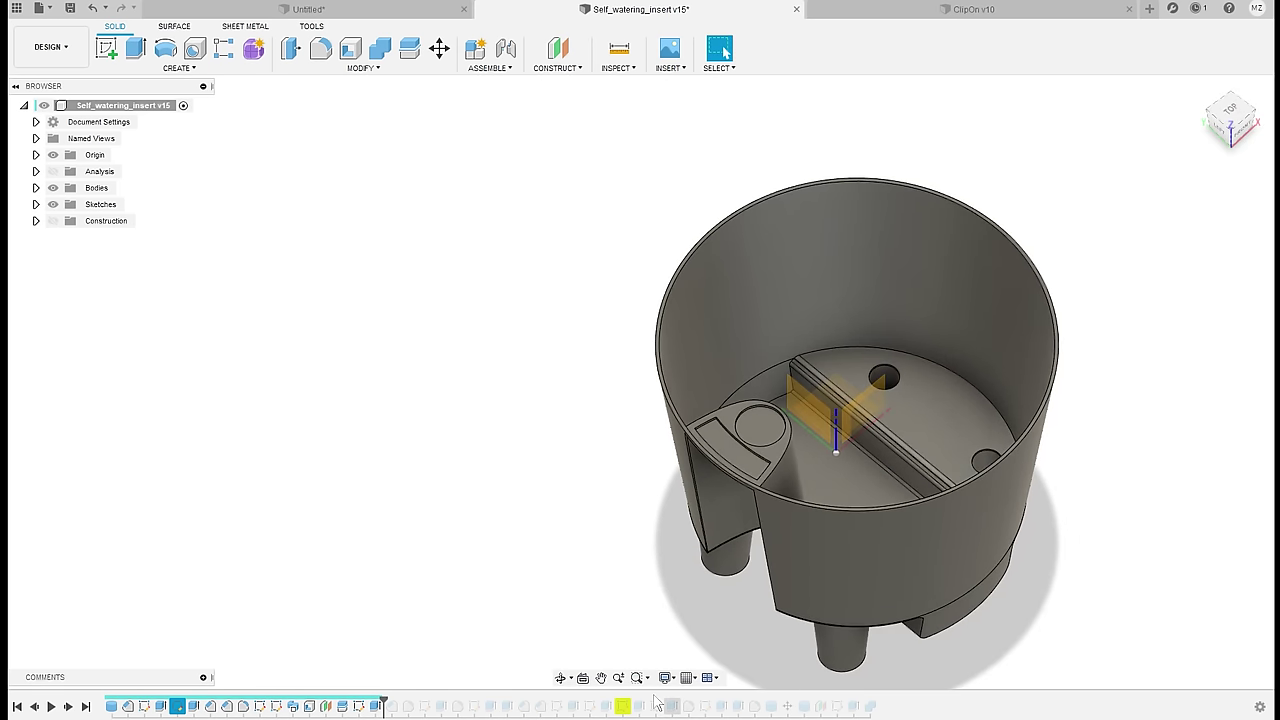
pyautogui.moveTo(383, 701); pyautogui.dragTo(877, 702)
# Examine the repaired insert's legs, long tube, rim and interior from different angles
pyautogui.keyDown('shift'); pyautogui.moveTo(1083, 466); pyautogui.dragTo(978, 358, button='middle'); pyautogui.keyUp('shift')
pyautogui.press('F6')
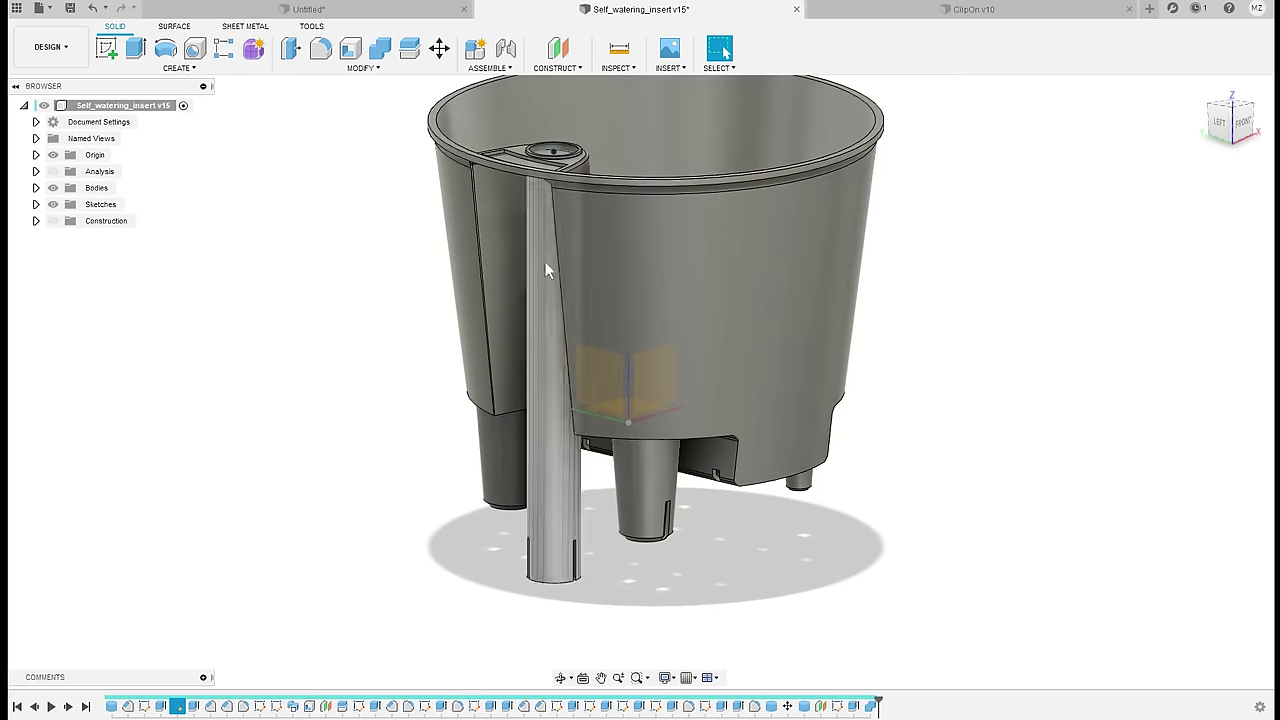
pyautogui.press('F5')
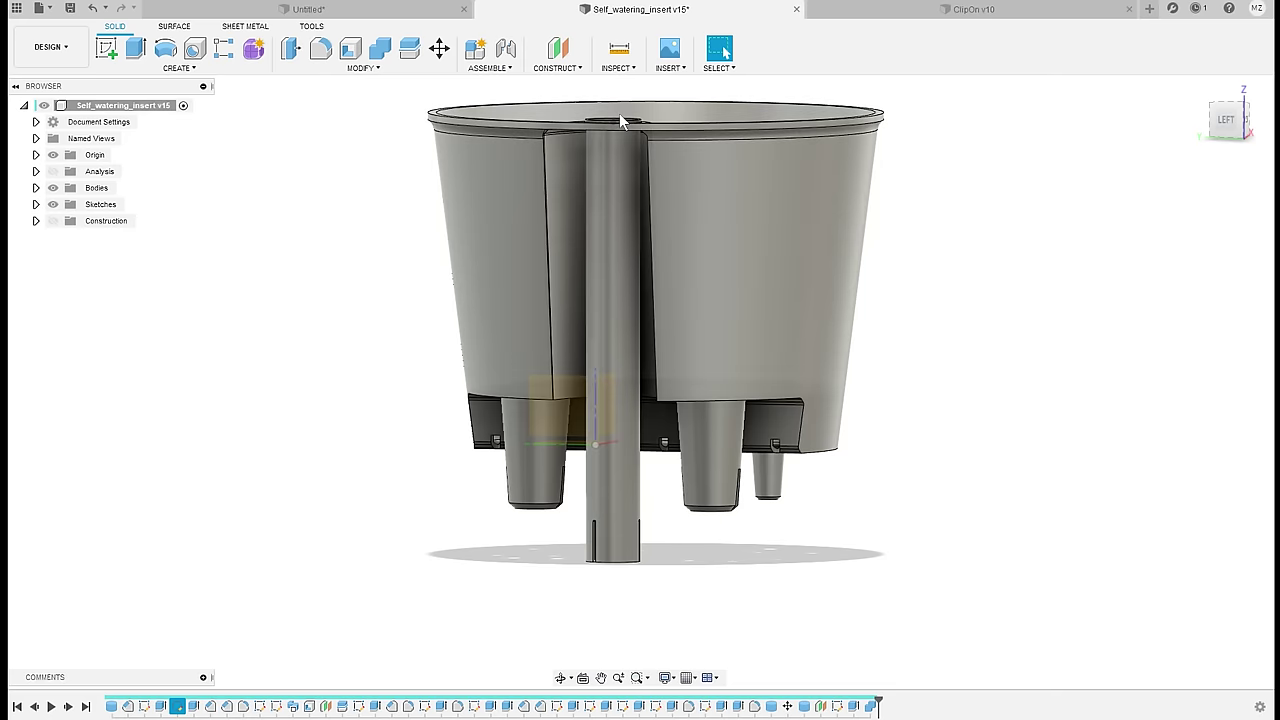
pyautogui.keyDown('shift'); pyautogui.moveTo(712, 561); pyautogui.dragTo(690, 566, button='middle'); pyautogui.keyUp('shift')
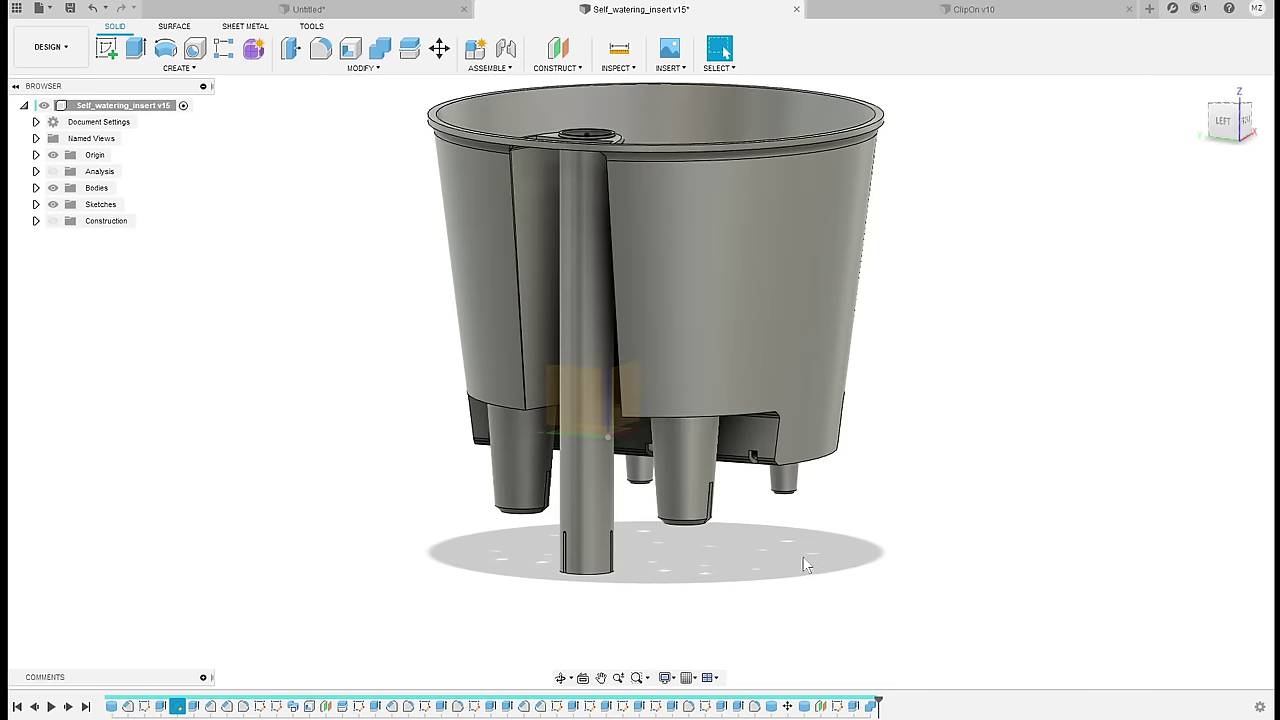
pyautogui.keyDown('shift'); pyautogui.moveTo(592, 308); pyautogui.dragTo(502, 447, button='middle'); pyautogui.keyUp('shift')
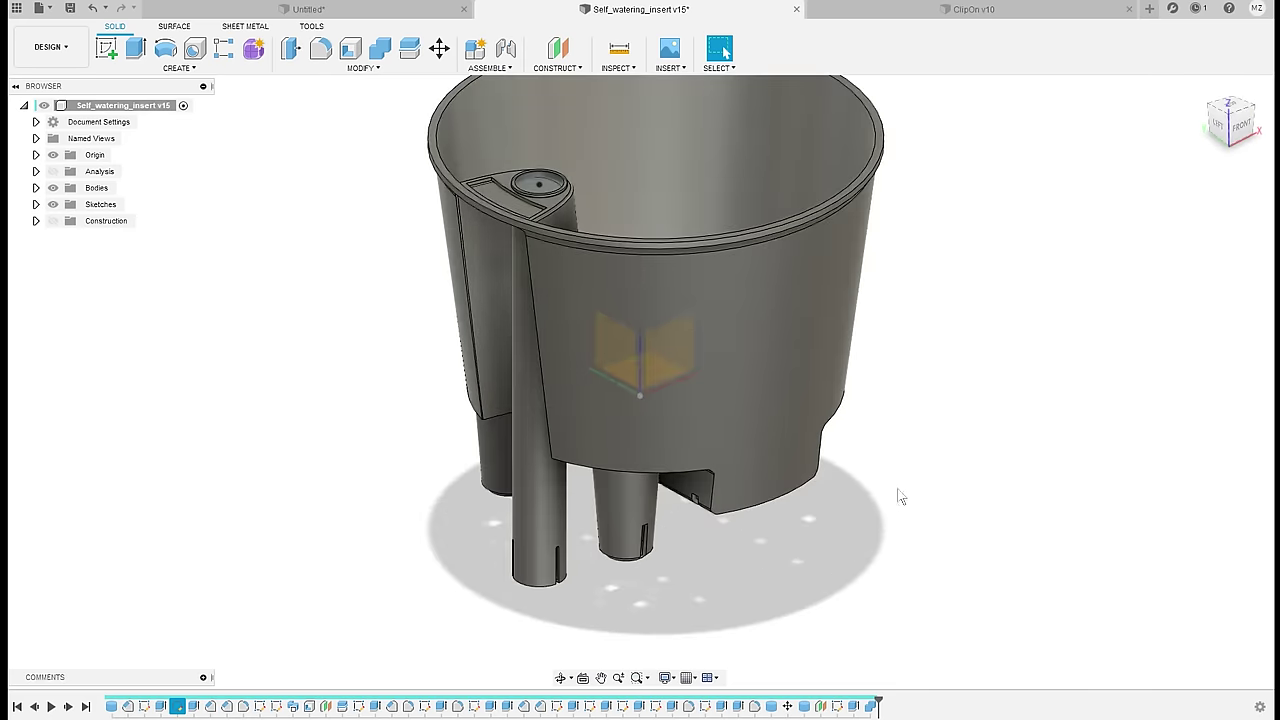
pyautogui.keyDown('shift'); pyautogui.moveTo(900, 494); pyautogui.dragTo(812, 368, button='middle'); pyautogui.keyUp('shift')
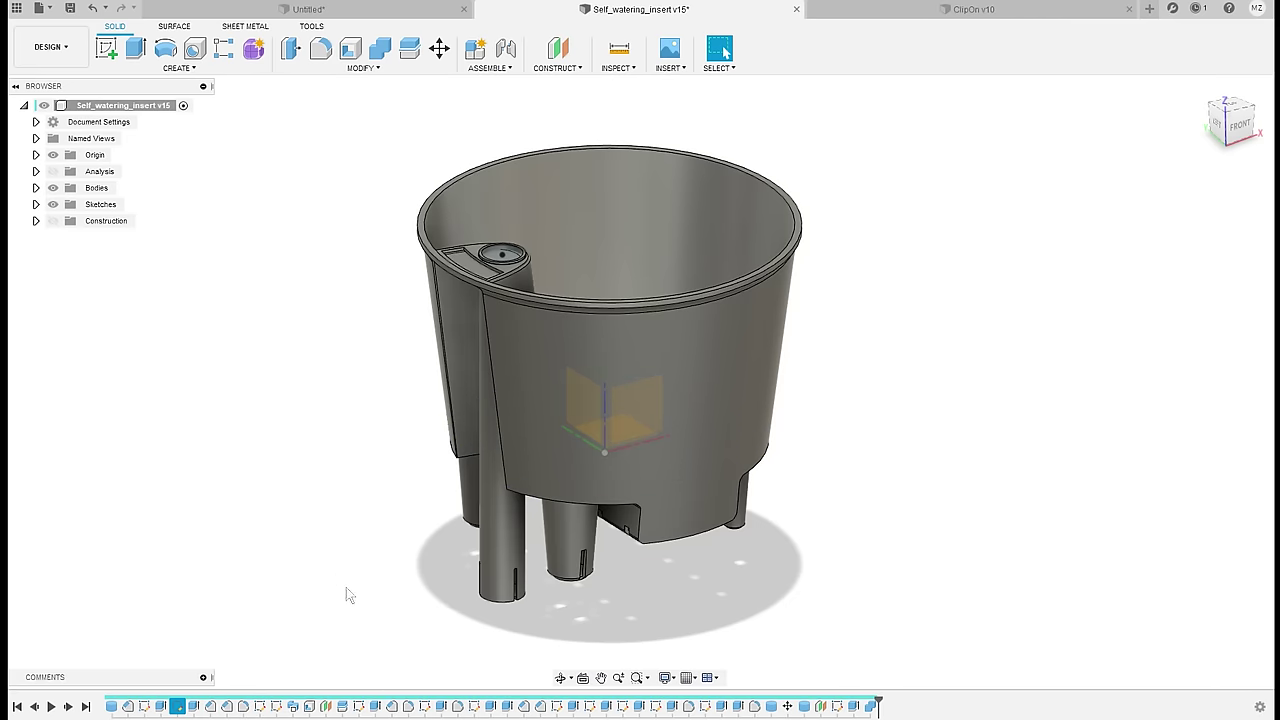
pyautogui.keyDown('shift'); pyautogui.moveTo(891, 494); pyautogui.dragTo(864, 561, button='middle'); pyautogui.keyUp('shift')
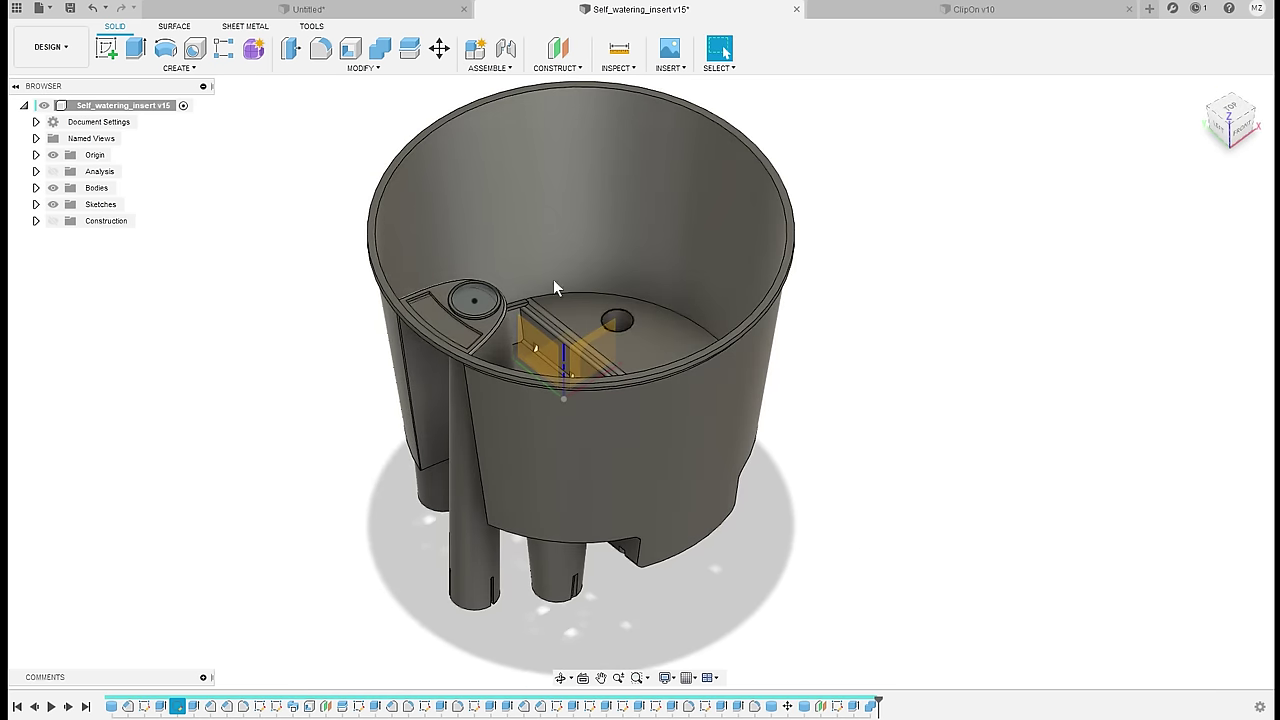
pyautogui.keyDown('shift'); pyautogui.moveTo(894, 431); pyautogui.dragTo(803, 476, button='middle'); pyautogui.keyUp('shift')
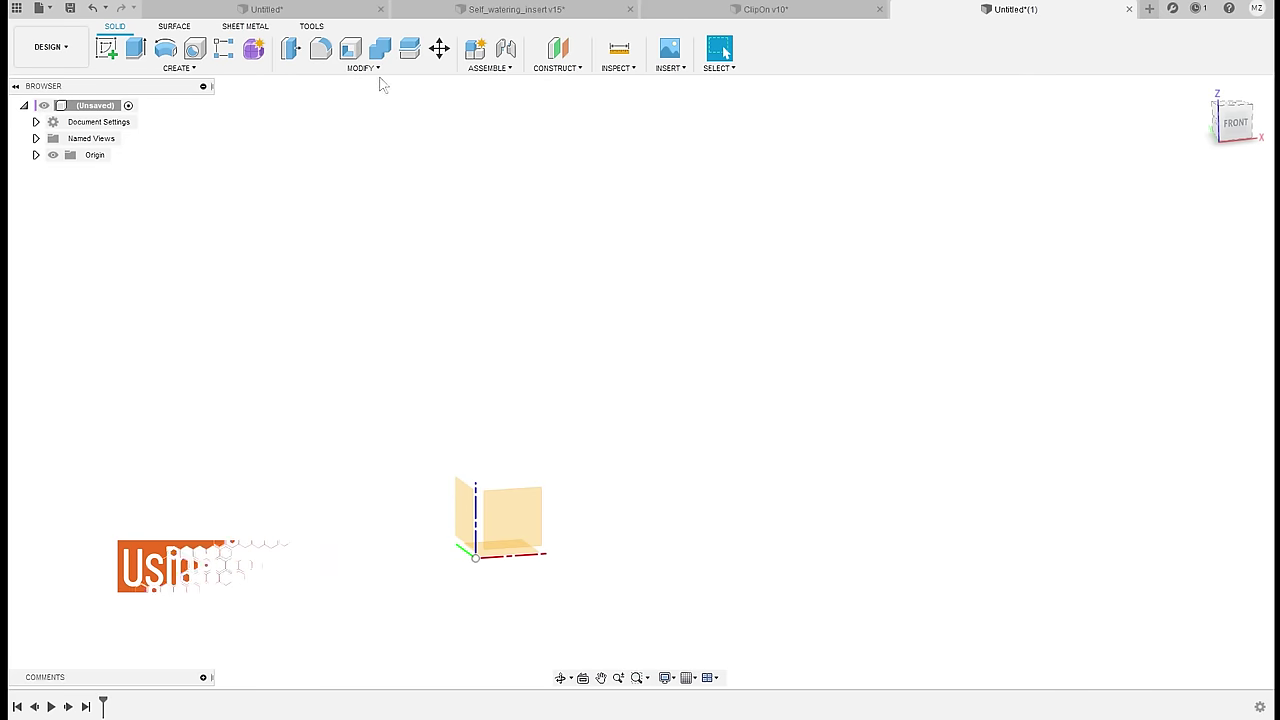
# Add a user parameter named Height with the value 140 mm in the empty design
pyautogui.click(365, 68)
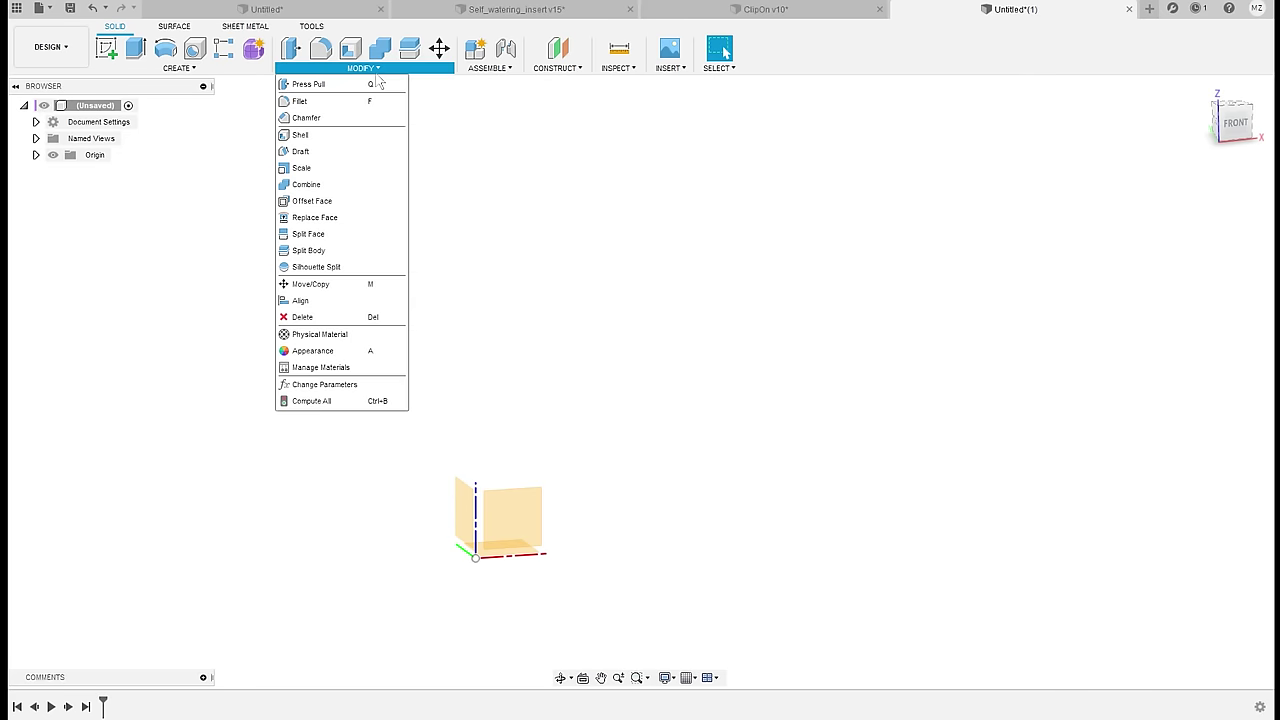
pyautogui.click(333, 390)
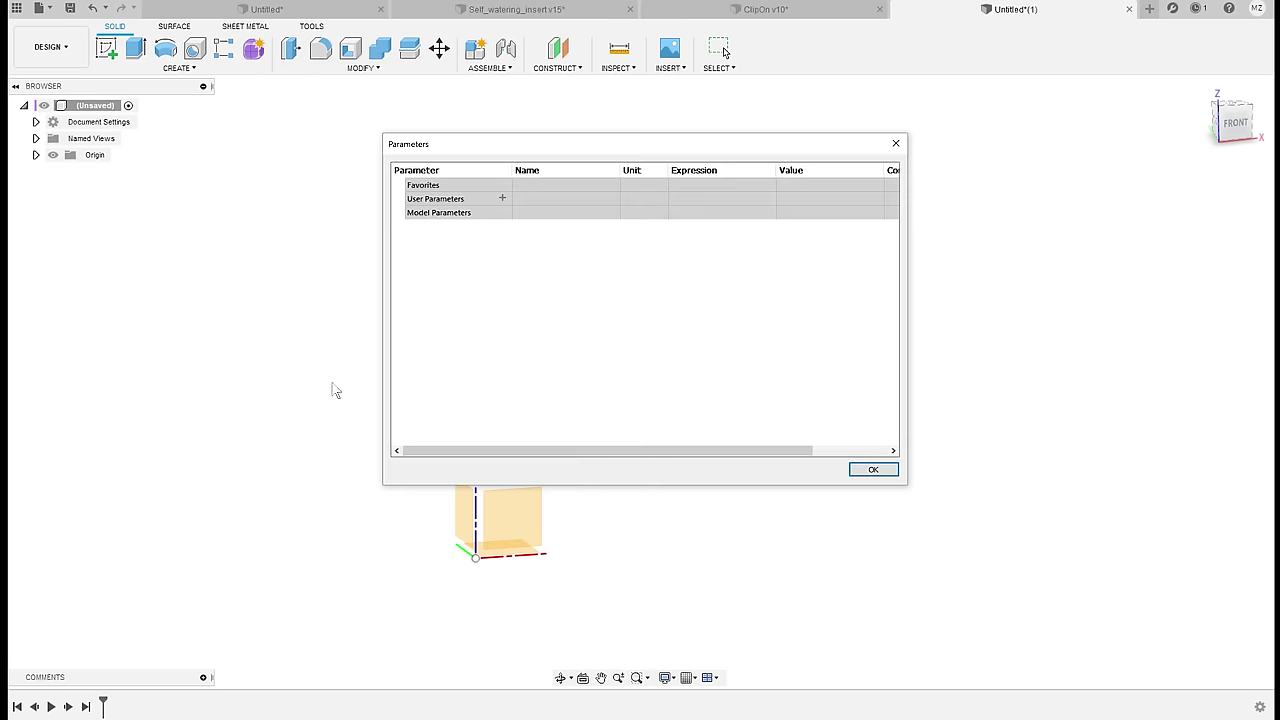
pyautogui.click(502, 198)
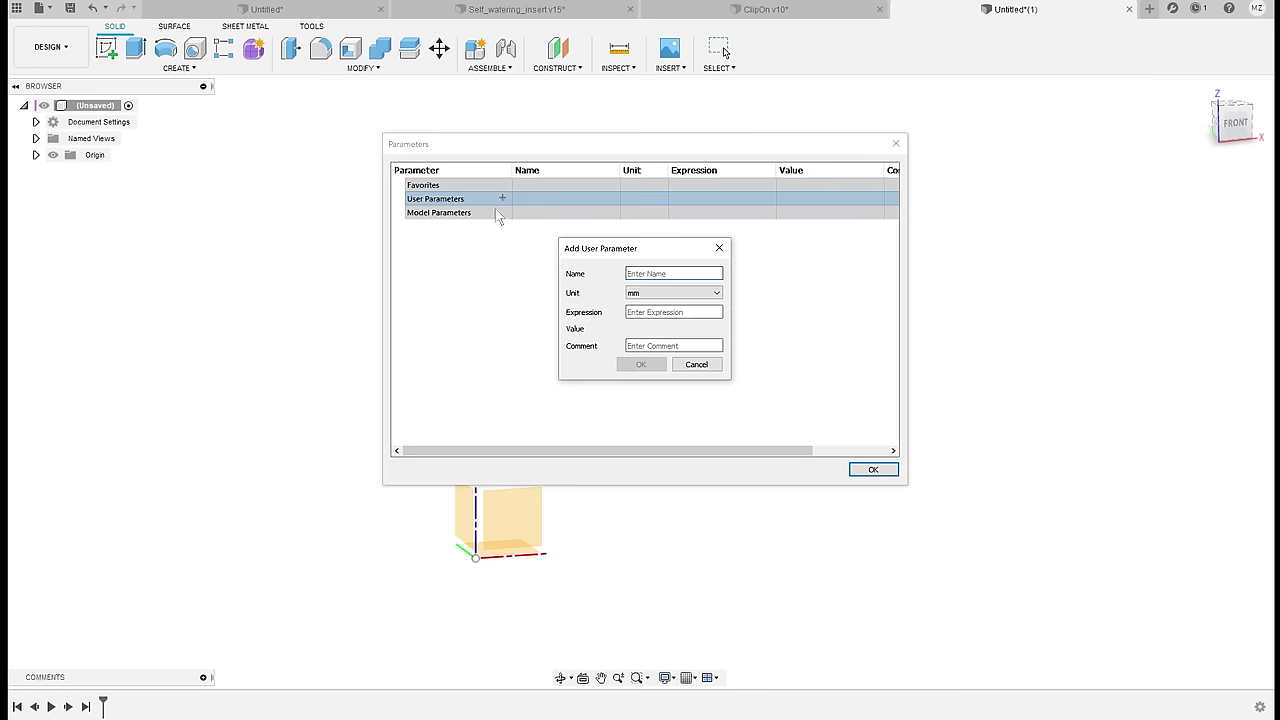
pyautogui.write('Height')
pyautogui.press('Tab')
pyautogui.press('Tab')
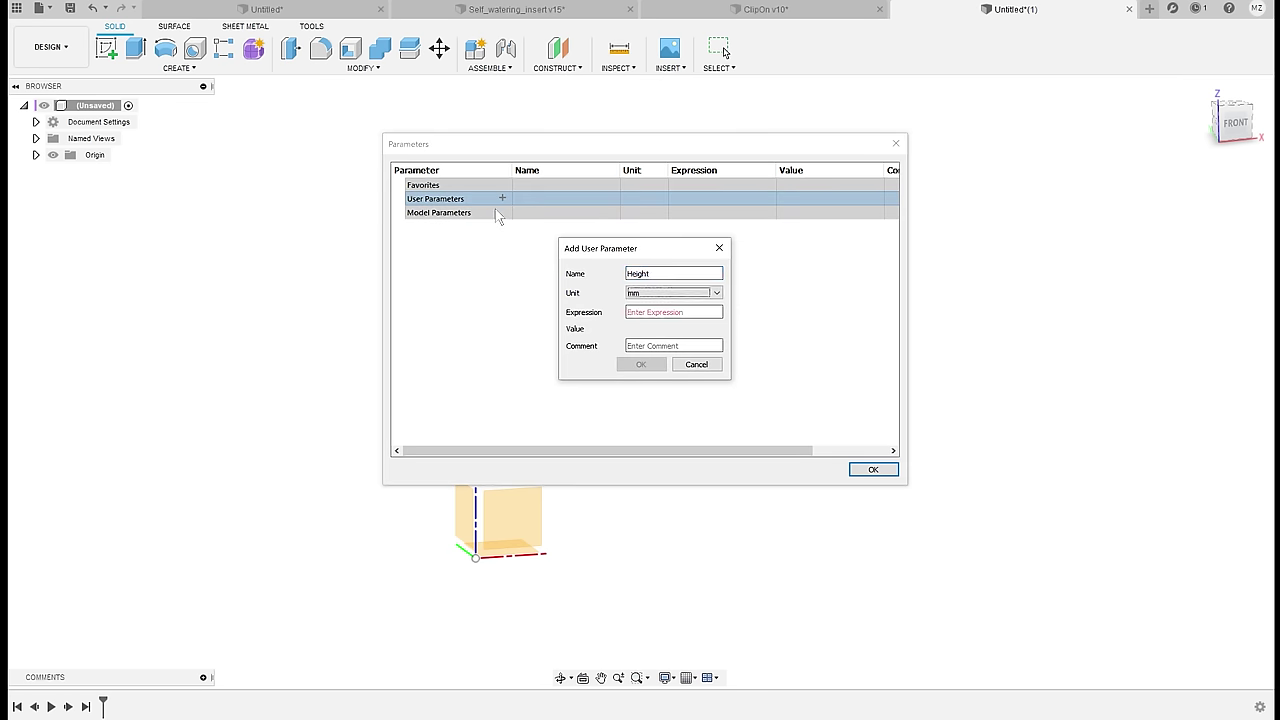
pyautogui.write('140')
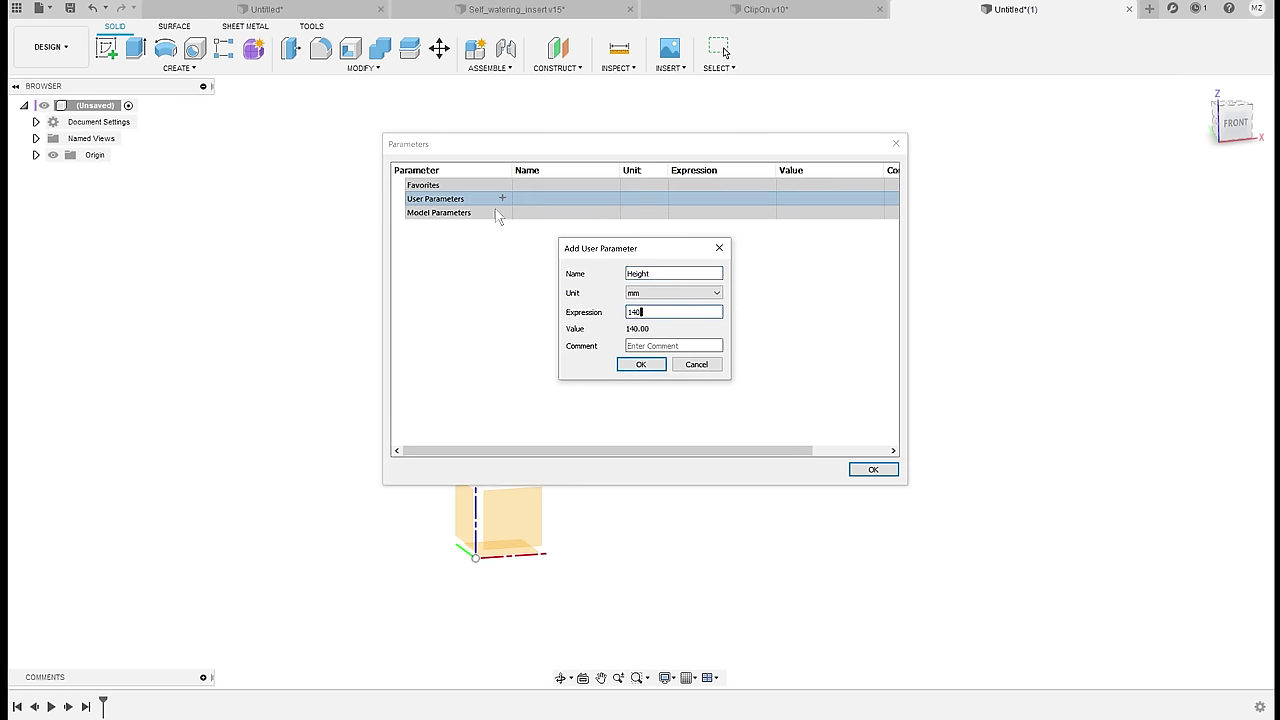
pyautogui.press('Return')
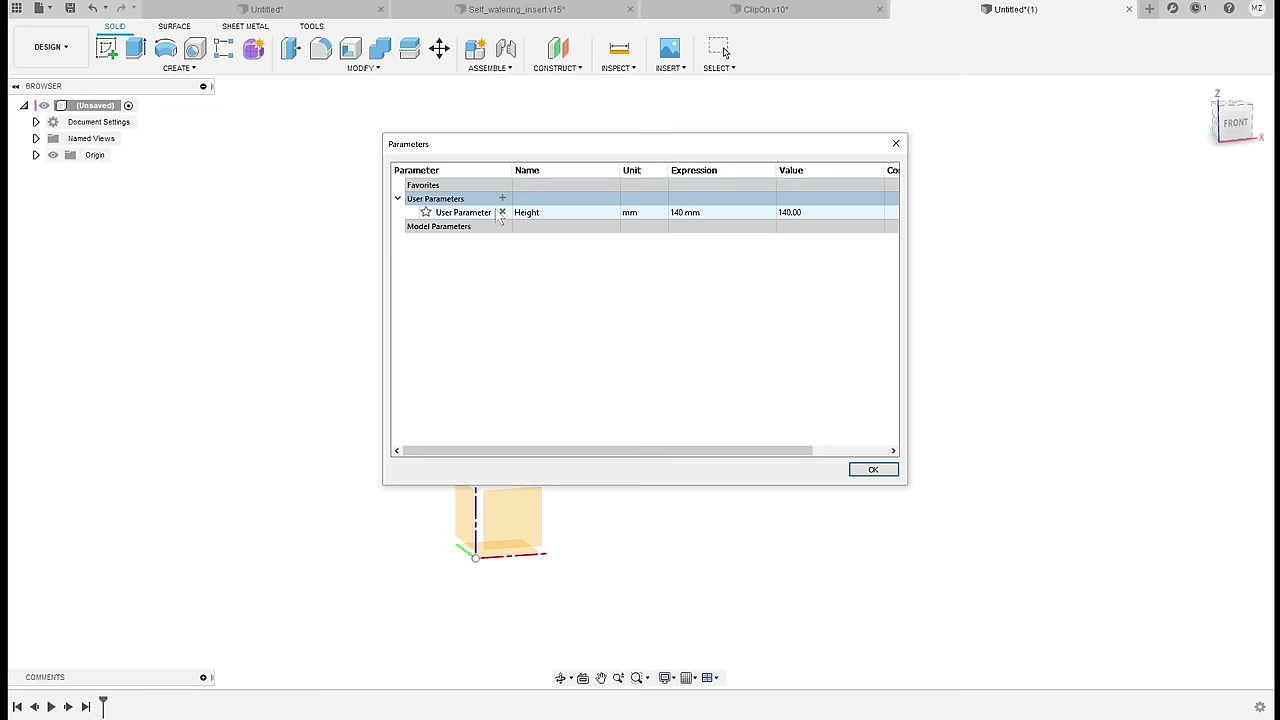
# Add a user parameter named Upper_diameter with the value 160 mm
pyautogui.click(502, 198)
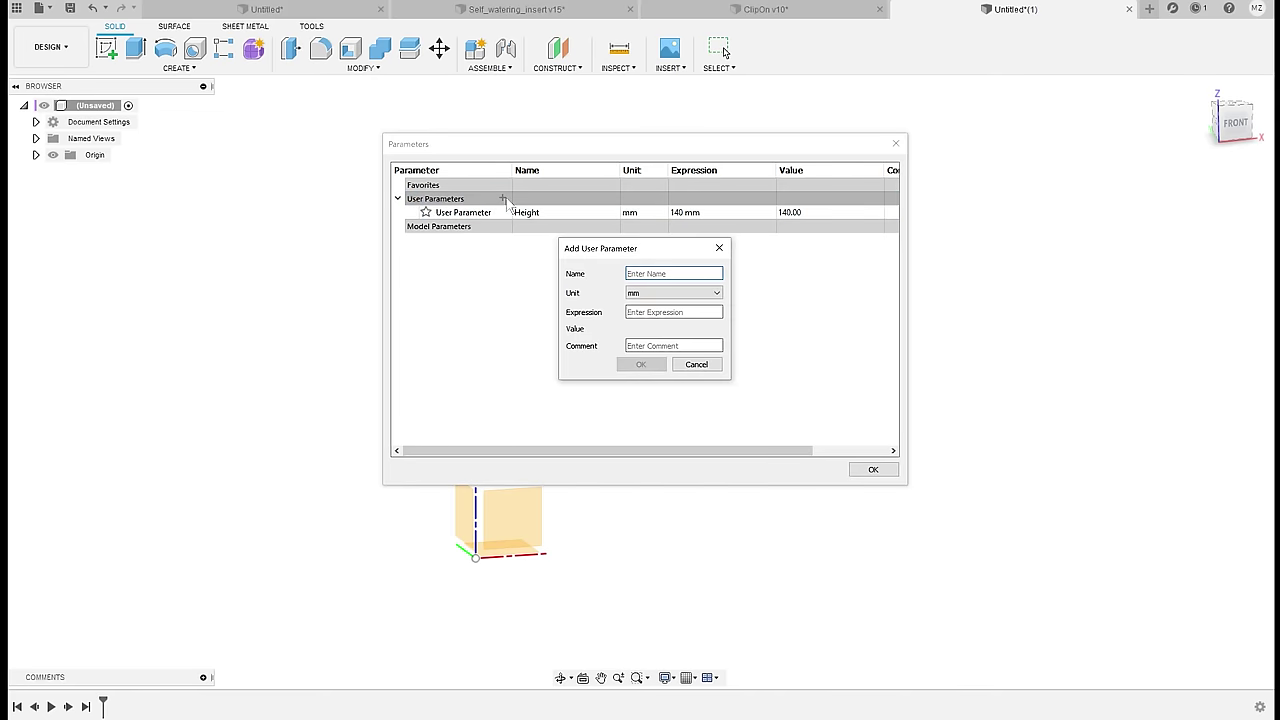
pyautogui.write('Upper_diamet')
pyautogui.press('Tab')
pyautogui.press('Tab')
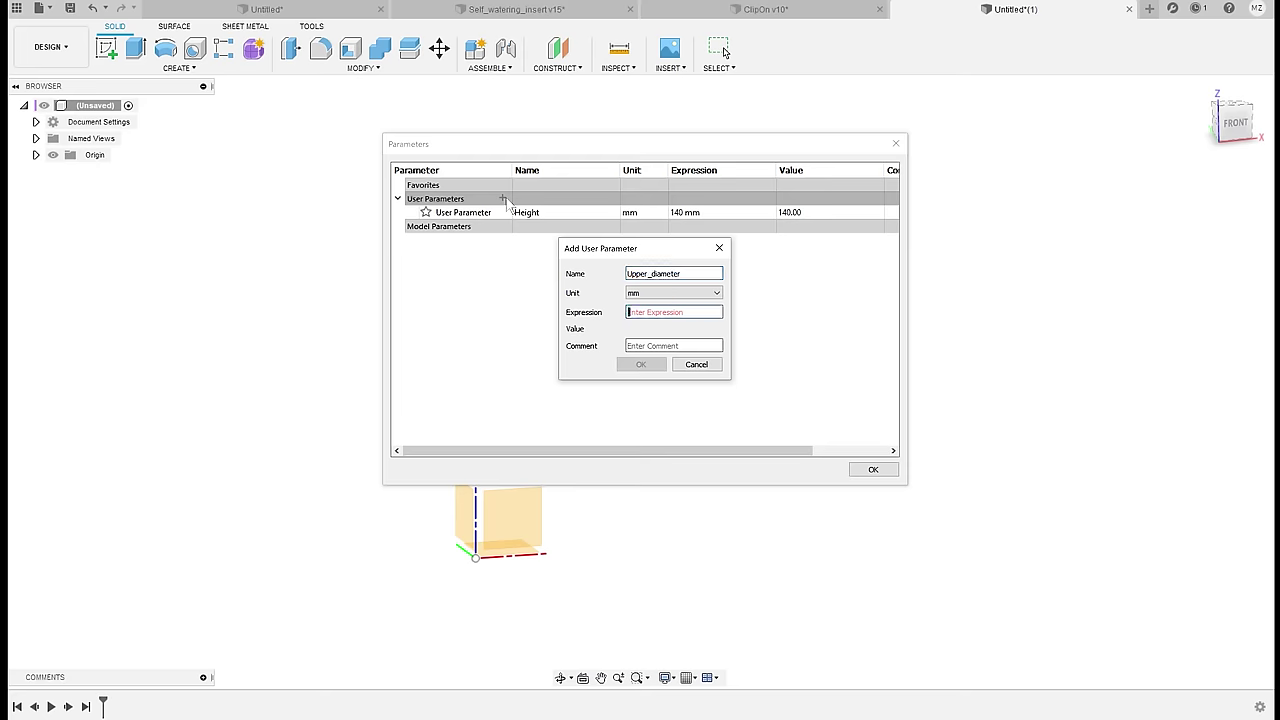
pyautogui.write('160')
pyautogui.press('Return')
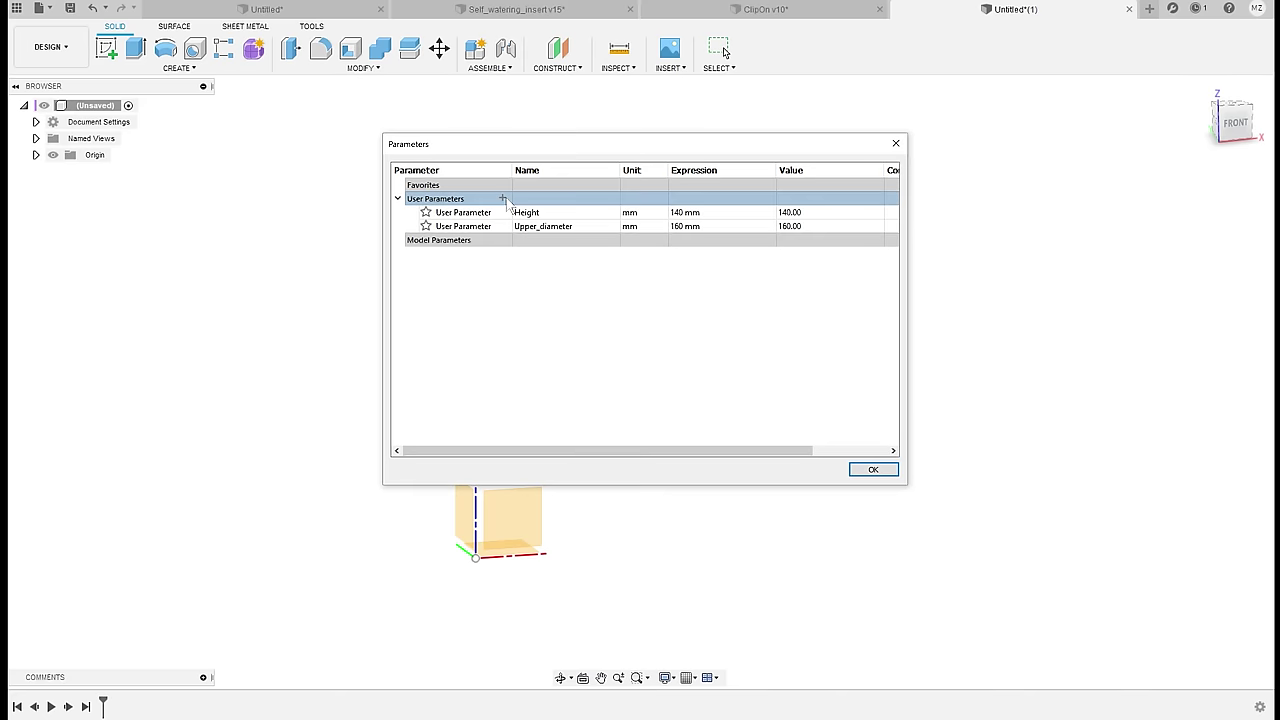
# Add a user parameter named Bottom_diameter with the value 130 mm and close the parameter list
pyautogui.click(503, 199)
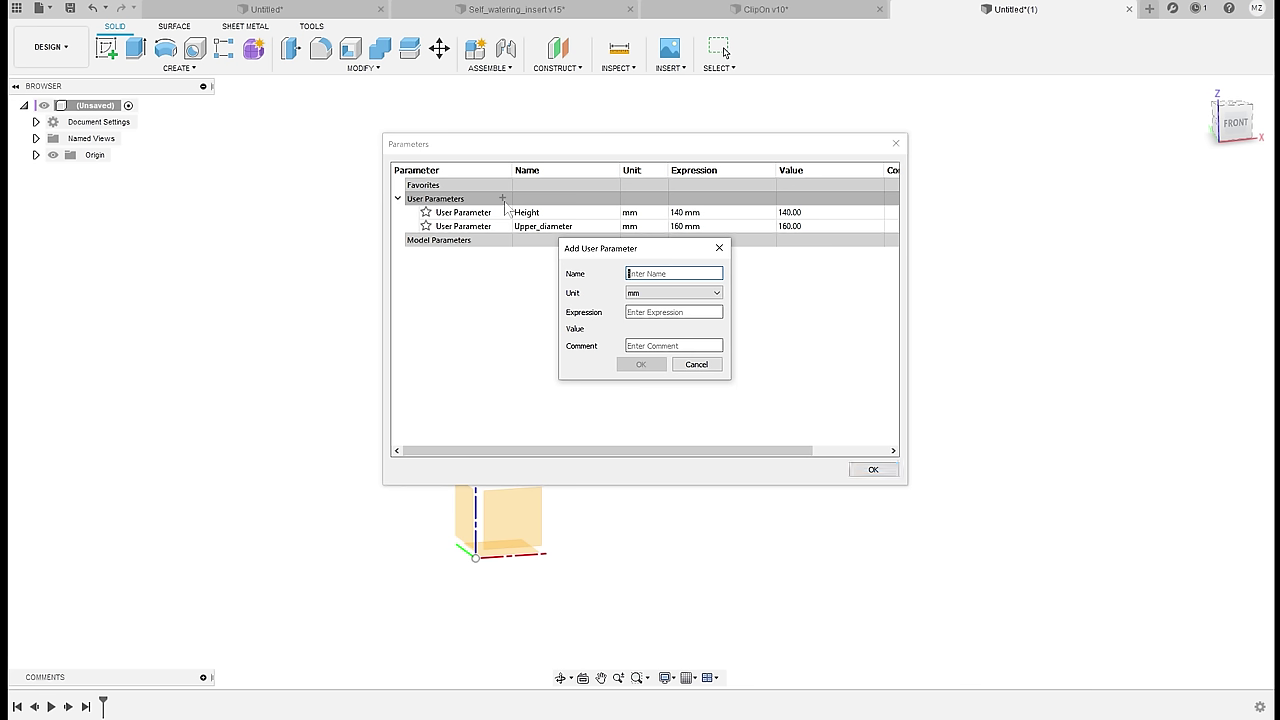
pyautogui.write('Bot')
pyautogui.press('Tab')
pyautogui.press('Tab')
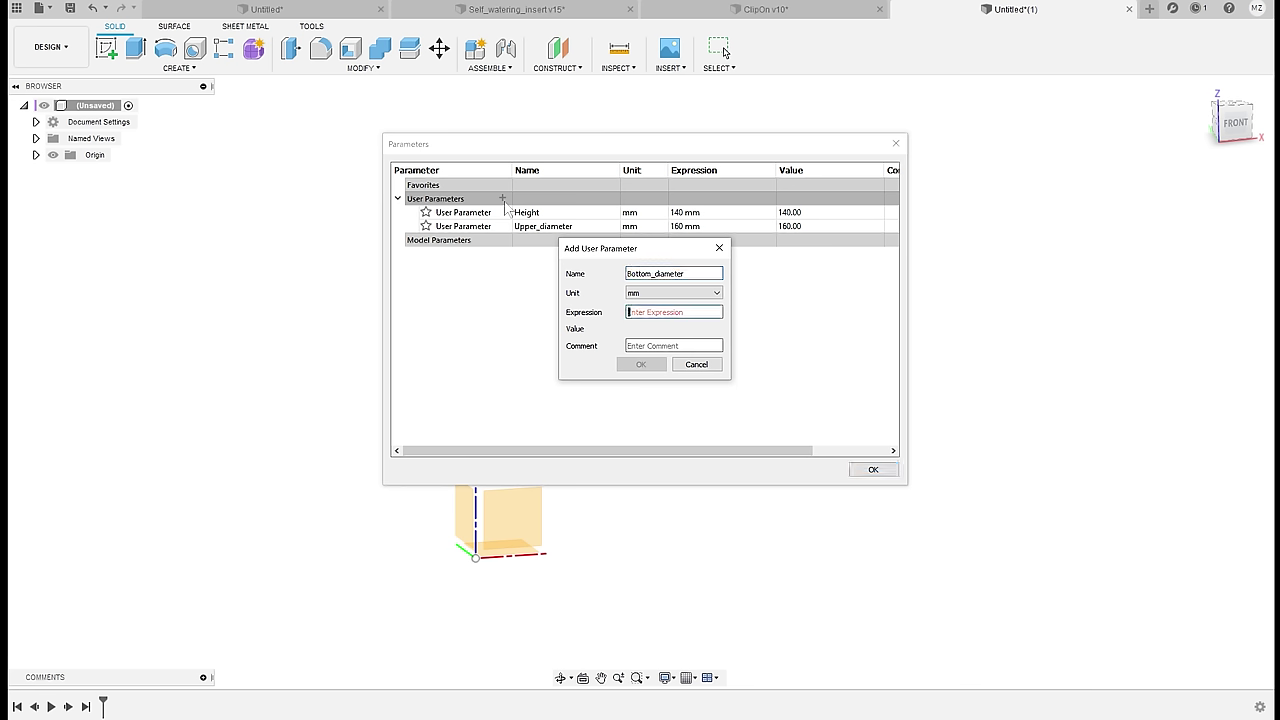
pyautogui.write('130')
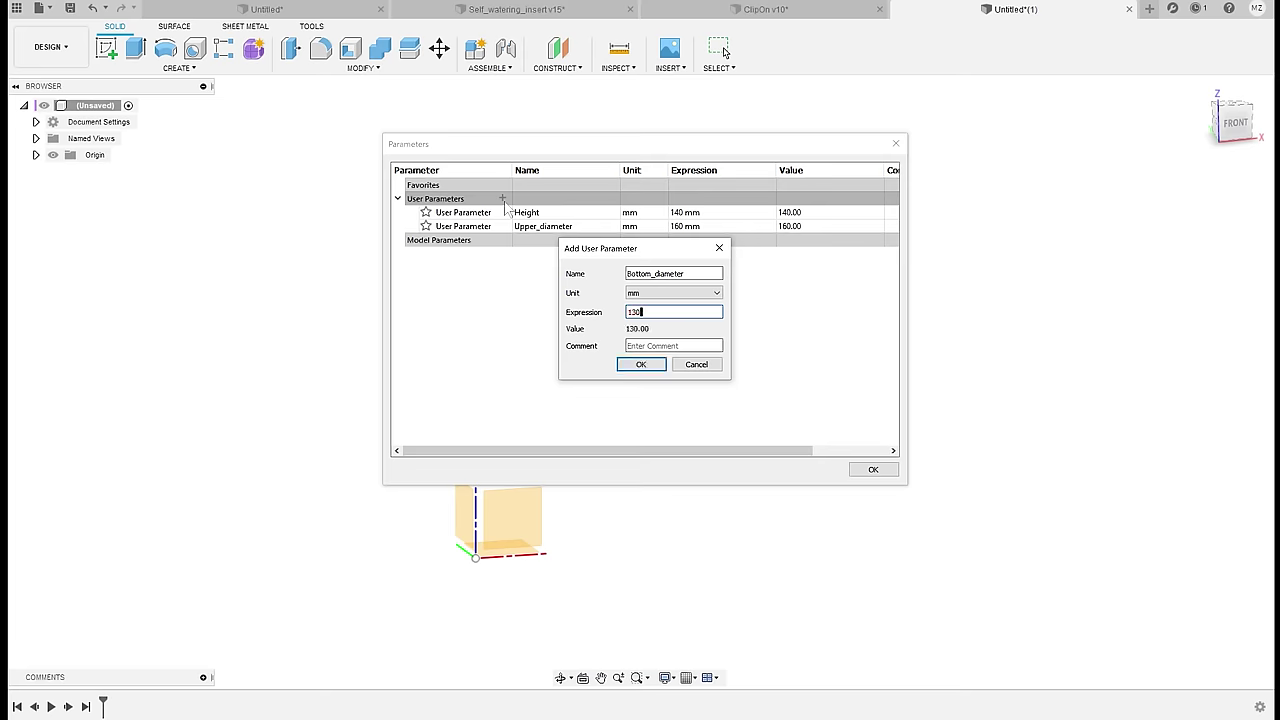
pyautogui.click(641, 364)
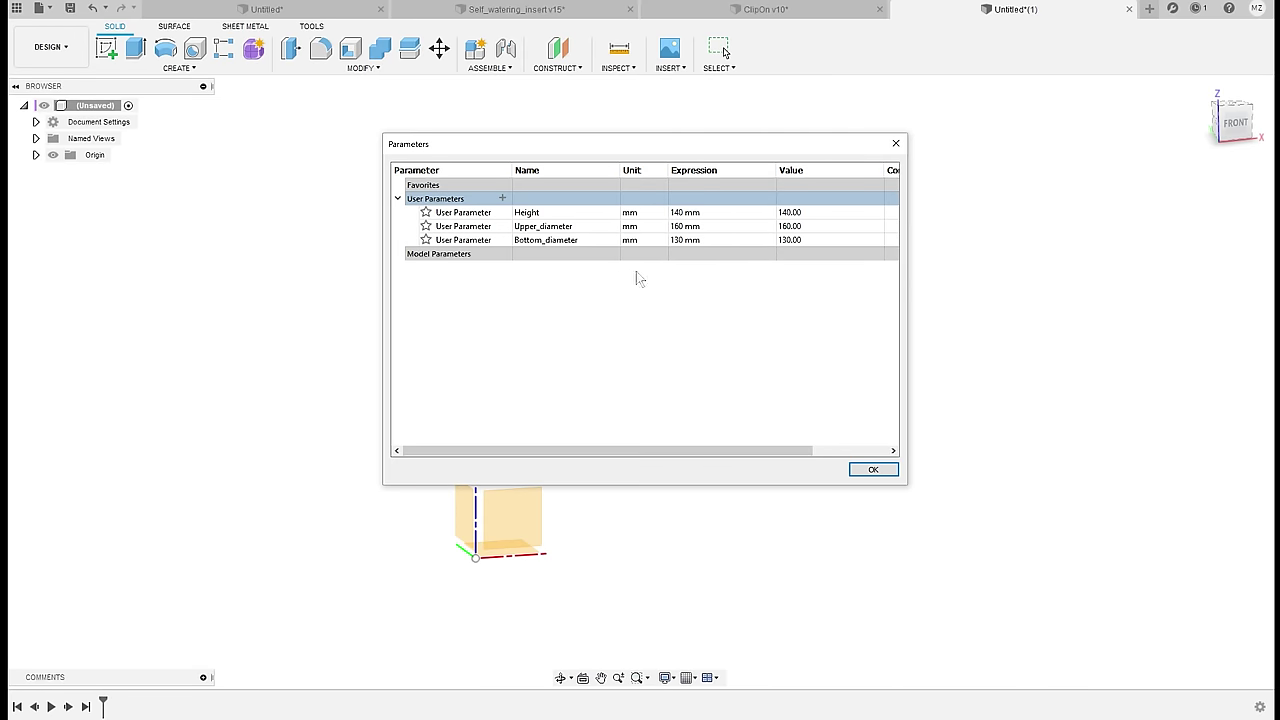
pyautogui.click(600, 254)
pyautogui.click(875, 468)
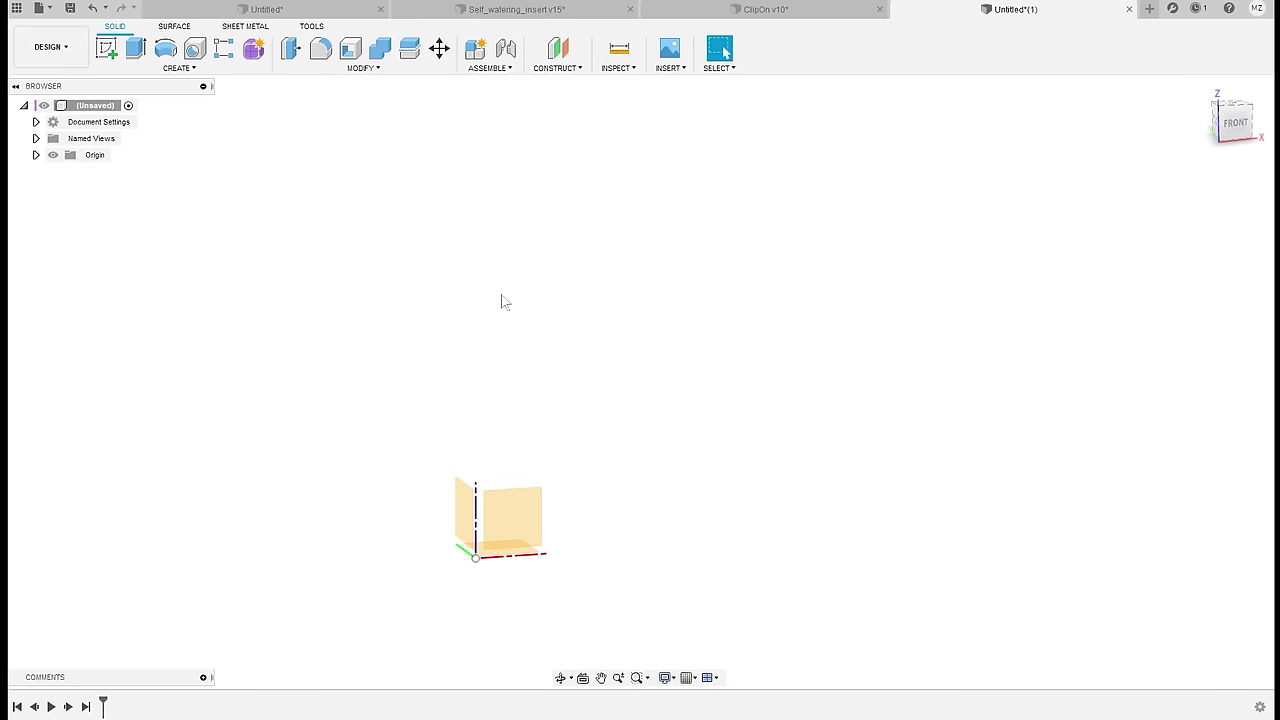
# Create a cylinder on the horizontal origin plane, beside the origin, with diameter Upper_diameter and height Height
pyautogui.keyDown('shift'); pyautogui.moveTo(505, 302); pyautogui.dragTo(443, 394, button='middle'); pyautogui.keyUp('shift')
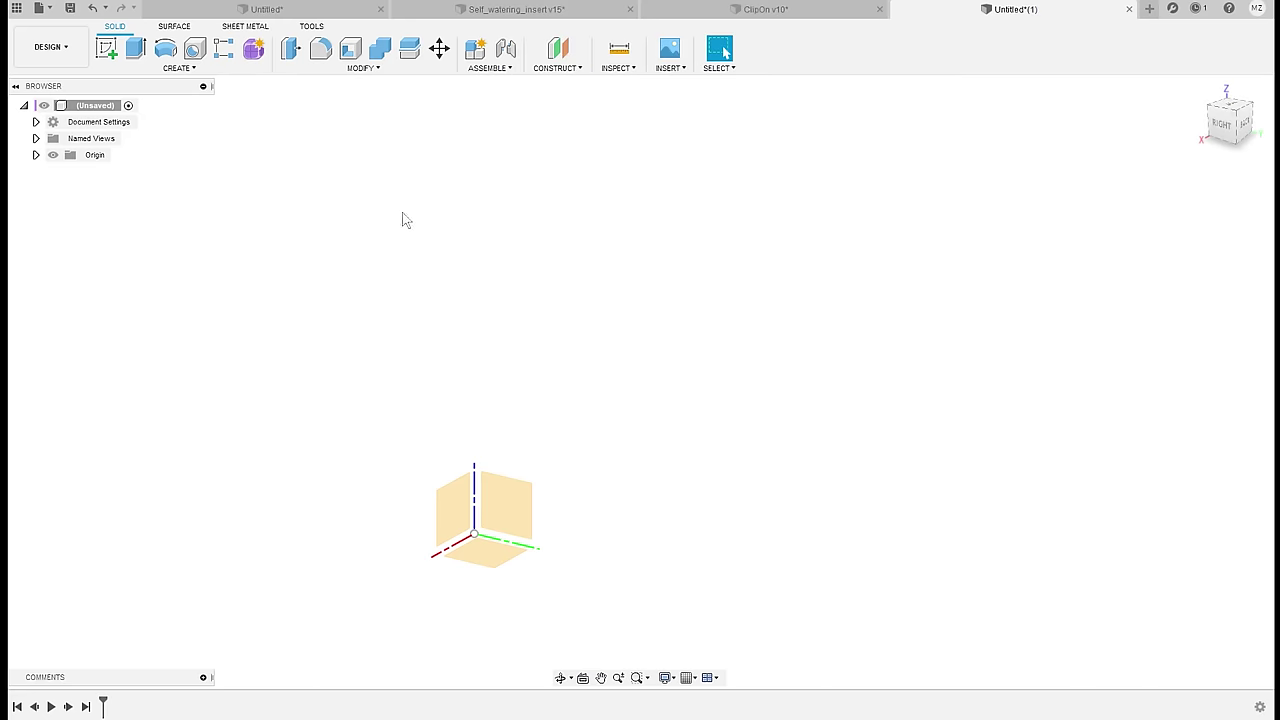
pyautogui.click(189, 70)
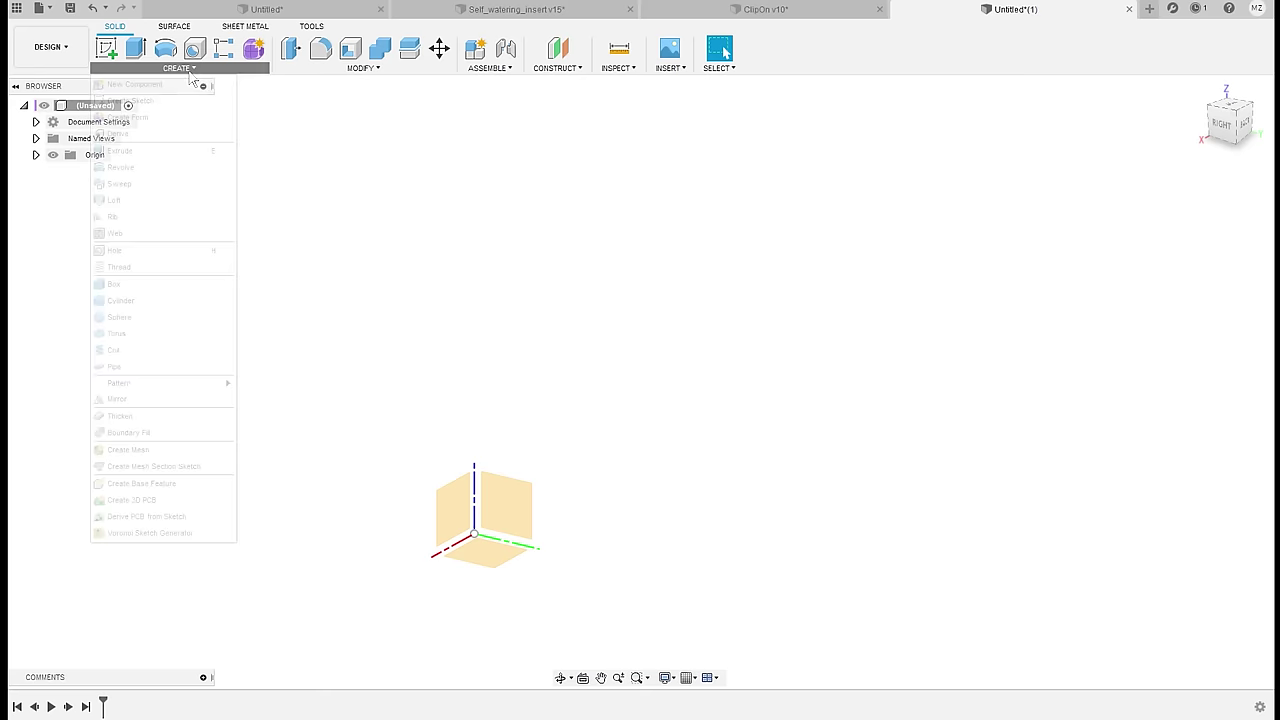
pyautogui.click(166, 301)
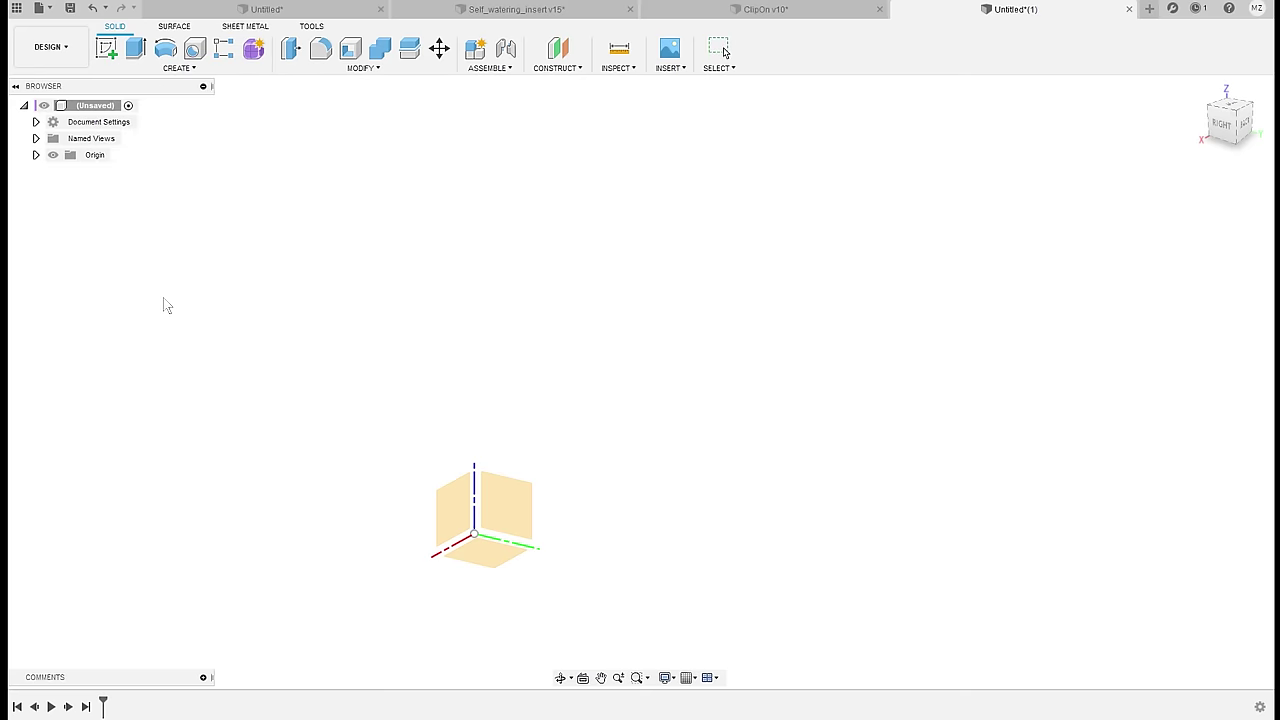
pyautogui.click(500, 567)
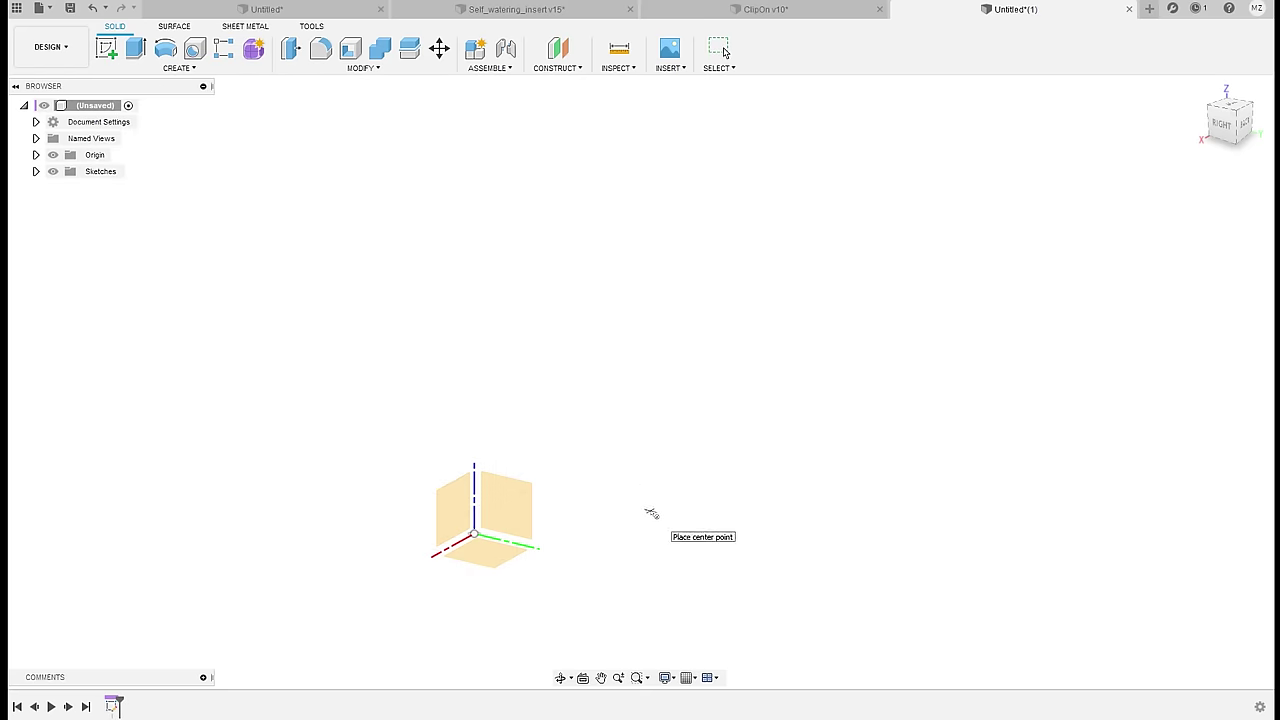
pyautogui.click(648, 510)
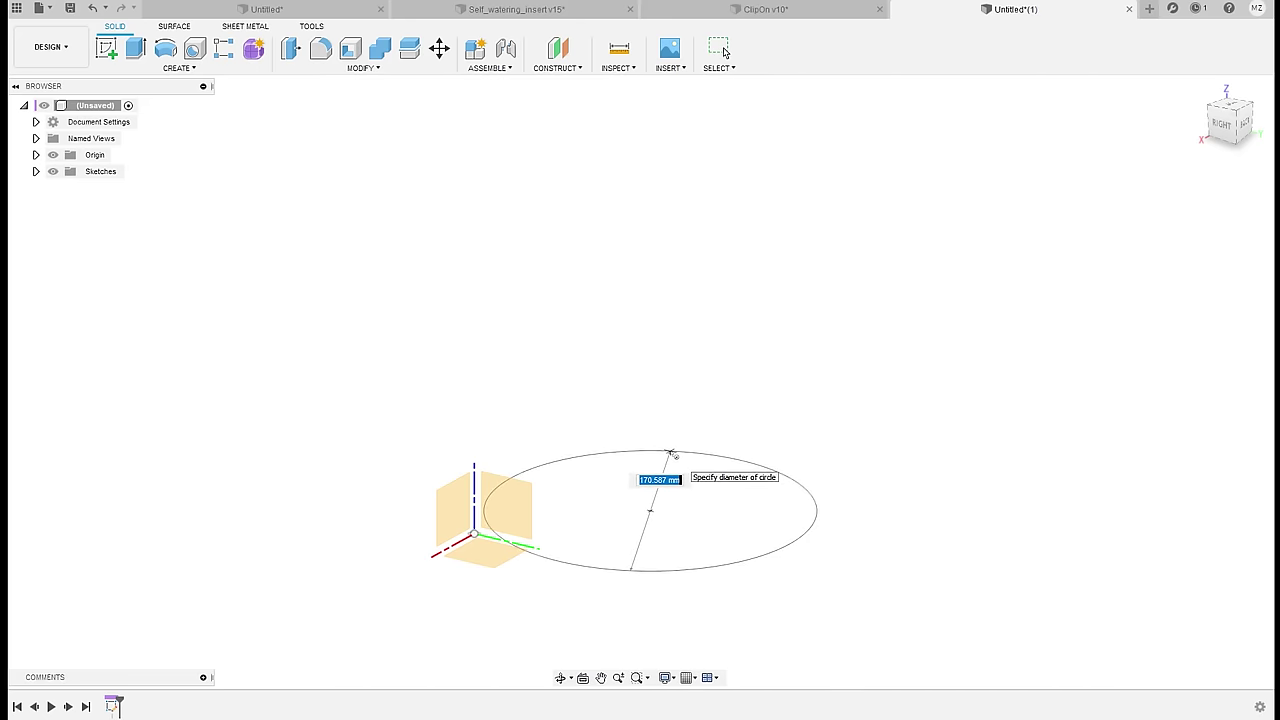
pyautogui.write('upper_diameter')
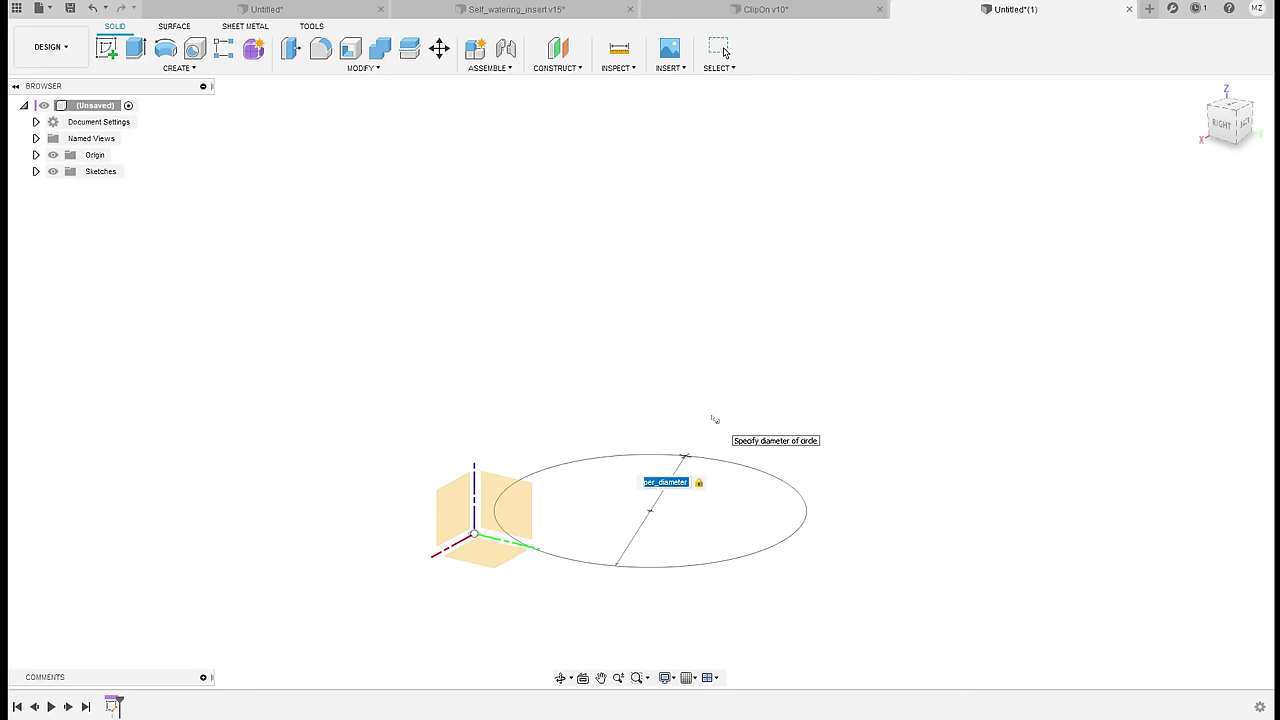
pyautogui.press('Return')
pyautogui.write('he')
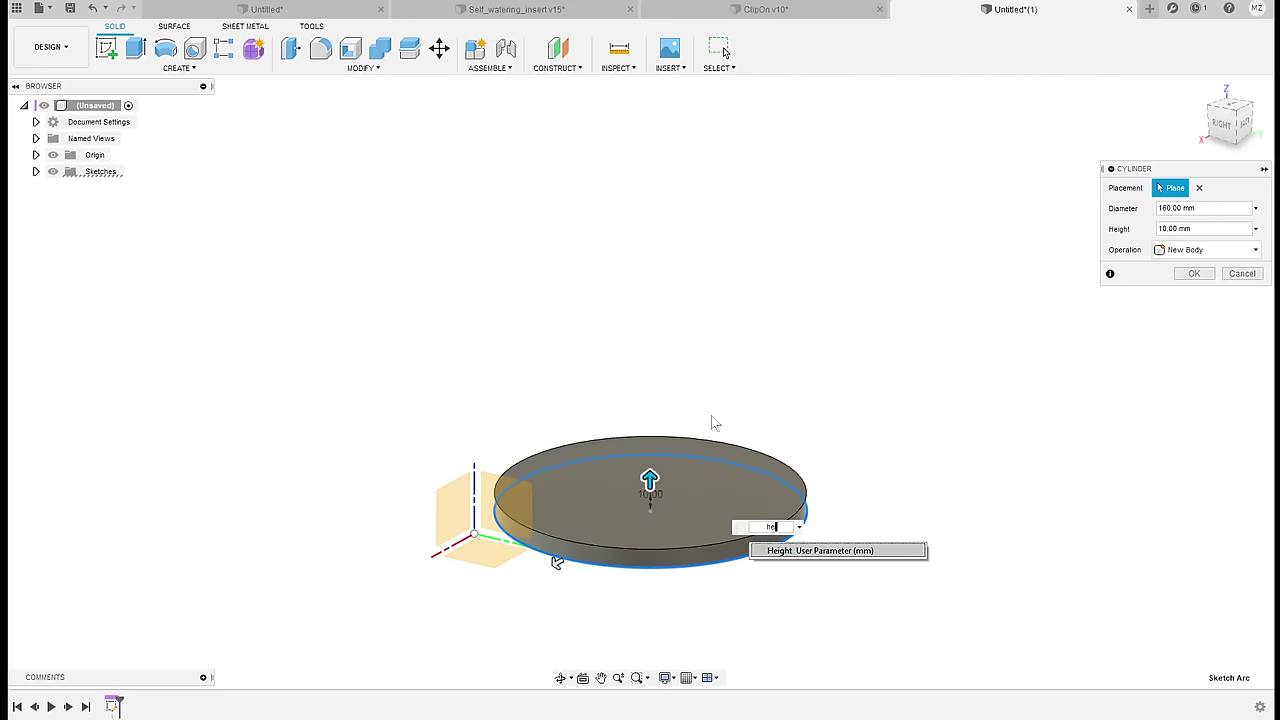
pyautogui.write('ight')
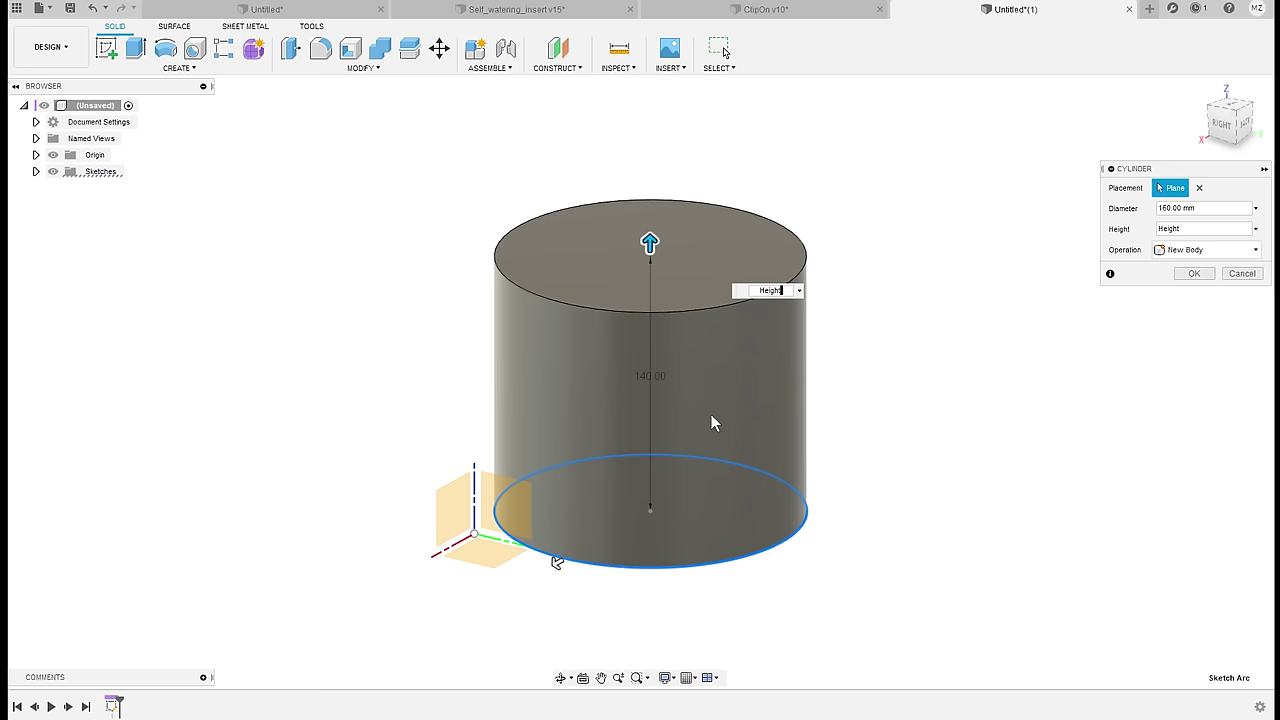
pyautogui.press('Return')
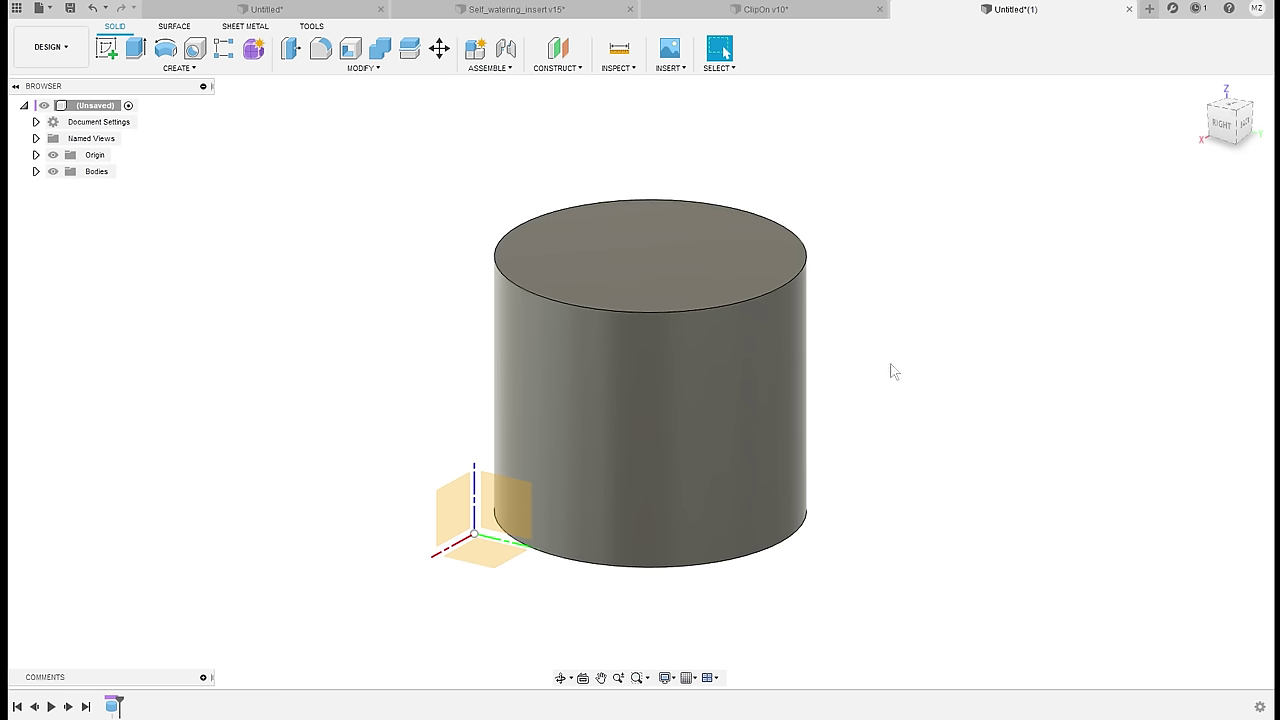
# Start a two-distance chamfer on the cylinder's bottom edge and set its vertical distance to Height
pyautogui.keyDown('shift'); pyautogui.moveTo(854, 340); pyautogui.dragTo(857, 300, button='middle'); pyautogui.keyUp('shift')
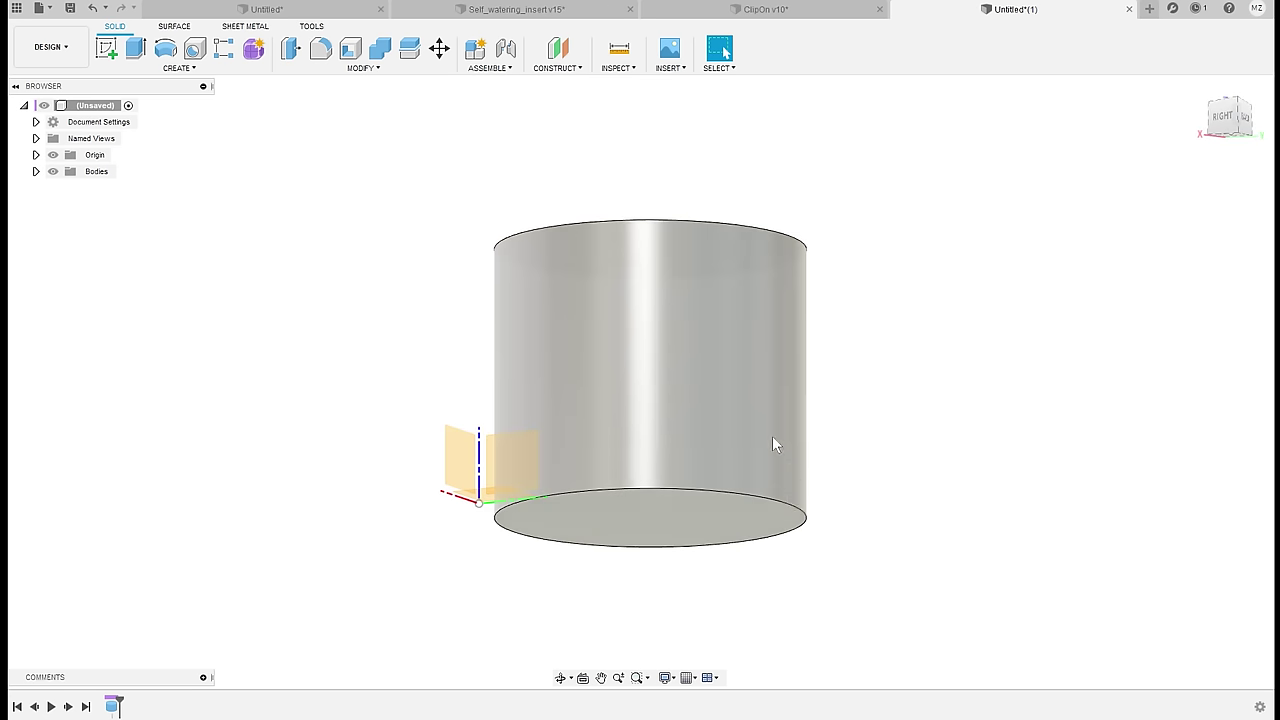
pyautogui.keyDown('shift'); pyautogui.moveTo(877, 411); pyautogui.dragTo(443, 303, button='middle'); pyautogui.keyUp('shift')
pyautogui.click(394, 71)
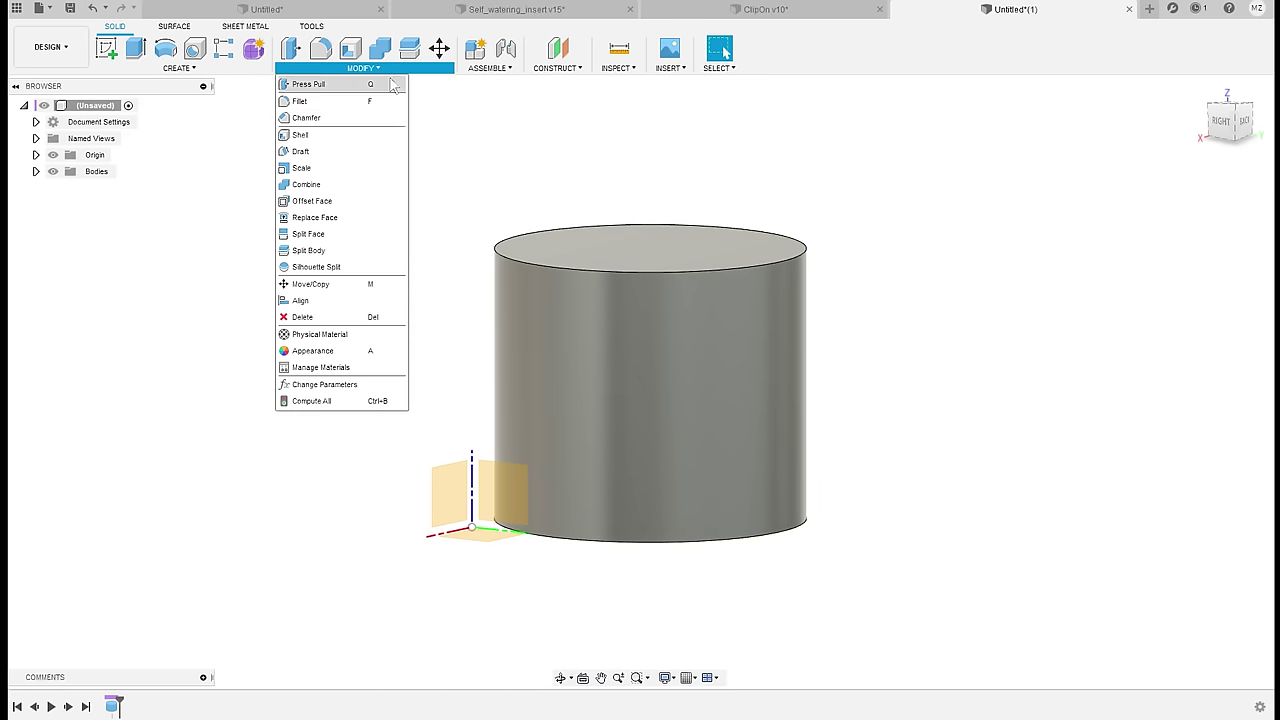
pyautogui.click(372, 118)
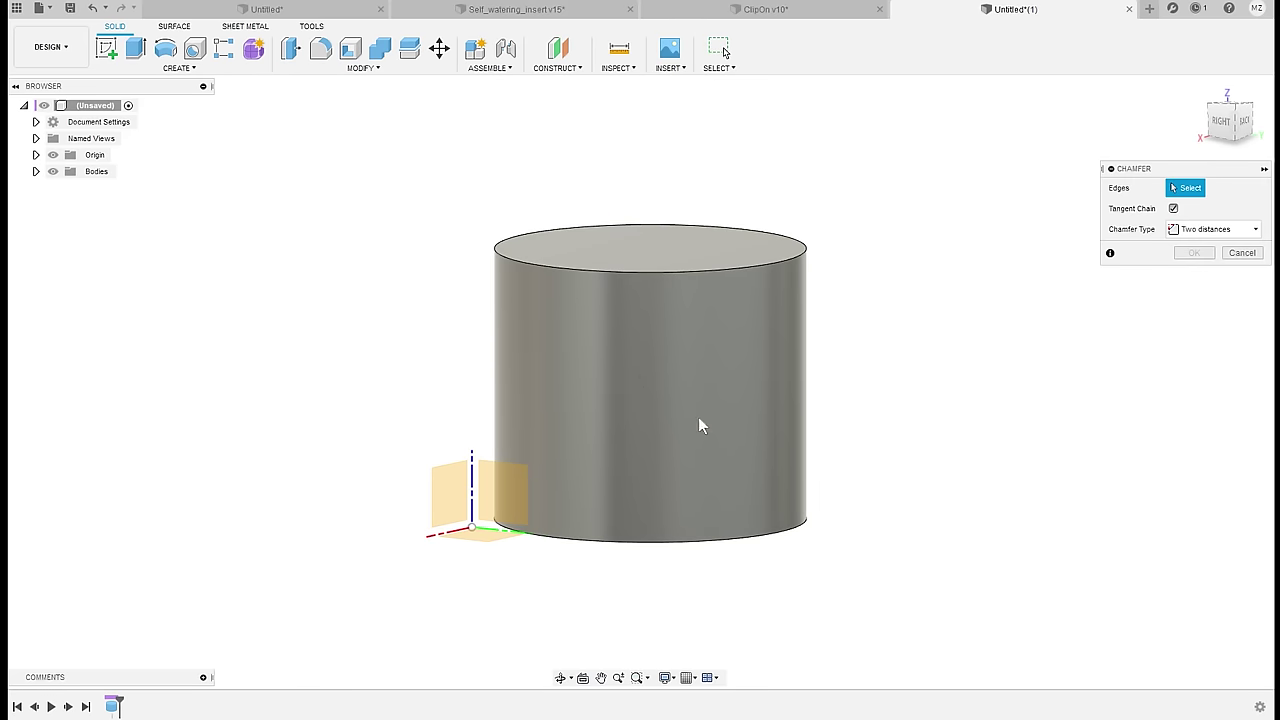
pyautogui.click(786, 536)
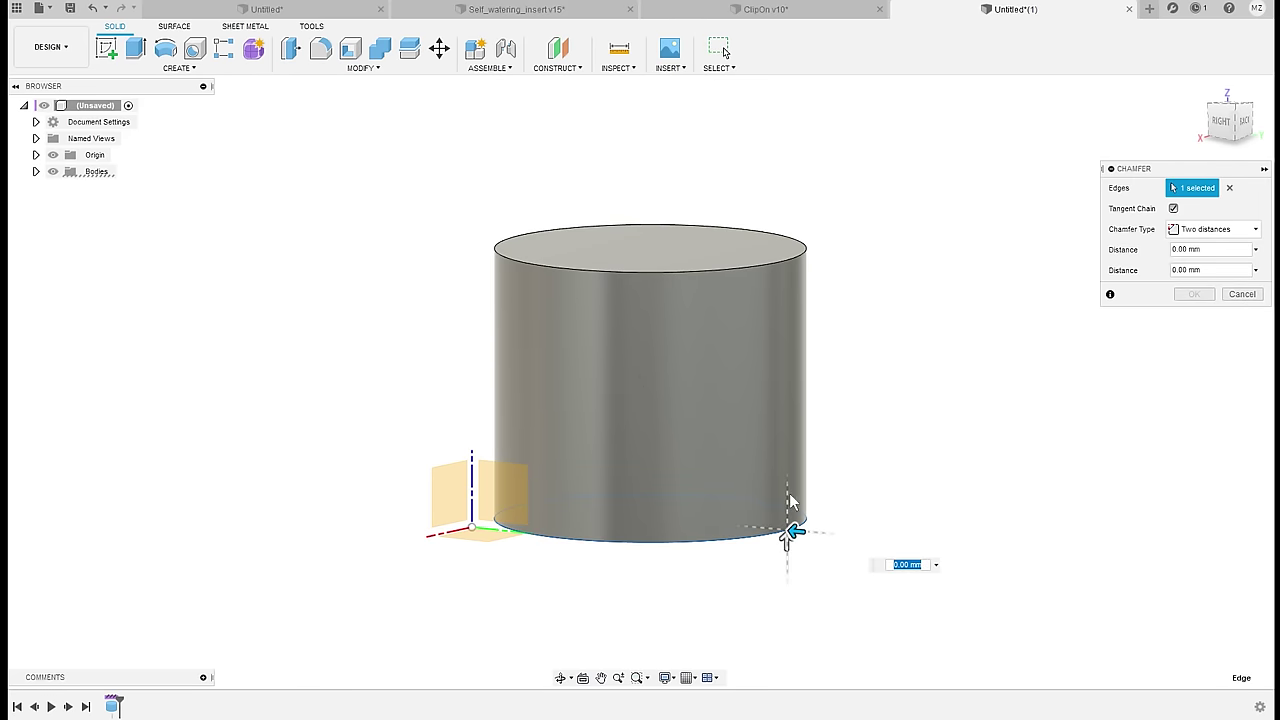
pyautogui.click(1215, 229)
pyautogui.click(1210, 249)
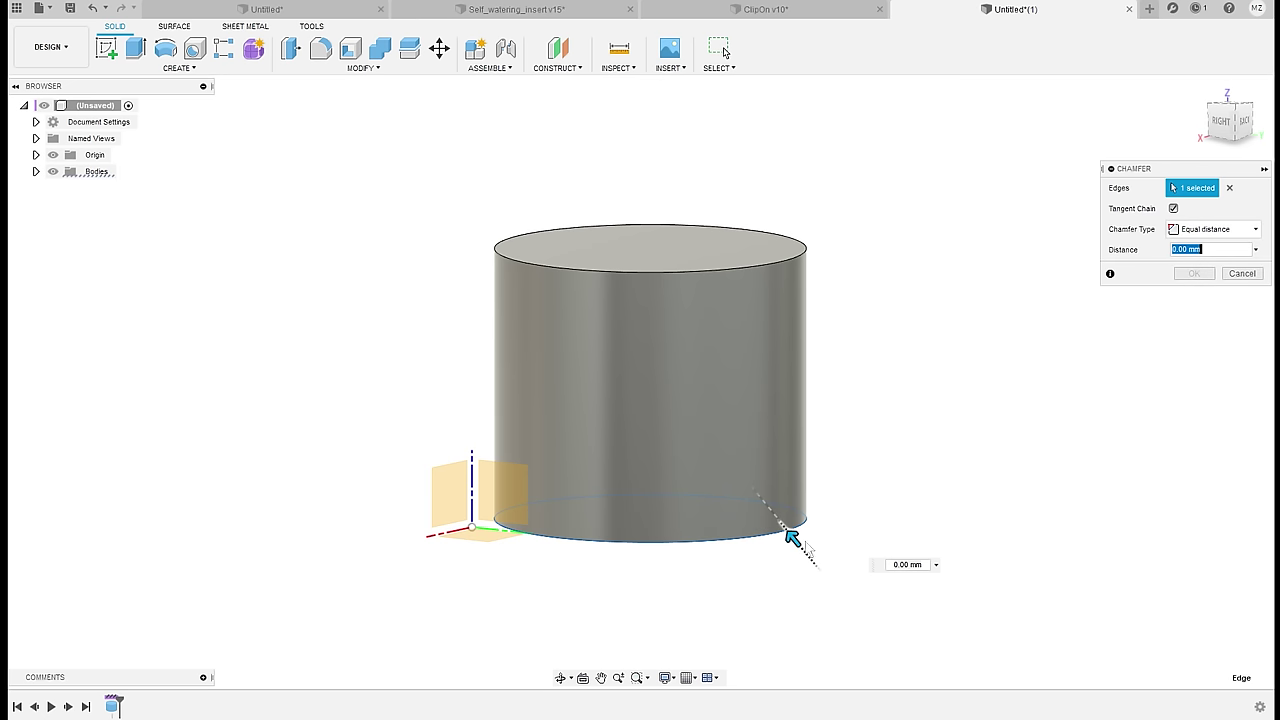
pyautogui.click(1215, 229)
pyautogui.click(1212, 263)
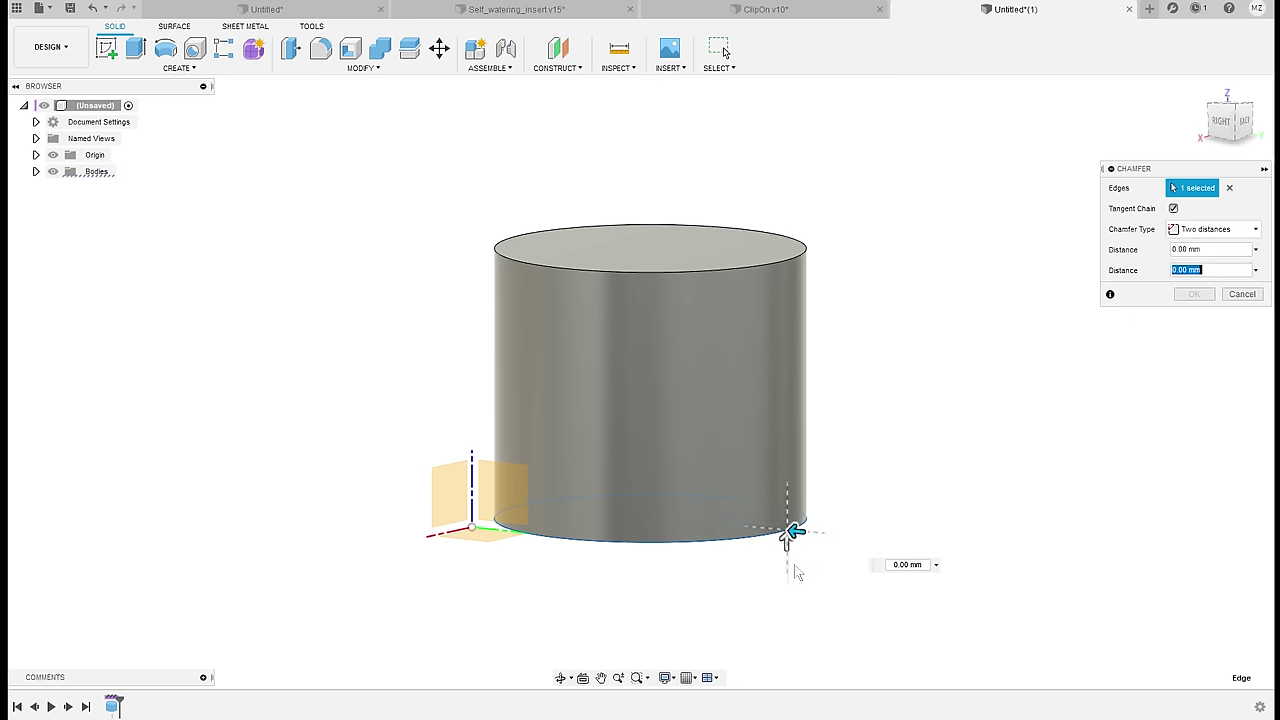
pyautogui.click(920, 566)
pyautogui.write('he')
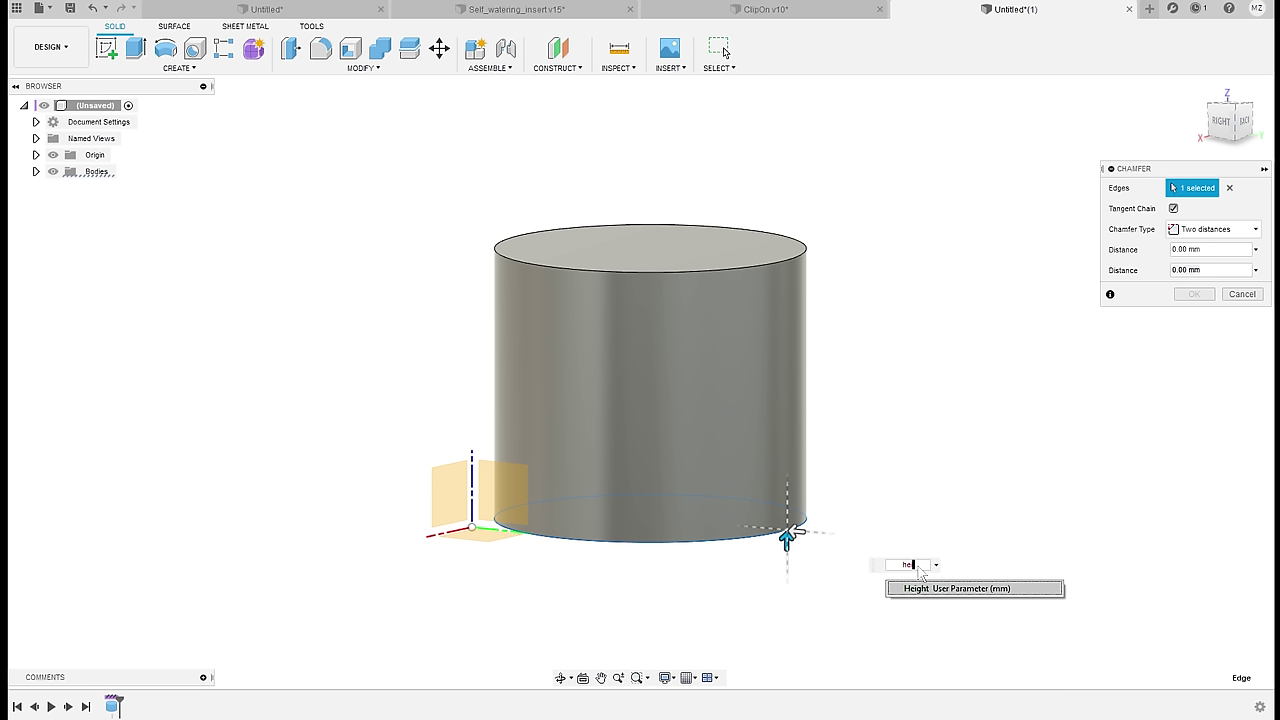
pyautogui.press('Return')
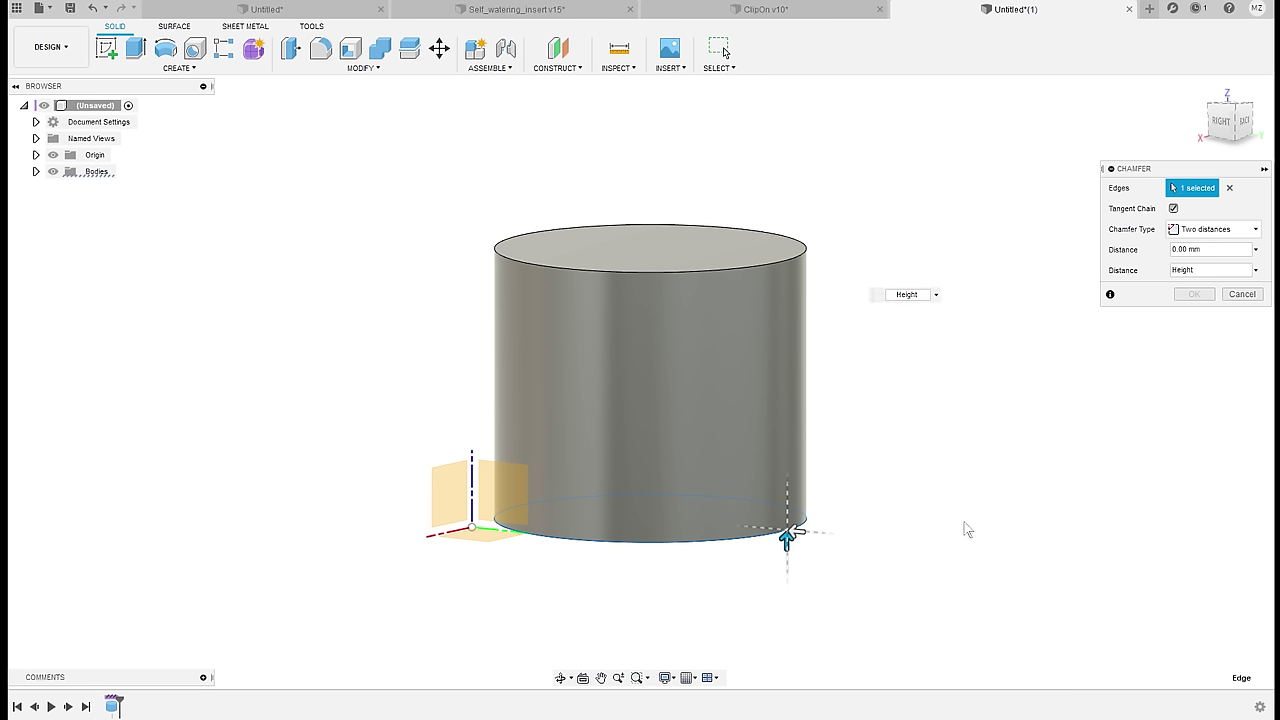
pyautogui.press('Tab')
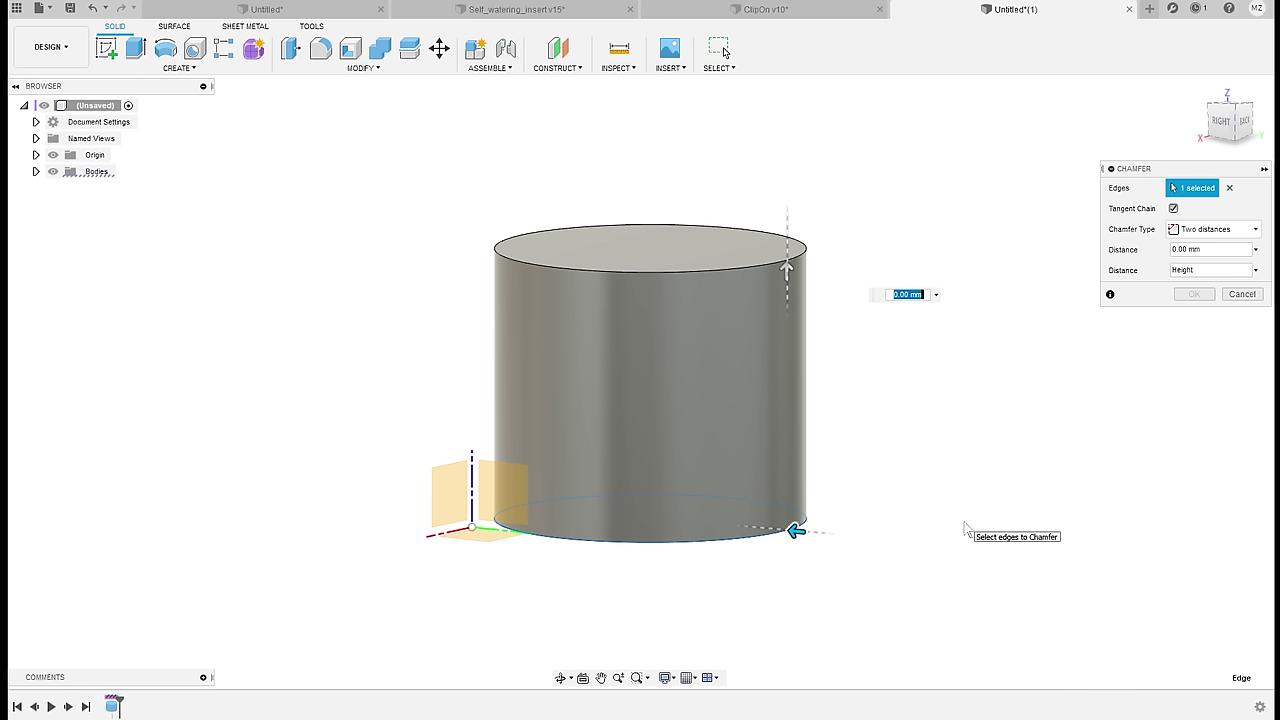
# Set the chamfer's horizontal distance to (Upper_diameter - Bottom_diameter) / 2 and apply the chamfer
pyautogui.write('Up')
pyautogui.press('Return')
pyautogui.write('- ')
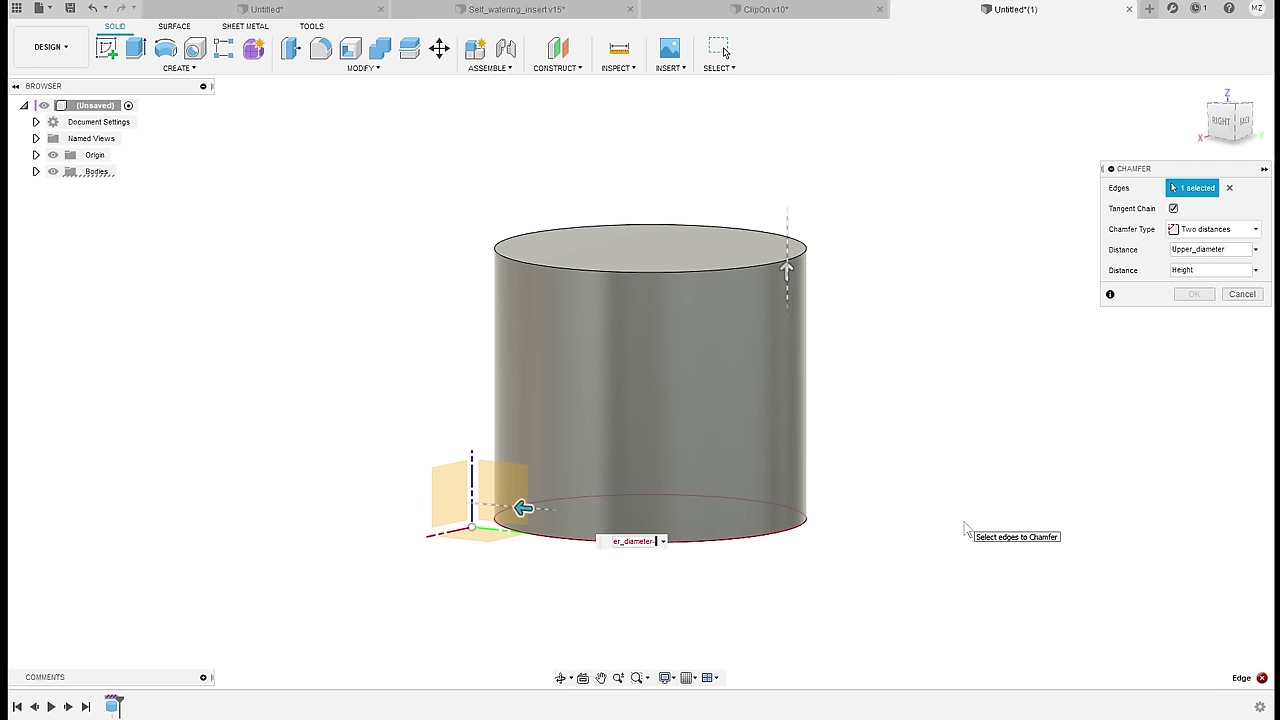
pyautogui.write('Bo')
pyautogui.press('Return')
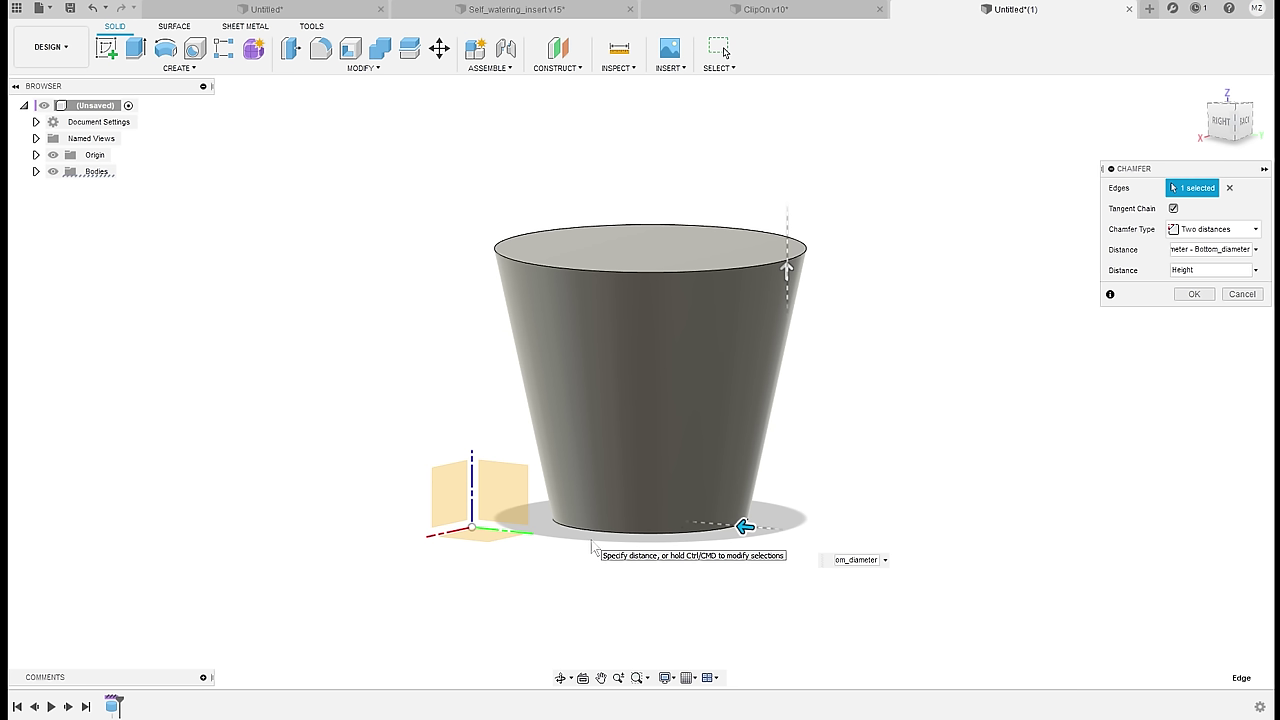
pyautogui.press('Home')
pyautogui.press('End')
pyautogui.write(') / 2')
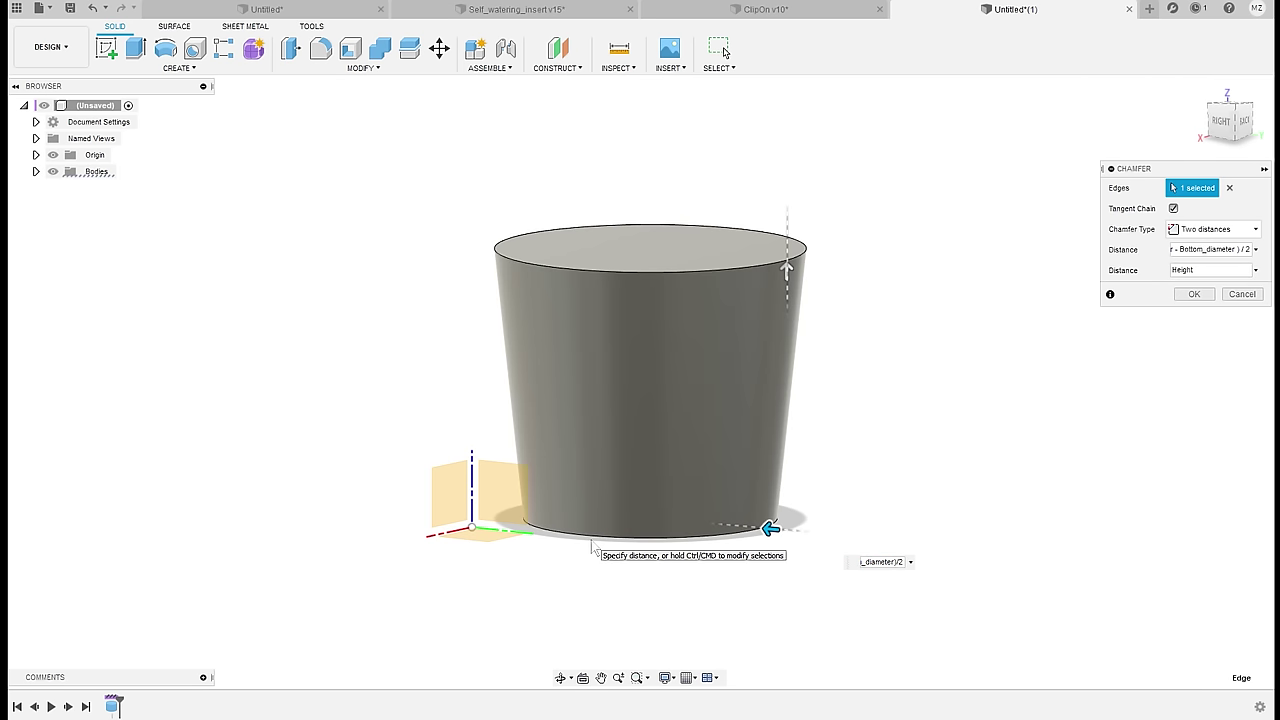
pyautogui.press('Return')
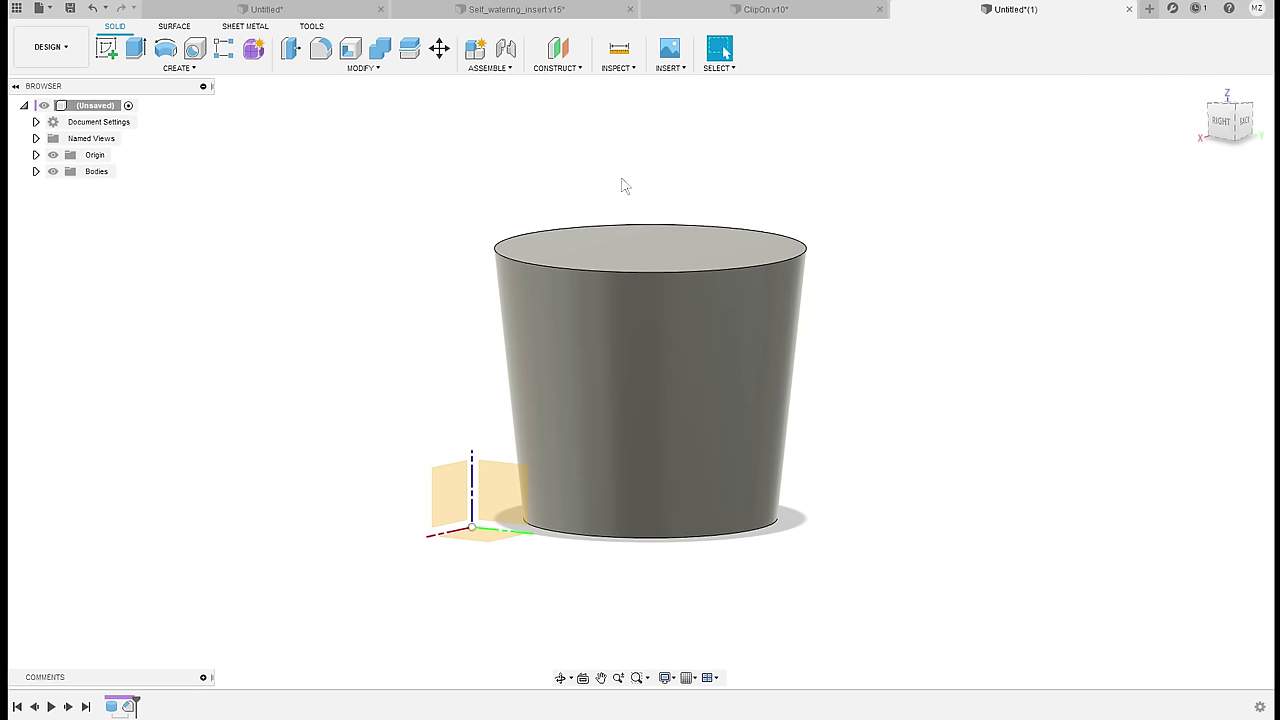
# Open the parameter list clear of the tapered body and set the Height parameter to 150 mm
pyautogui.keyDown('shift'); pyautogui.moveTo(843, 237); pyautogui.dragTo(711, 209, button='middle'); pyautogui.keyUp('shift')
pyautogui.click(363, 67)
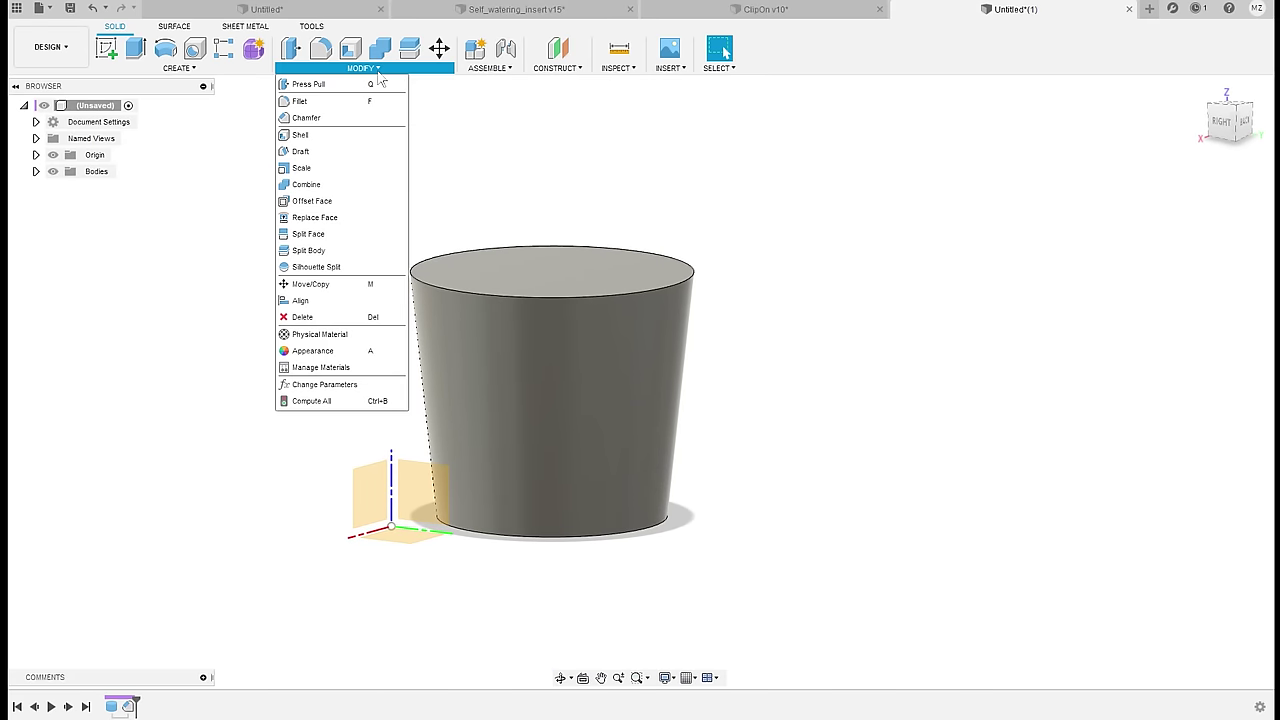
pyautogui.click(330, 385)
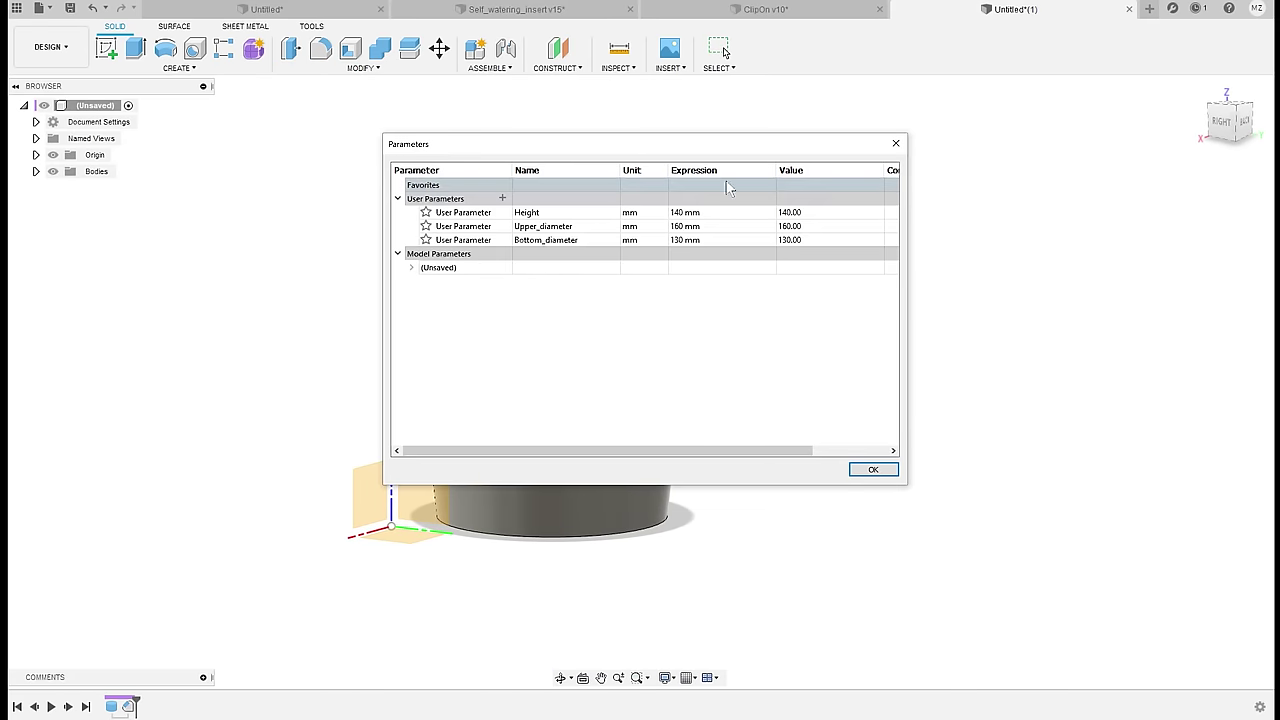
pyautogui.moveTo(507, 148); pyautogui.dragTo(794, 176)
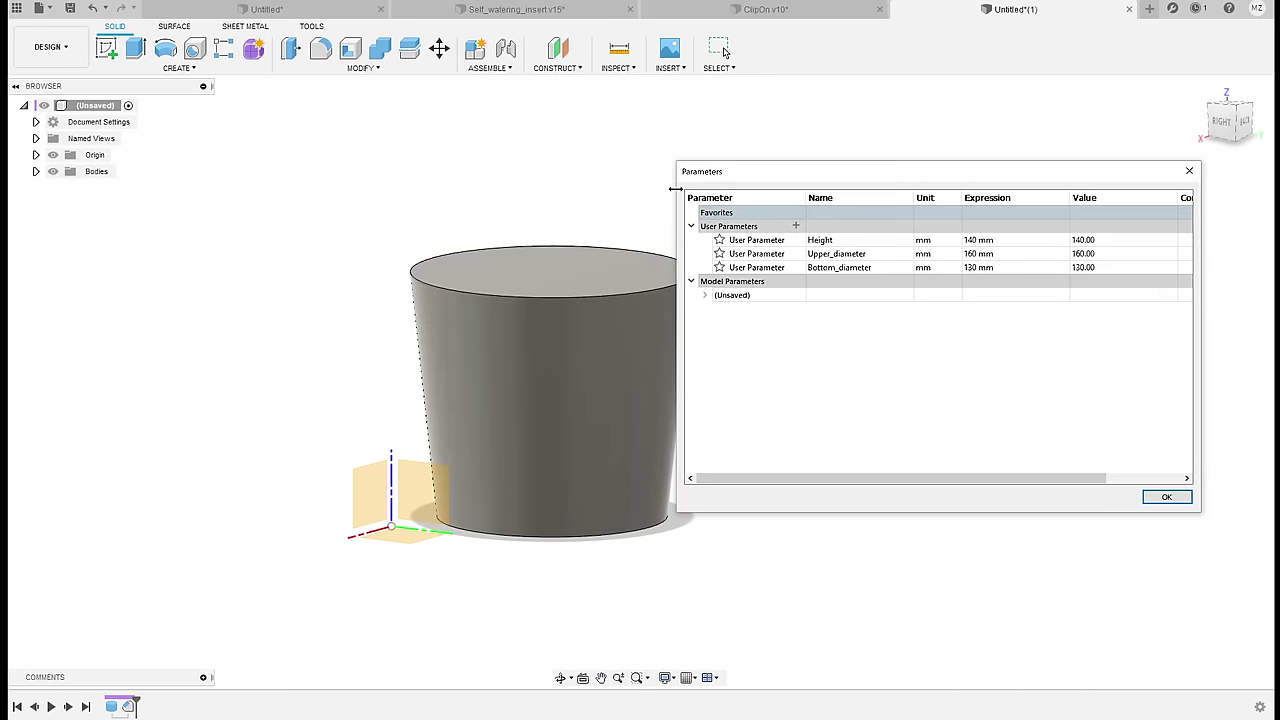
pyautogui.moveTo(670, 190); pyautogui.dragTo(765, 192)
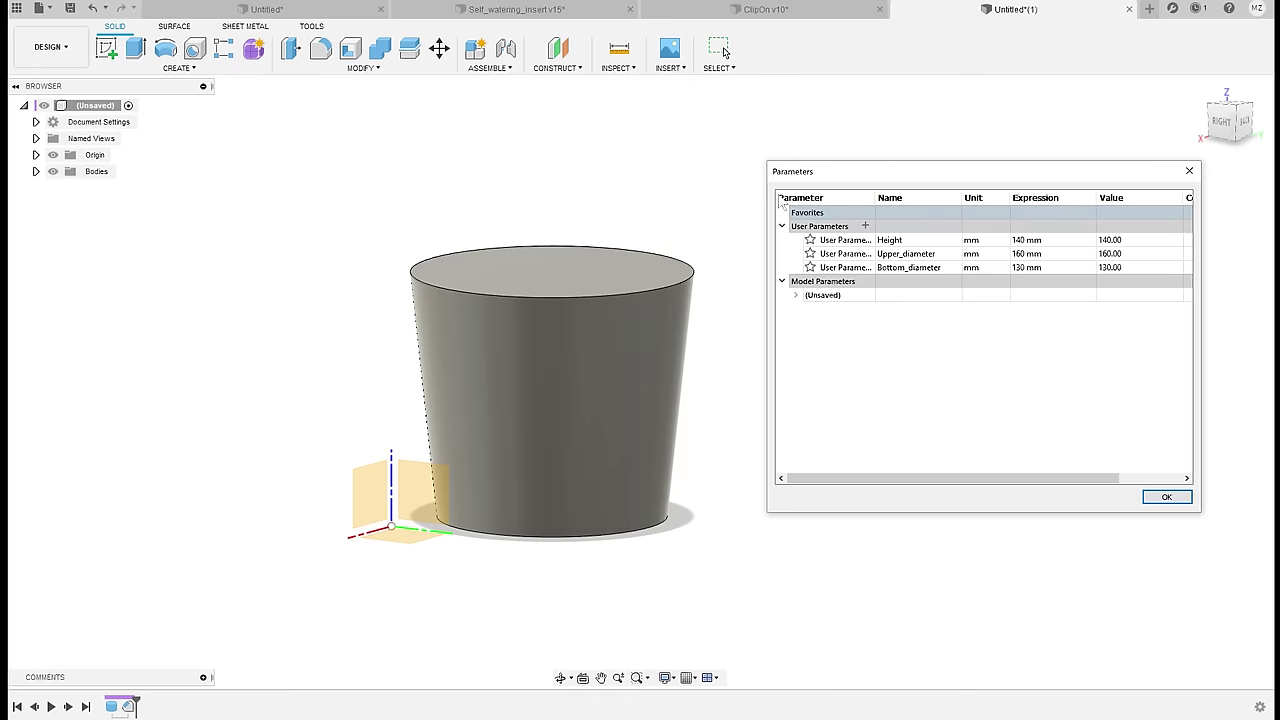
pyautogui.click(1048, 241)
pyautogui.click(1040, 240)
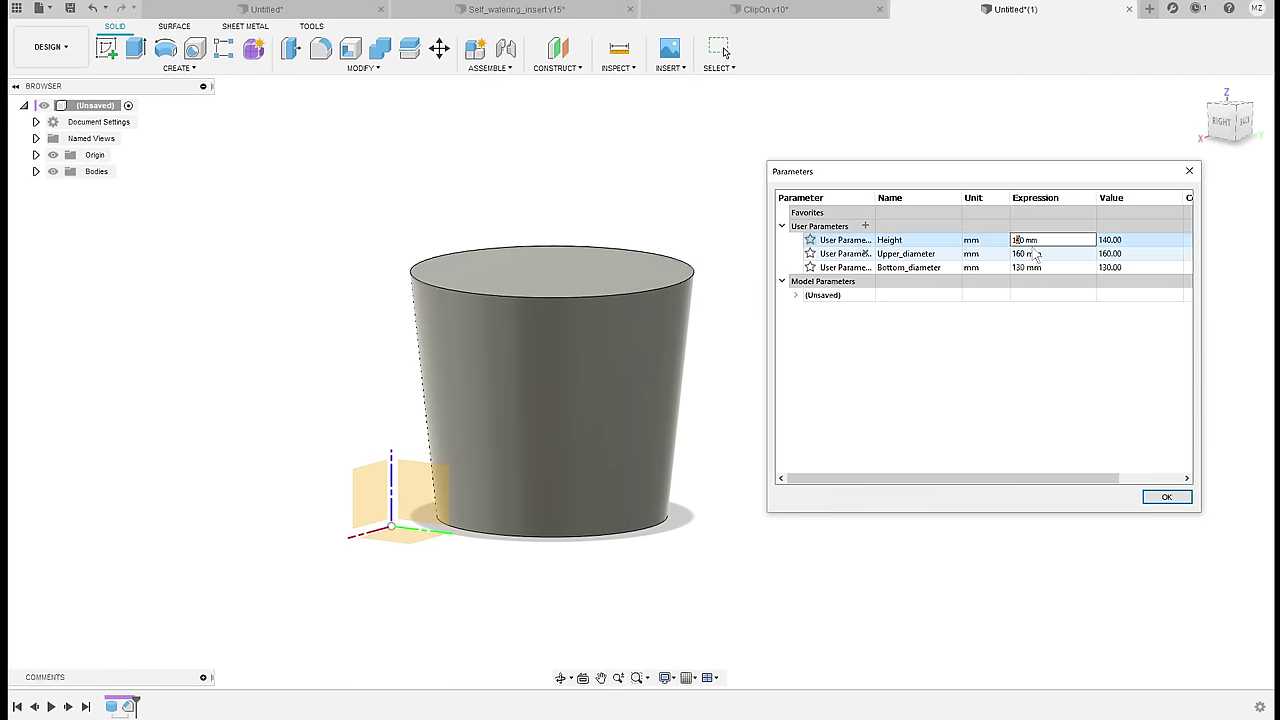
# Set the Upper_diameter parameter to 170 mm and Bottom_diameter to 110 mm
pyautogui.click(1035, 254)
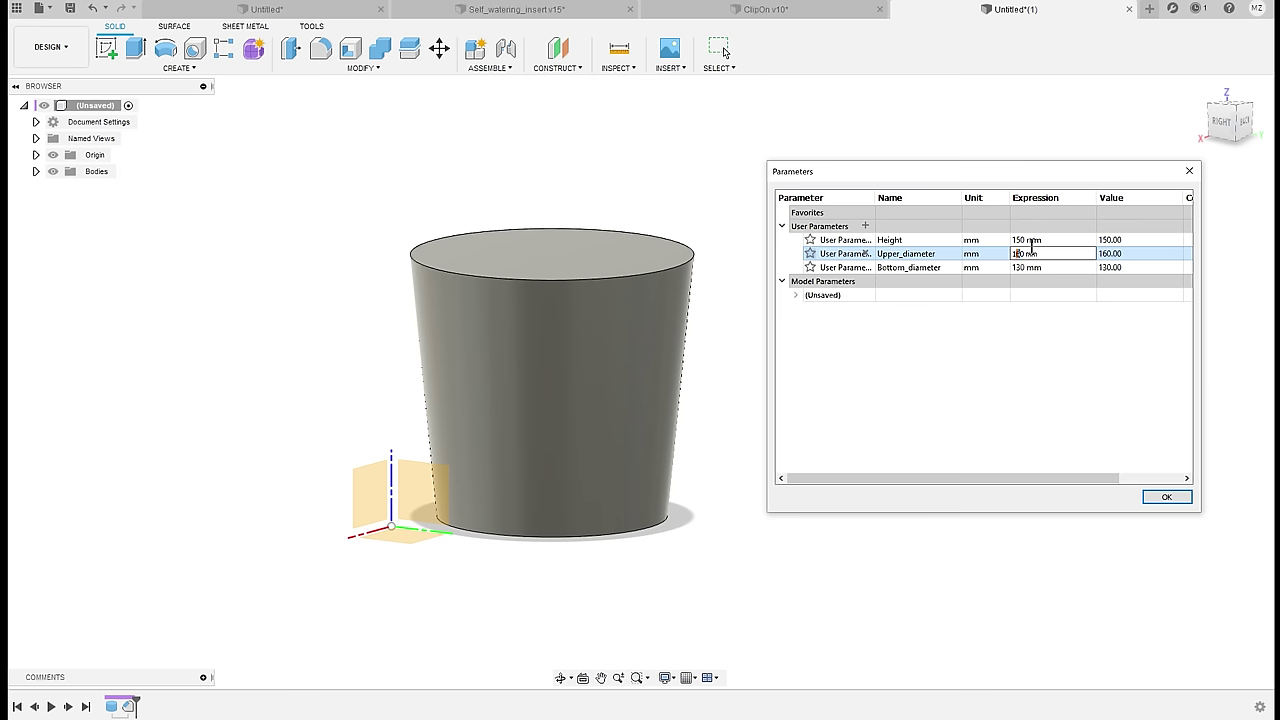
pyautogui.press('Return')
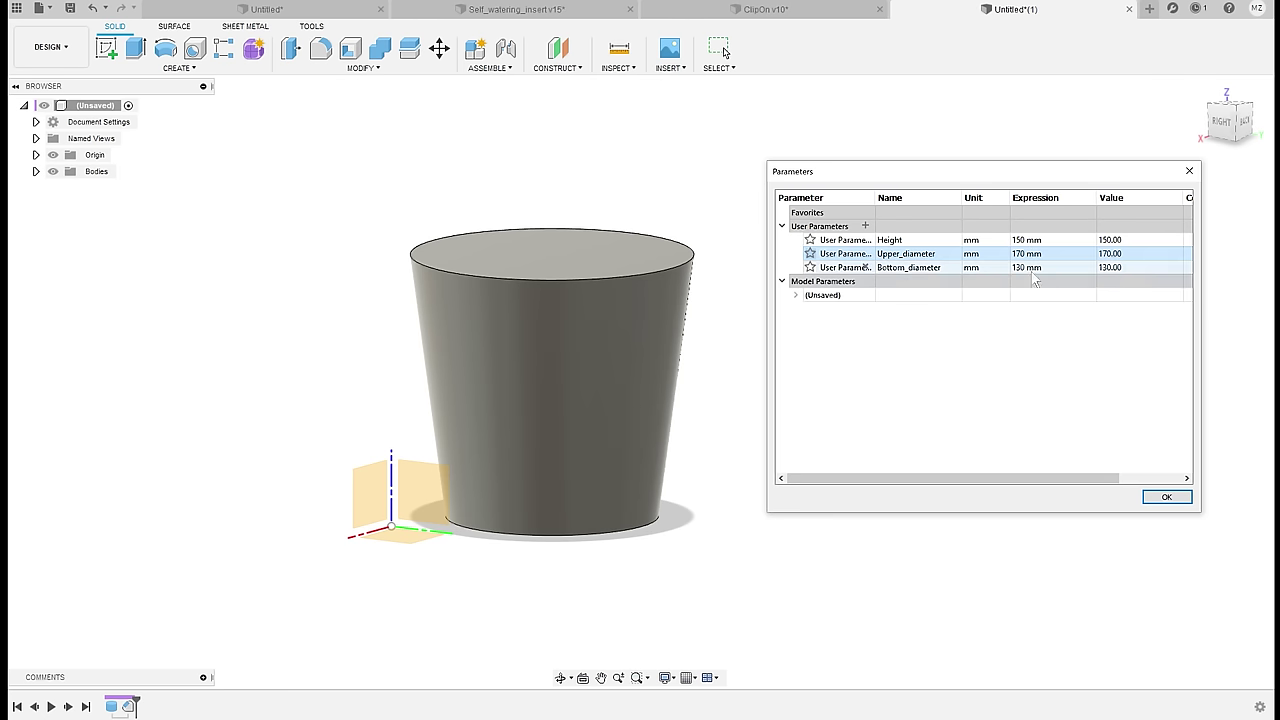
pyautogui.click(1017, 268)
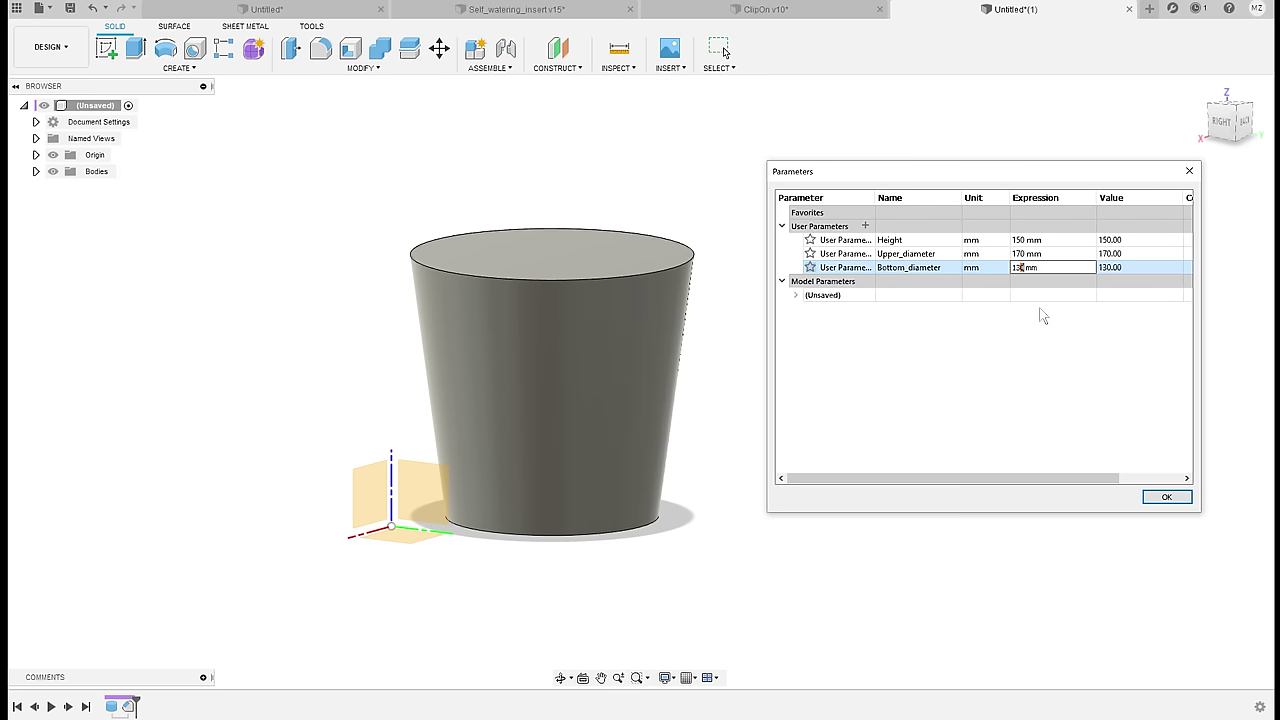
pyautogui.press('BackSpace')
pyautogui.write('1')
pyautogui.press('Return')
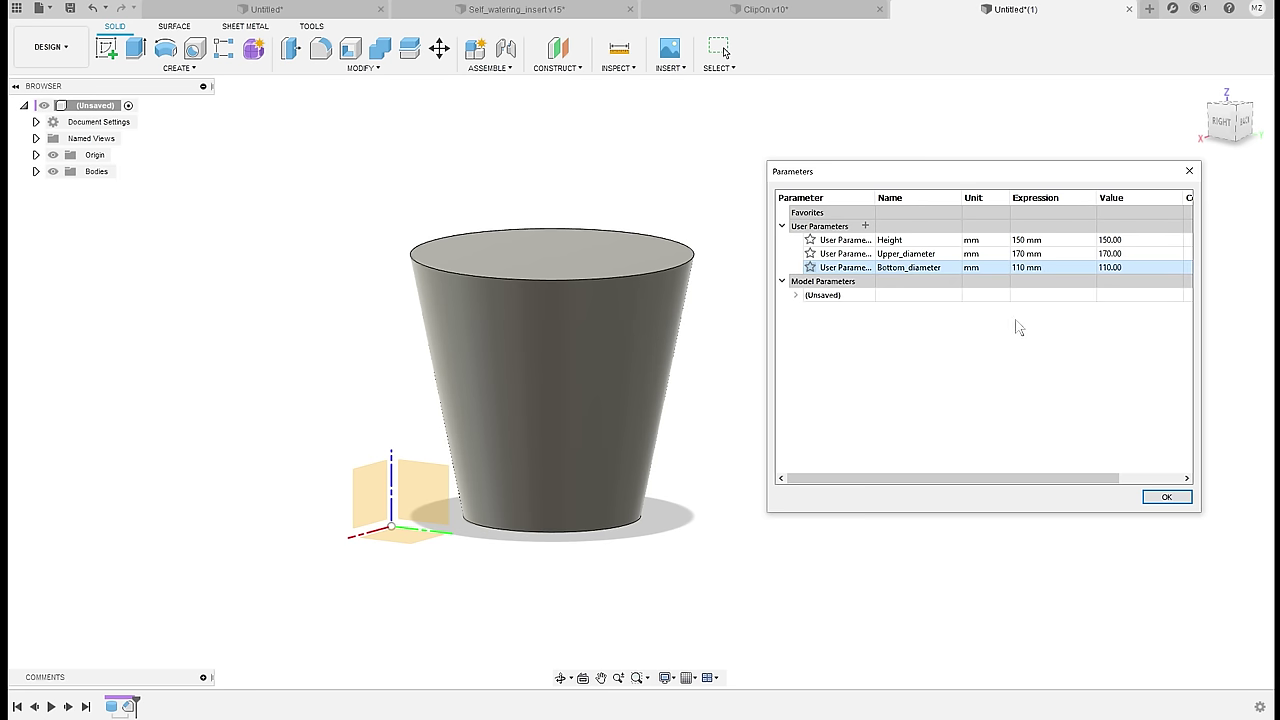
# Add a user parameter named Wall_thickness with the value 2 mm and close the parameter list
pyautogui.click(865, 226)
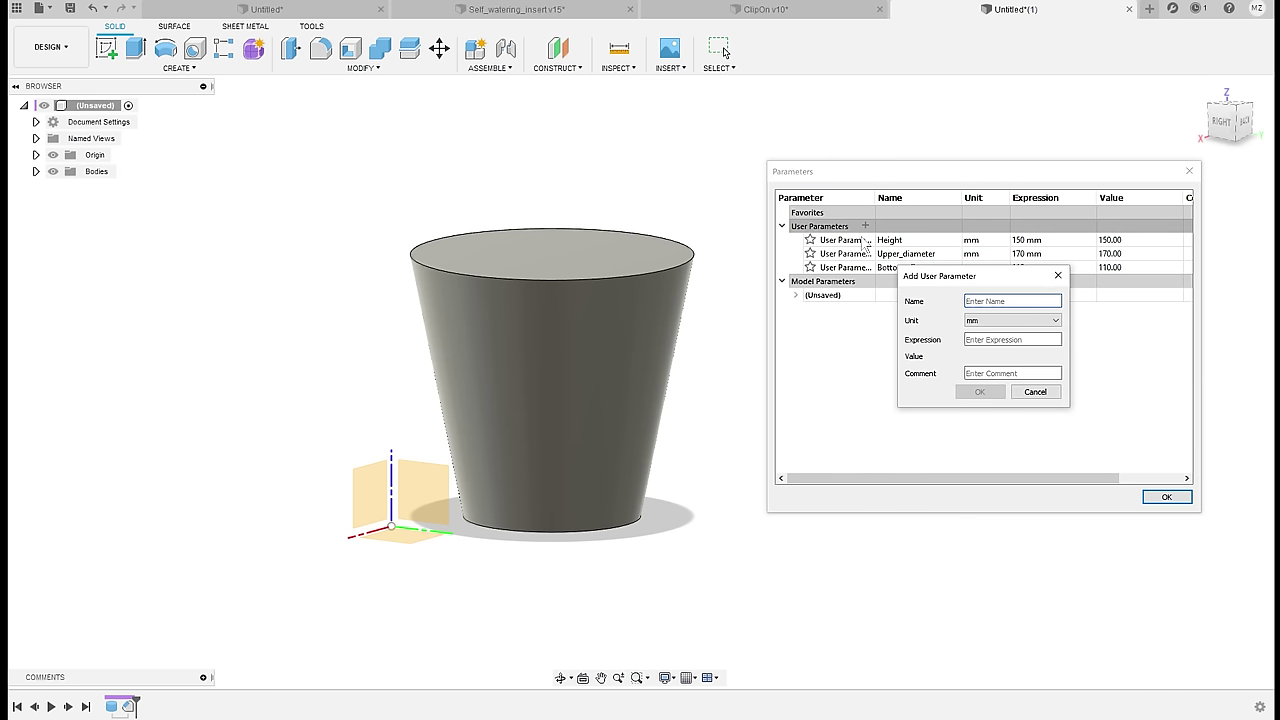
pyautogui.write('Wall_thickness')
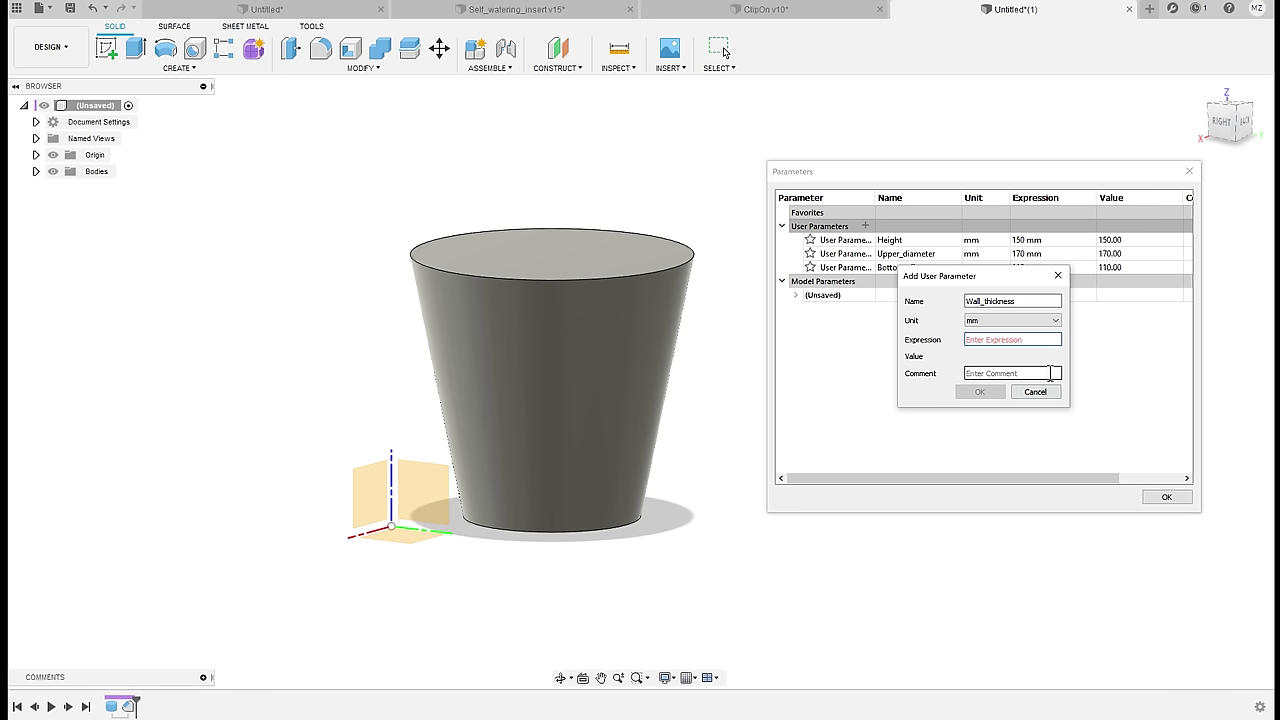
pyautogui.write('2')
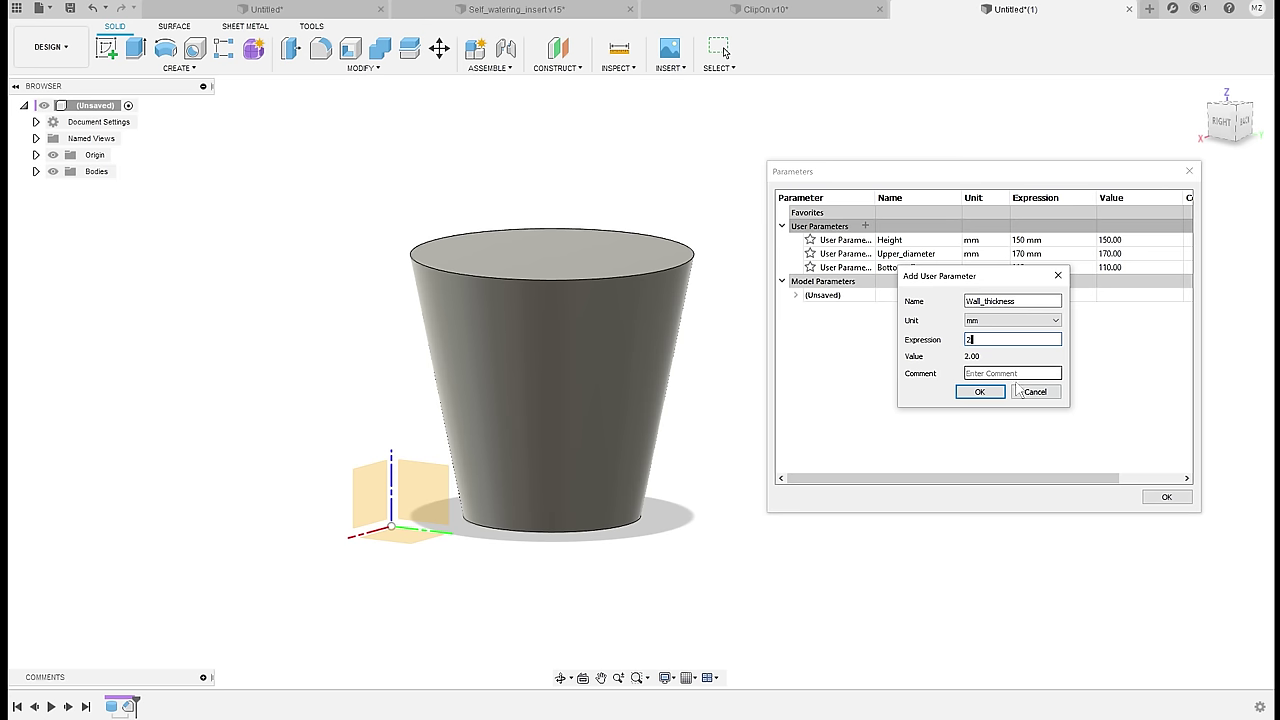
pyautogui.click(980, 391)
pyautogui.click(1163, 496)
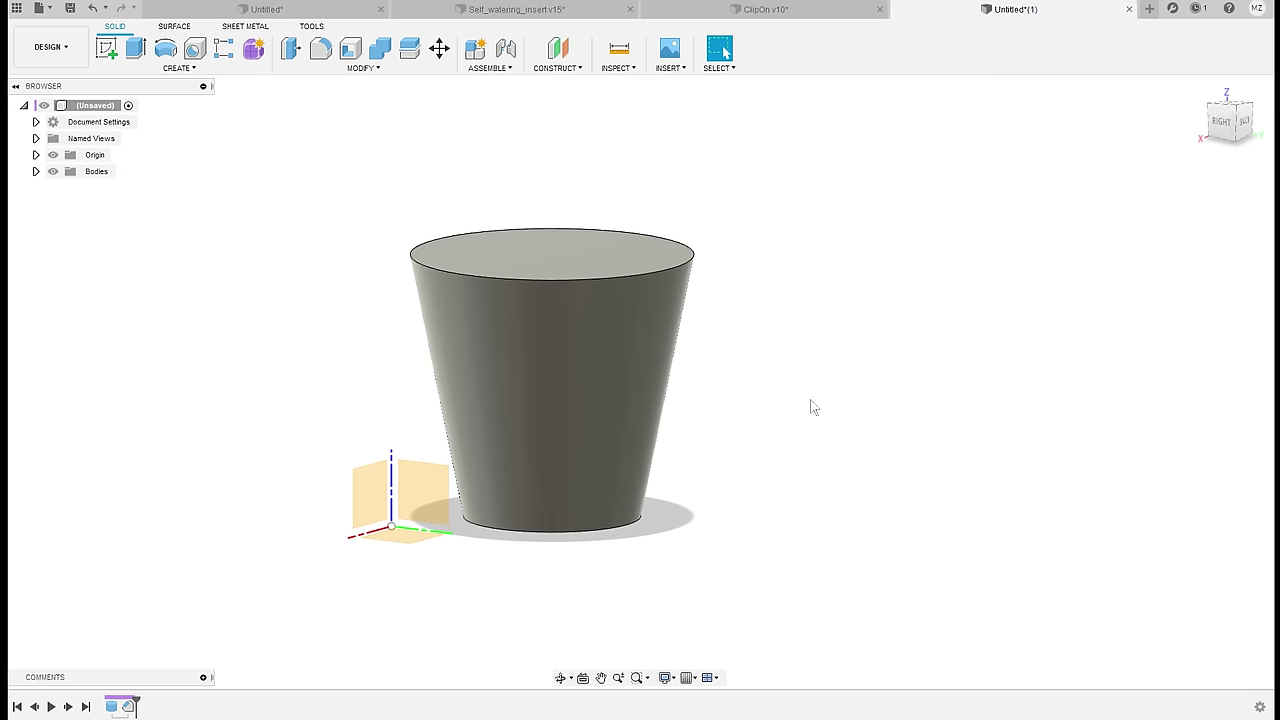
# Shell the tapered body open at its top face with an inside thickness of Wall_thickness
pyautogui.click(351, 50)
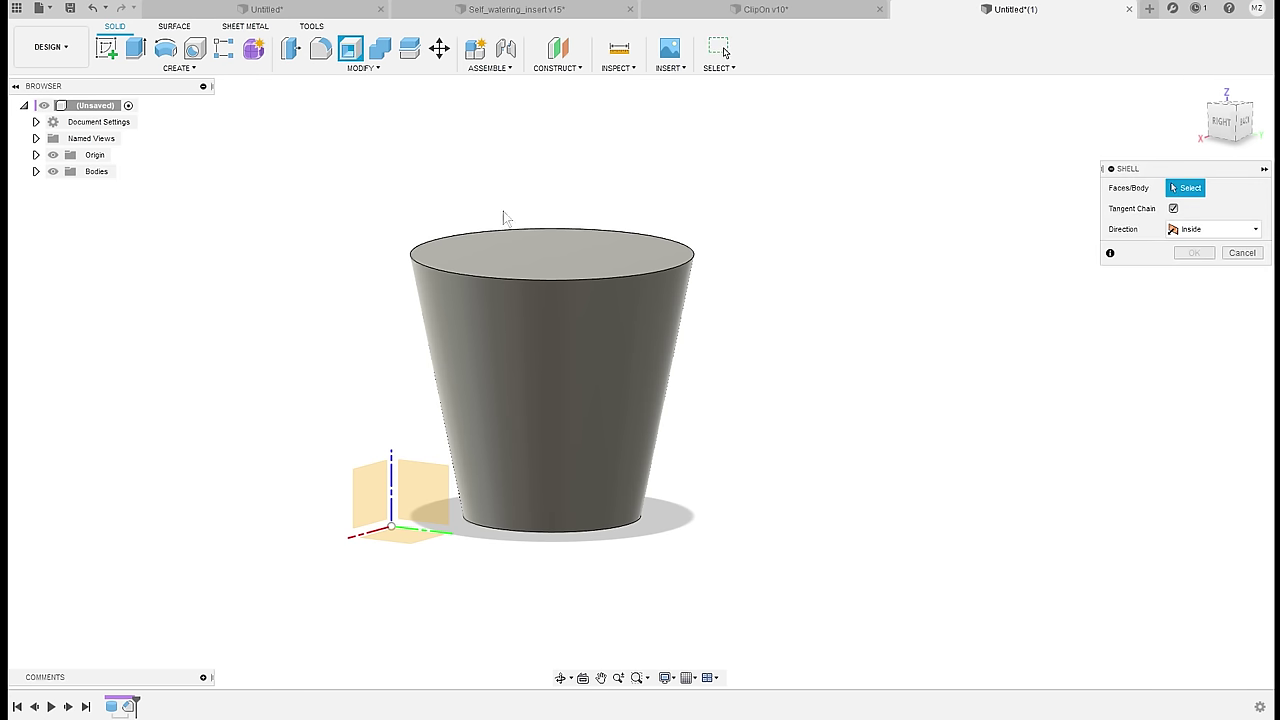
pyautogui.click(575, 266)
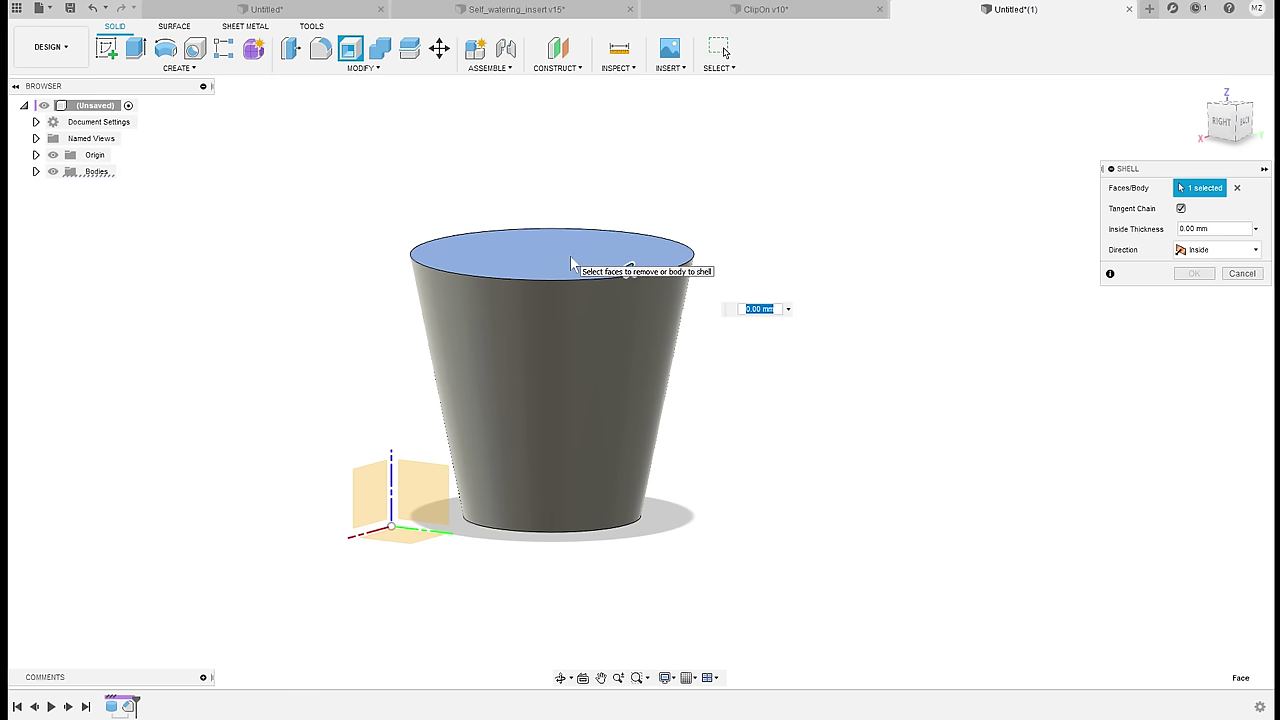
pyautogui.write('Wall_thickness')
pyautogui.press('Return')
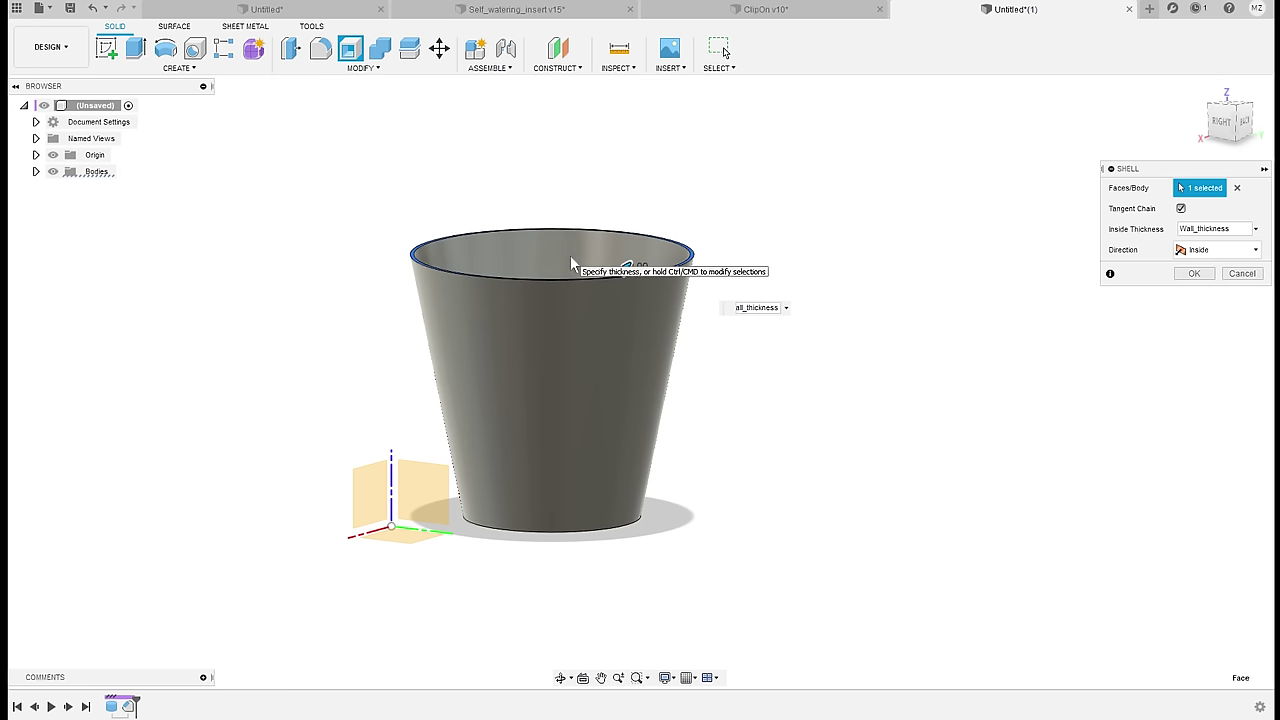
pyautogui.click(1198, 274)
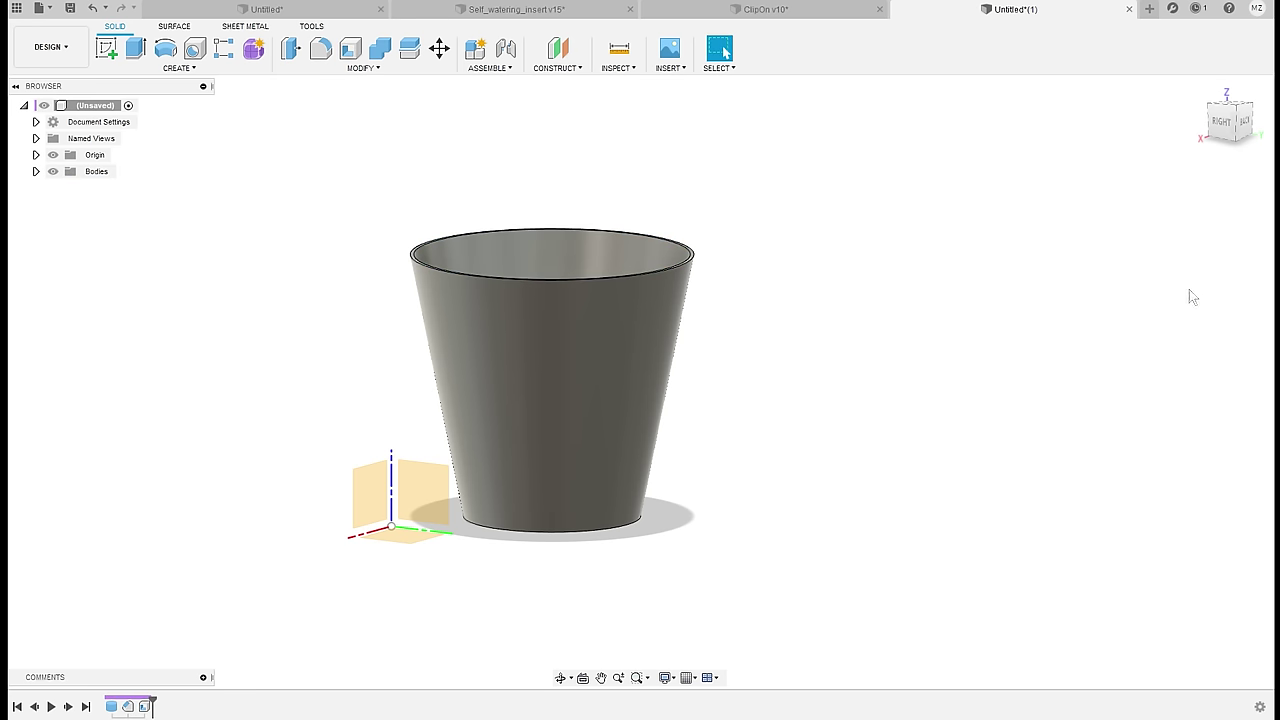
pyautogui.keyDown('shift'); pyautogui.moveTo(720, 171); pyautogui.dragTo(680, 226, button='middle'); pyautogui.keyUp('shift')
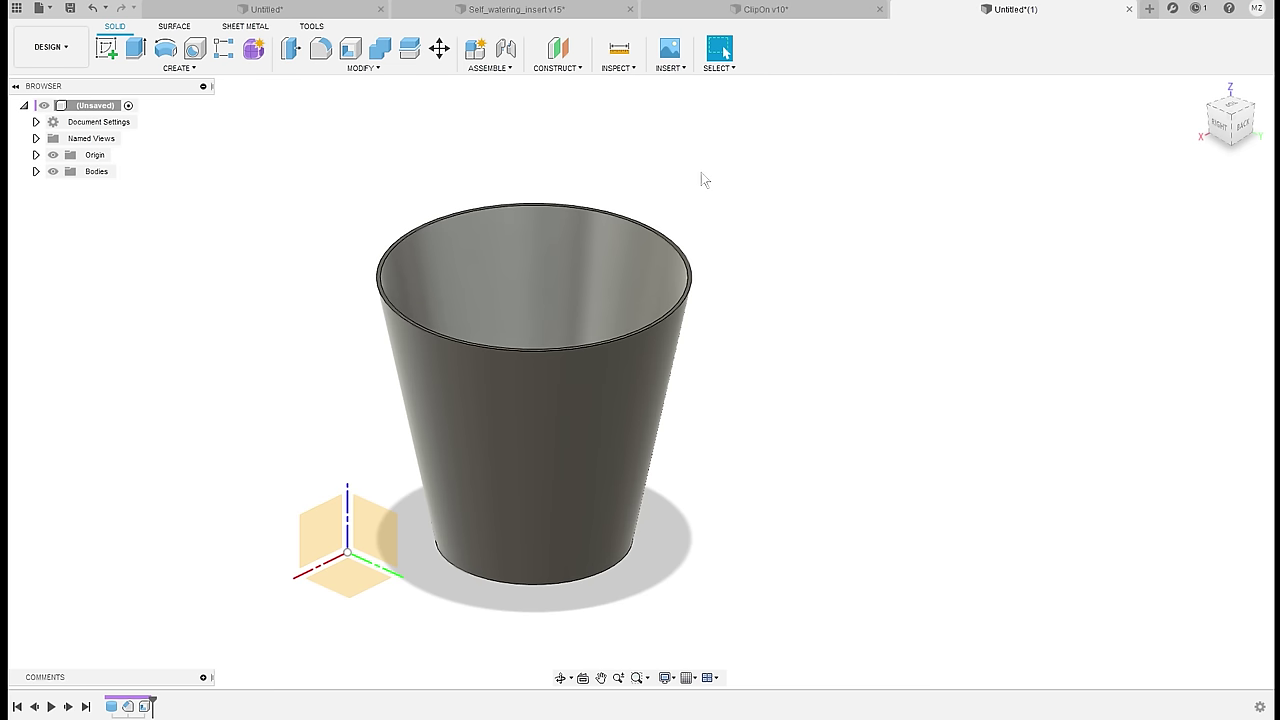
pyautogui.keyDown('shift'); pyautogui.moveTo(713, 182); pyautogui.dragTo(700, 154, button='middle'); pyautogui.keyUp('shift')
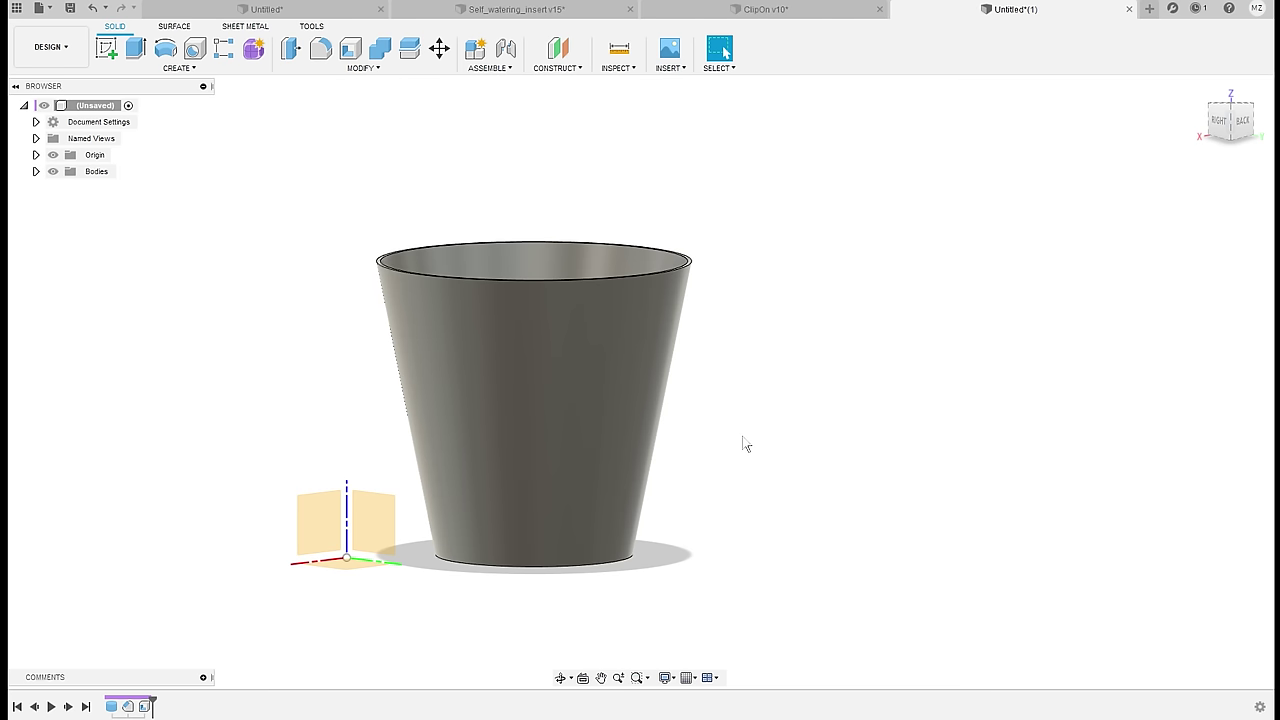
# Review the tapered pot's user parameters, close the parameter list and view the pot from above
pyautogui.click(363, 67)
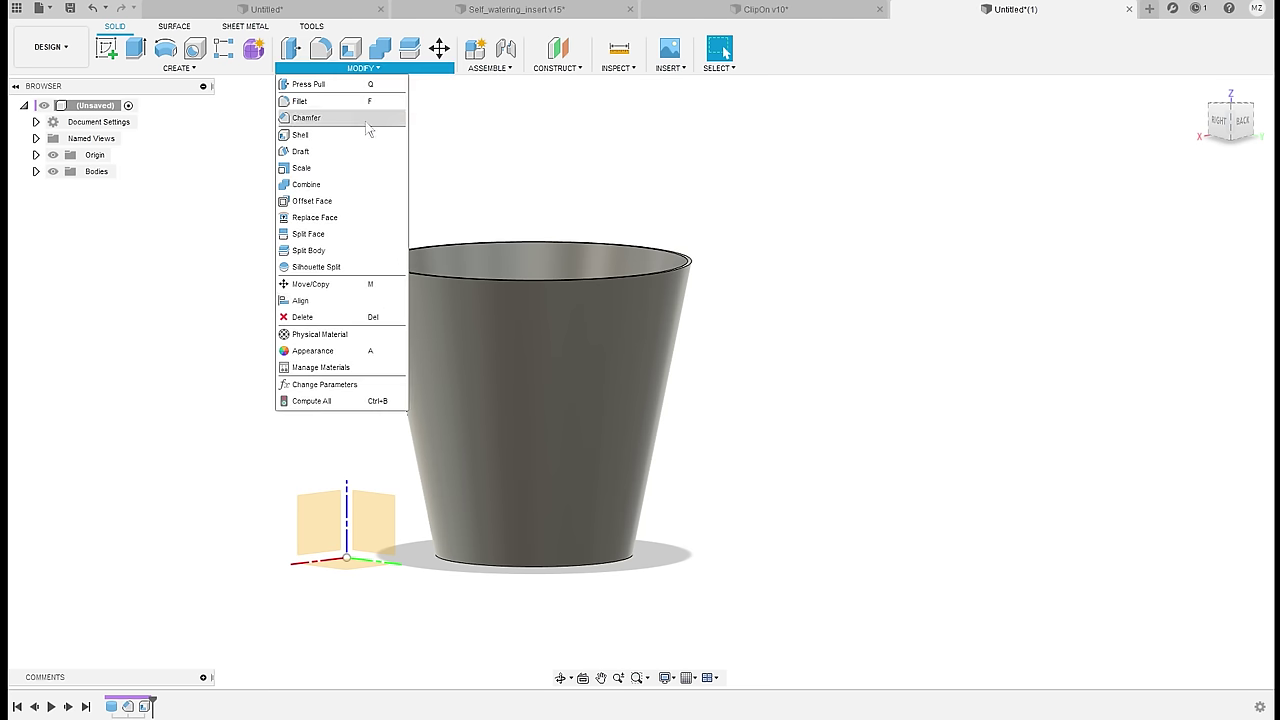
pyautogui.click(353, 387)
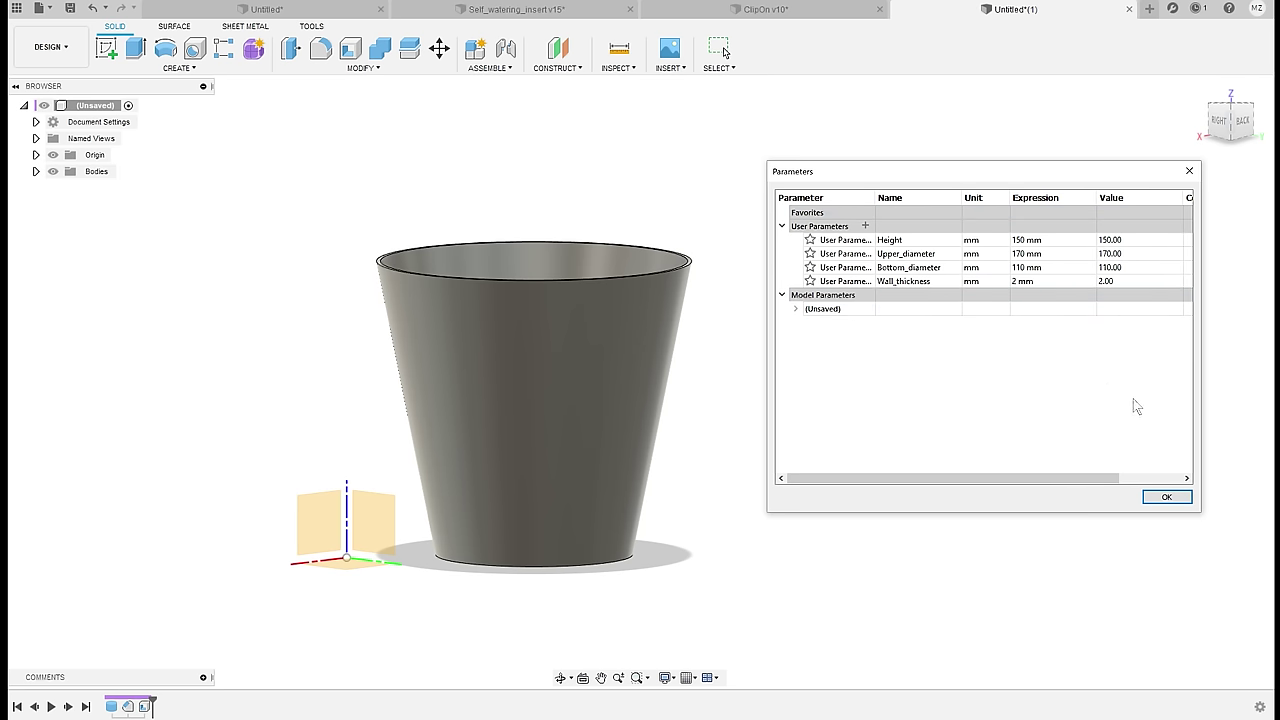
pyautogui.click(1189, 171)
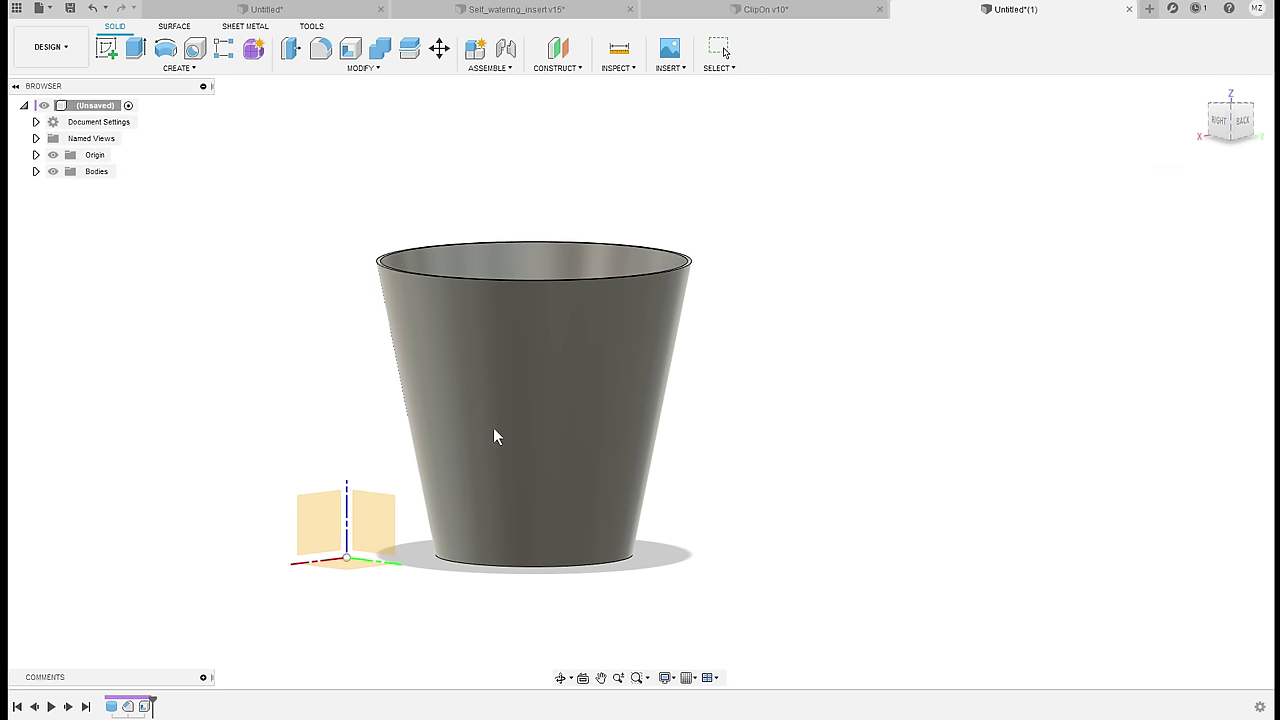
pyautogui.keyDown('shift'); pyautogui.moveTo(645, 191); pyautogui.dragTo(625, 235, button='middle'); pyautogui.keyUp('shift')
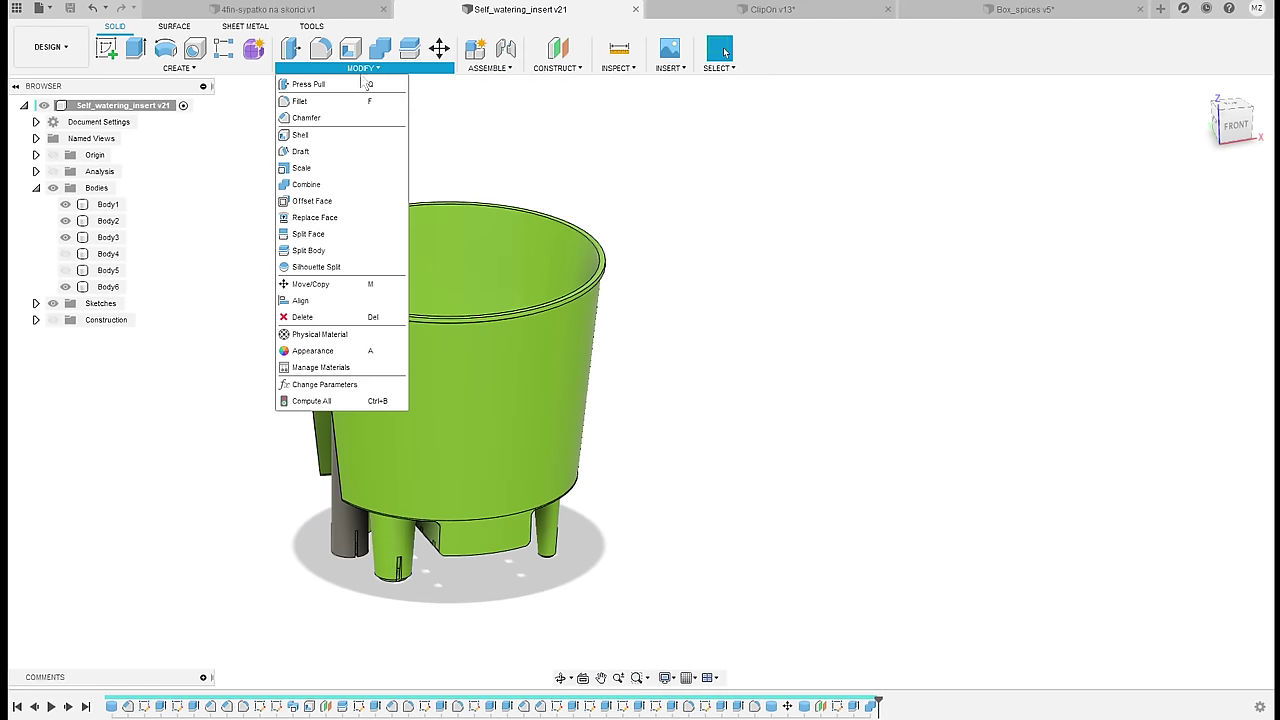
# Open the parameter list of the Self_watering_insert v21 design and set reservoir_height to 20 mm
pyautogui.click(370, 384)
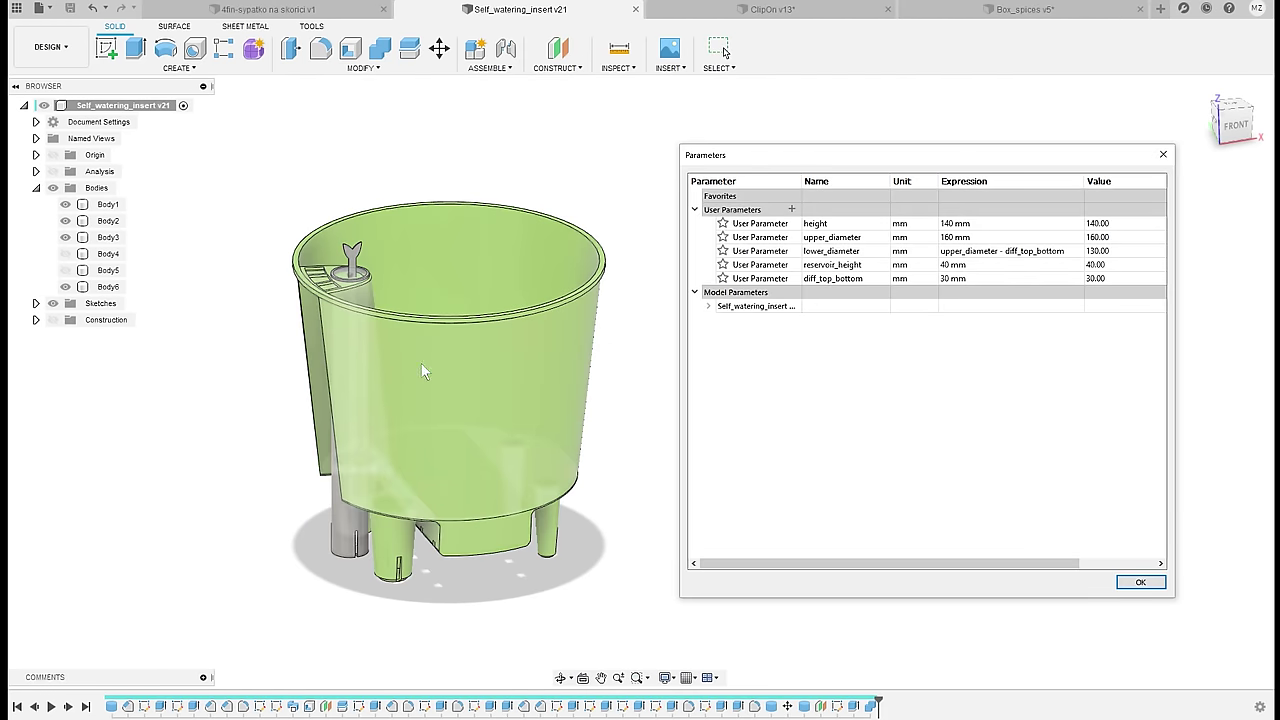
pyautogui.click(952, 264)
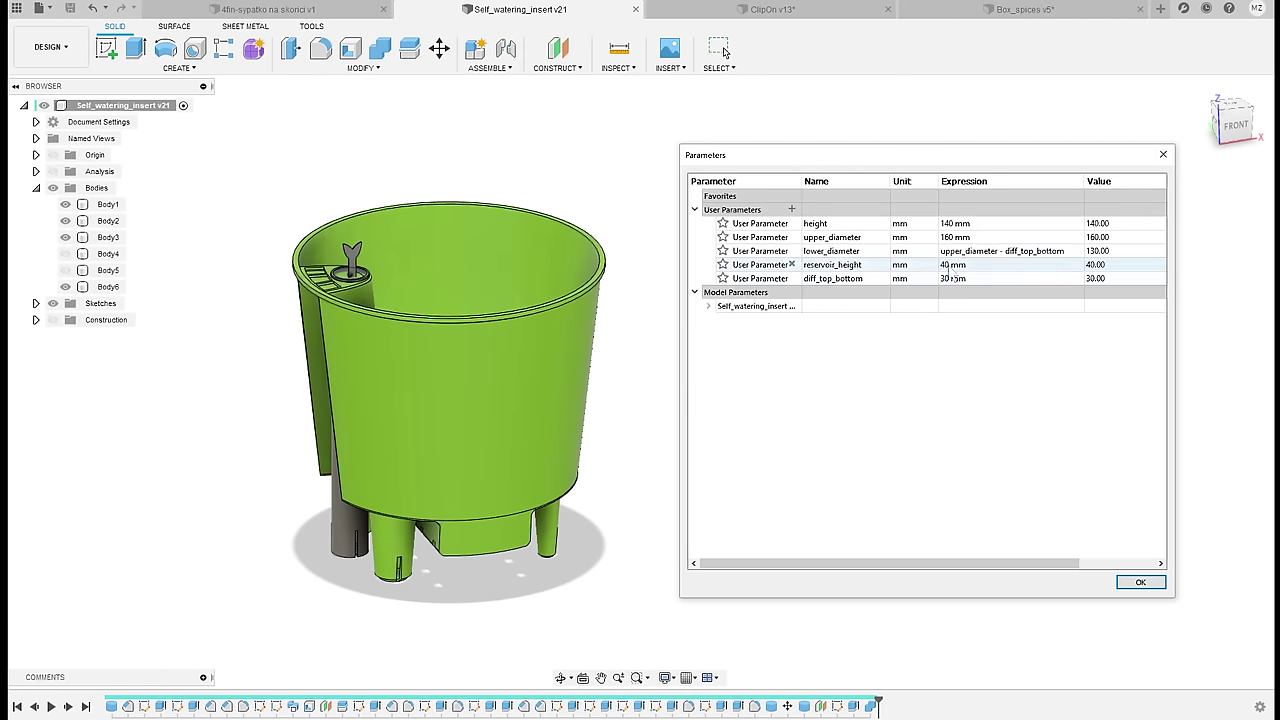
pyautogui.click(949, 264)
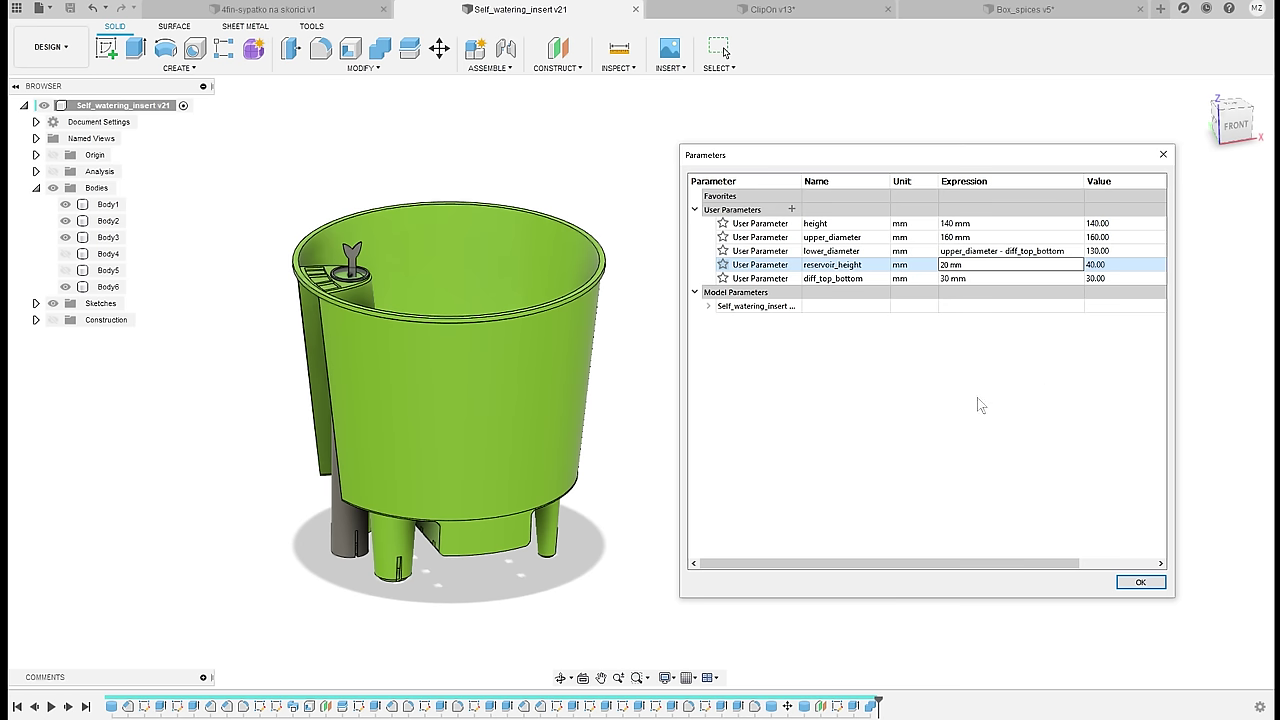
pyautogui.press('Tab')
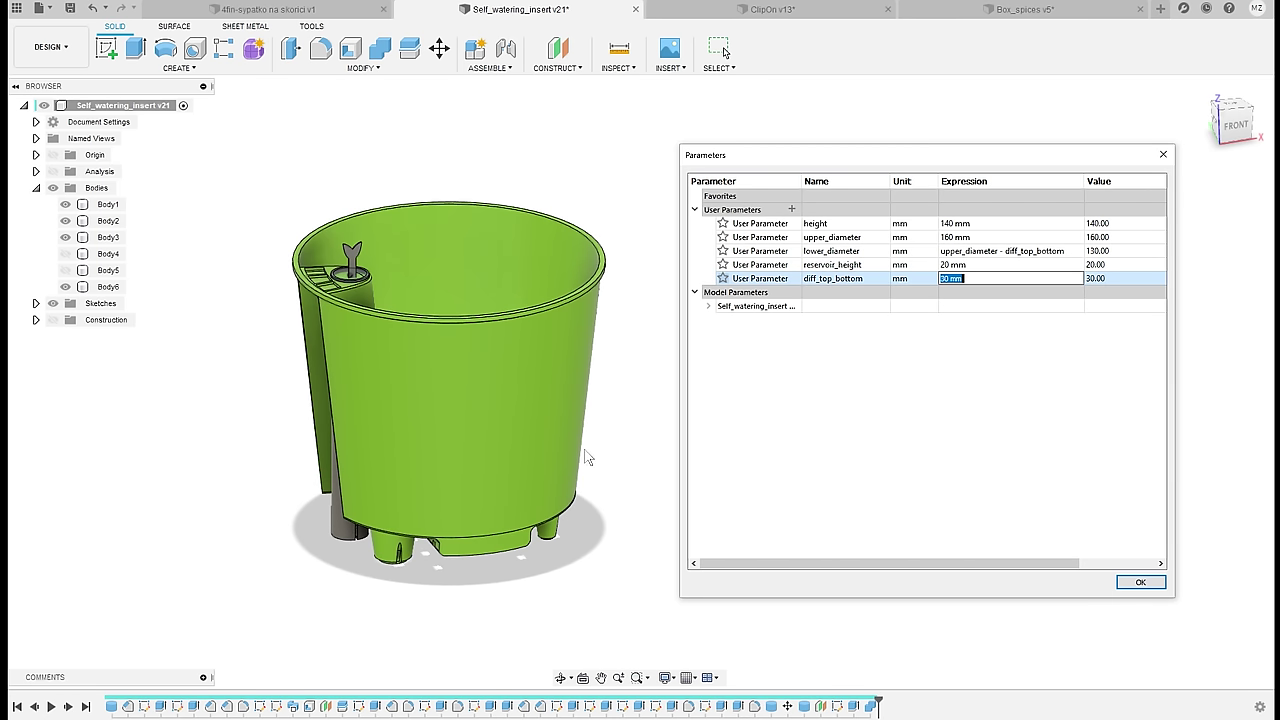
pyautogui.keyDown('shift'); pyautogui.moveTo(586, 457); pyautogui.dragTo(588, 428, button='middle'); pyautogui.keyUp('shift')
# Set the reservoir_height parameter of the self-watering insert to 60 mm
pyautogui.click(1014, 277)
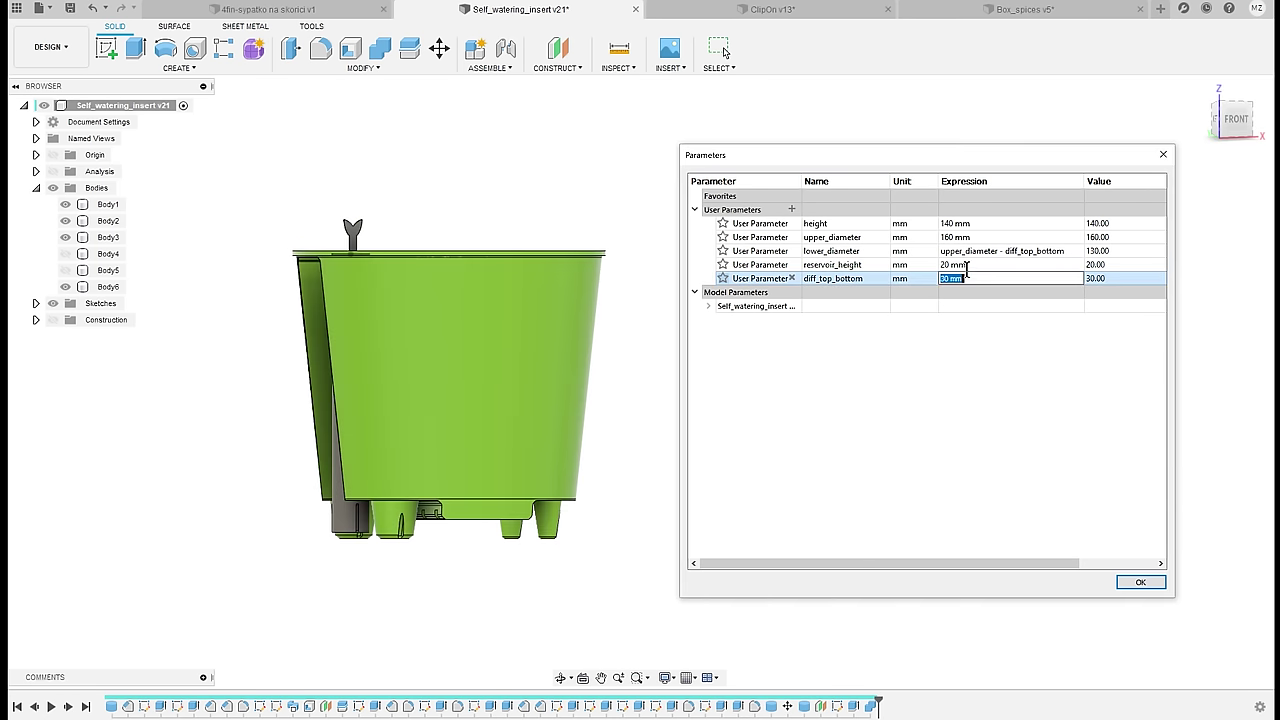
pyautogui.click(990, 264)
pyautogui.click(945, 264)
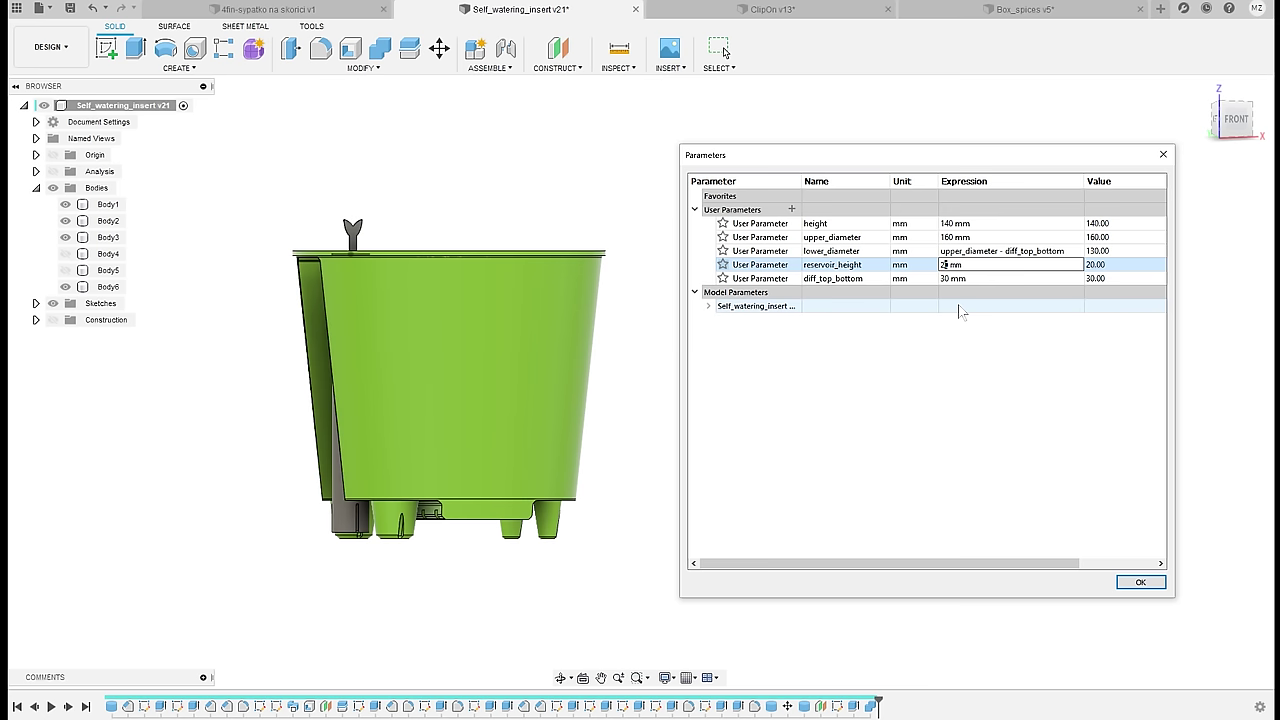
pyautogui.write('6')
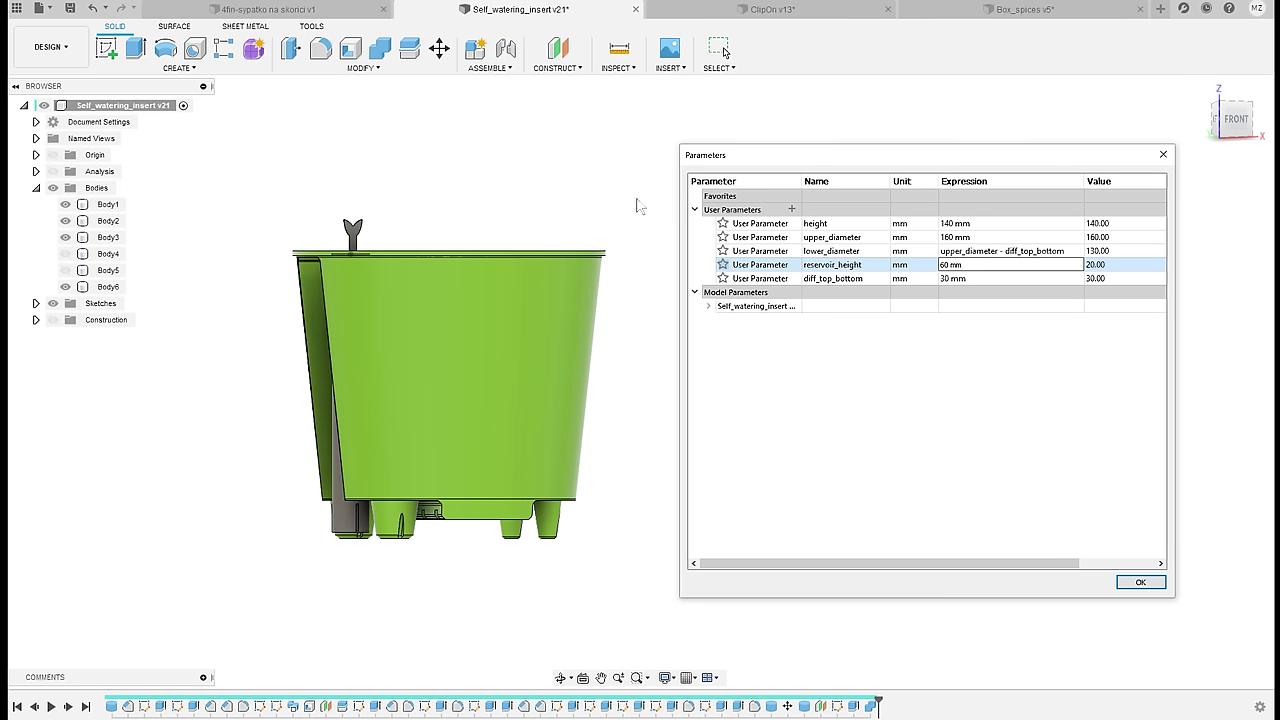
pyautogui.press('Return')
pyautogui.keyDown('shift'); pyautogui.moveTo(558, 414); pyautogui.dragTo(646, 549, button='middle'); pyautogui.keyUp('shift')
# Set the insert's height parameter to 150 mm and diff_top_bottom to 20 mm
pyautogui.click(945, 223)
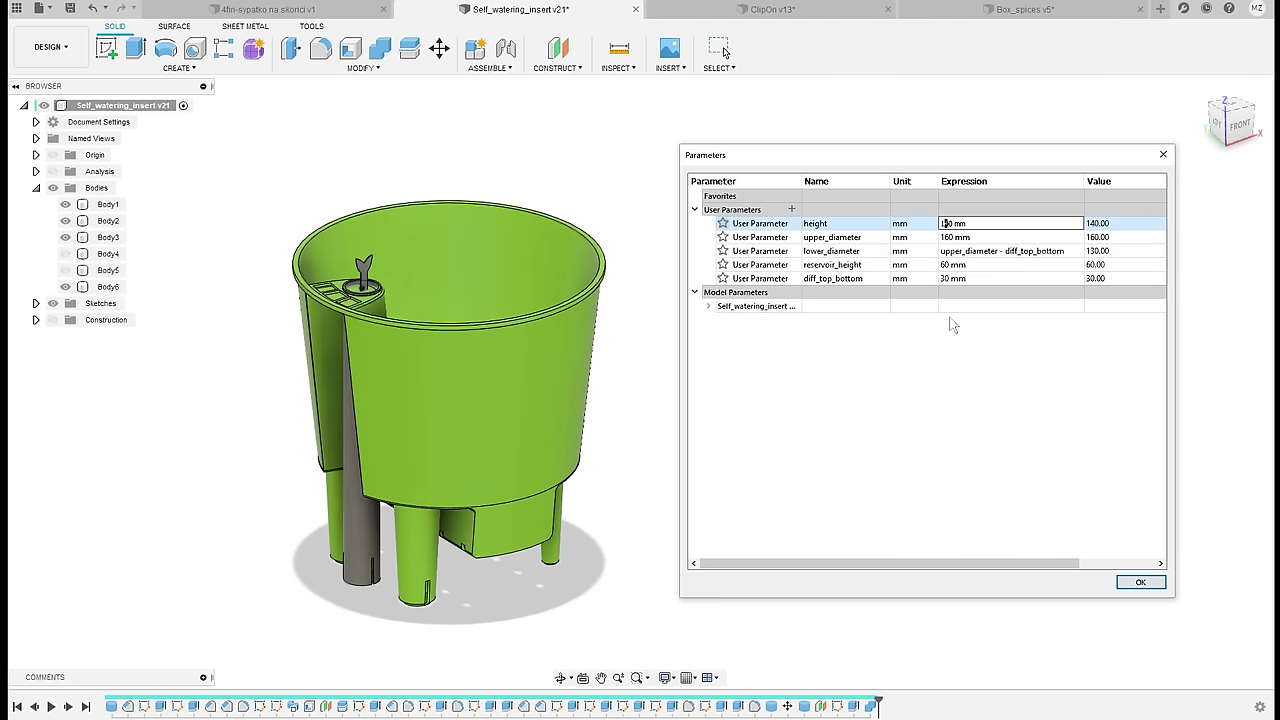
pyautogui.press('Return')
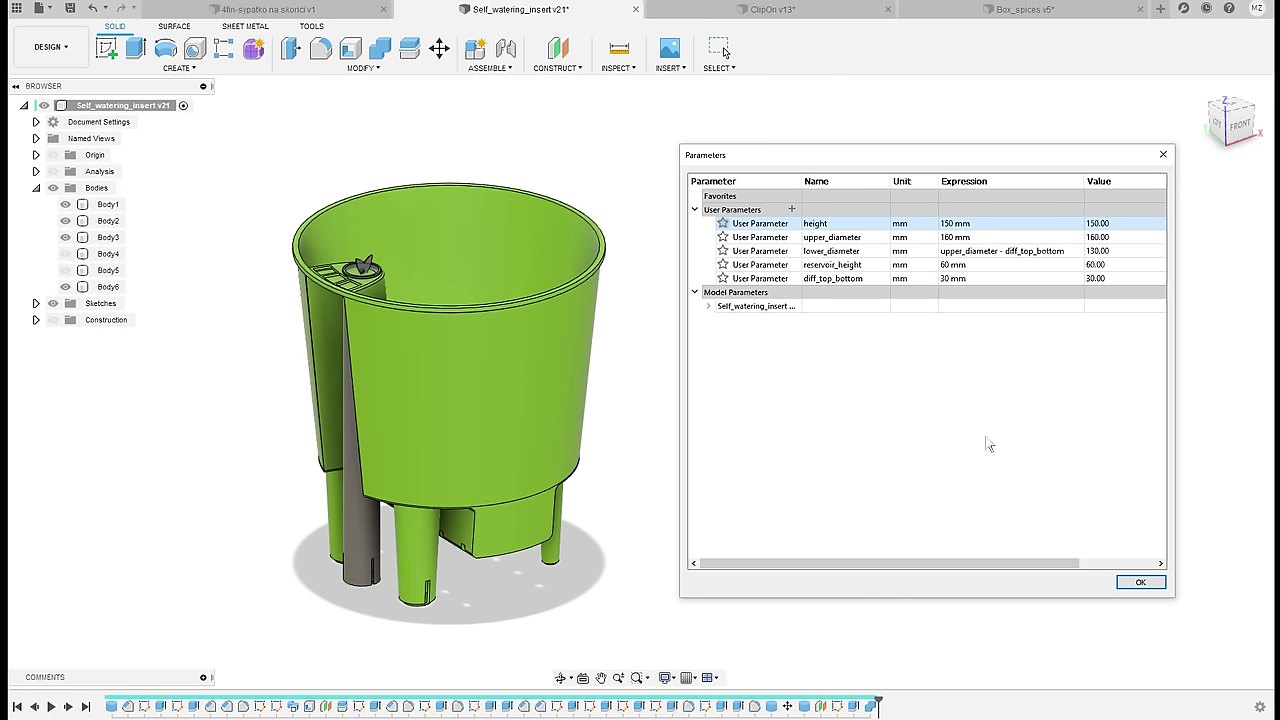
pyautogui.click(949, 281)
pyautogui.click(946, 280)
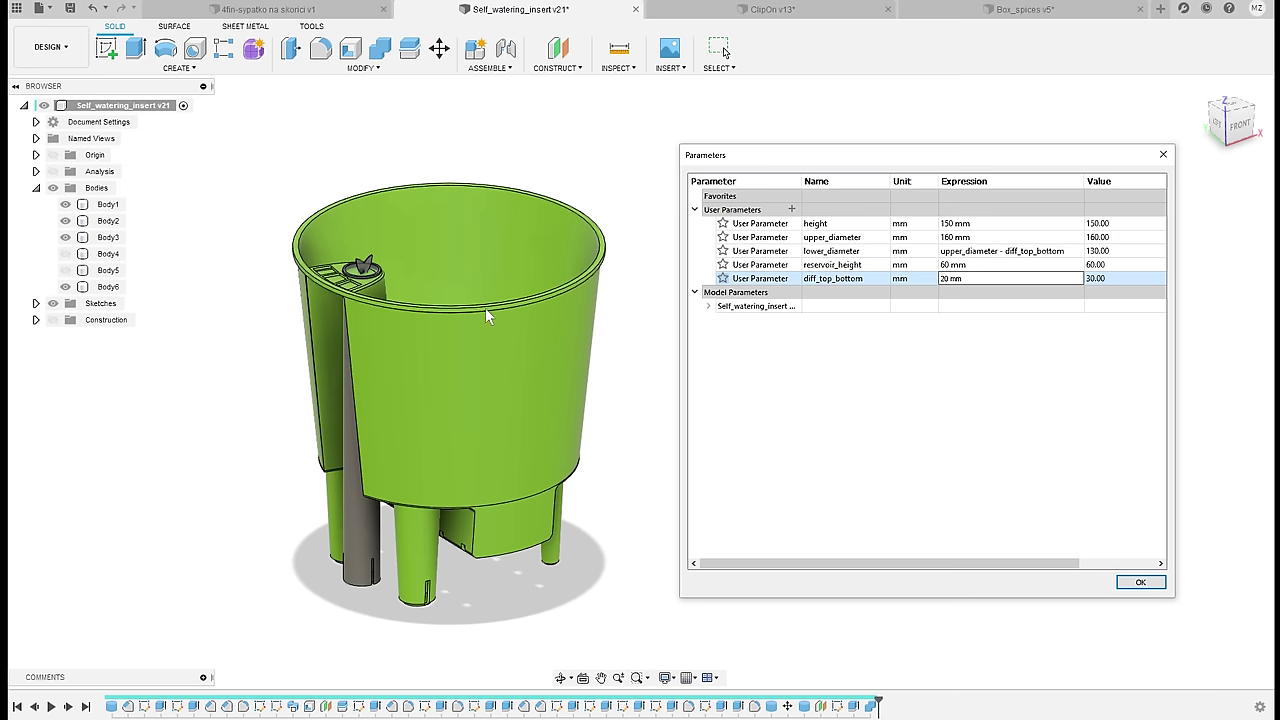
pyautogui.press('Return')
pyautogui.keyDown('shift'); pyautogui.moveTo(645, 382); pyautogui.dragTo(440, 343, button='middle'); pyautogui.keyUp('shift')
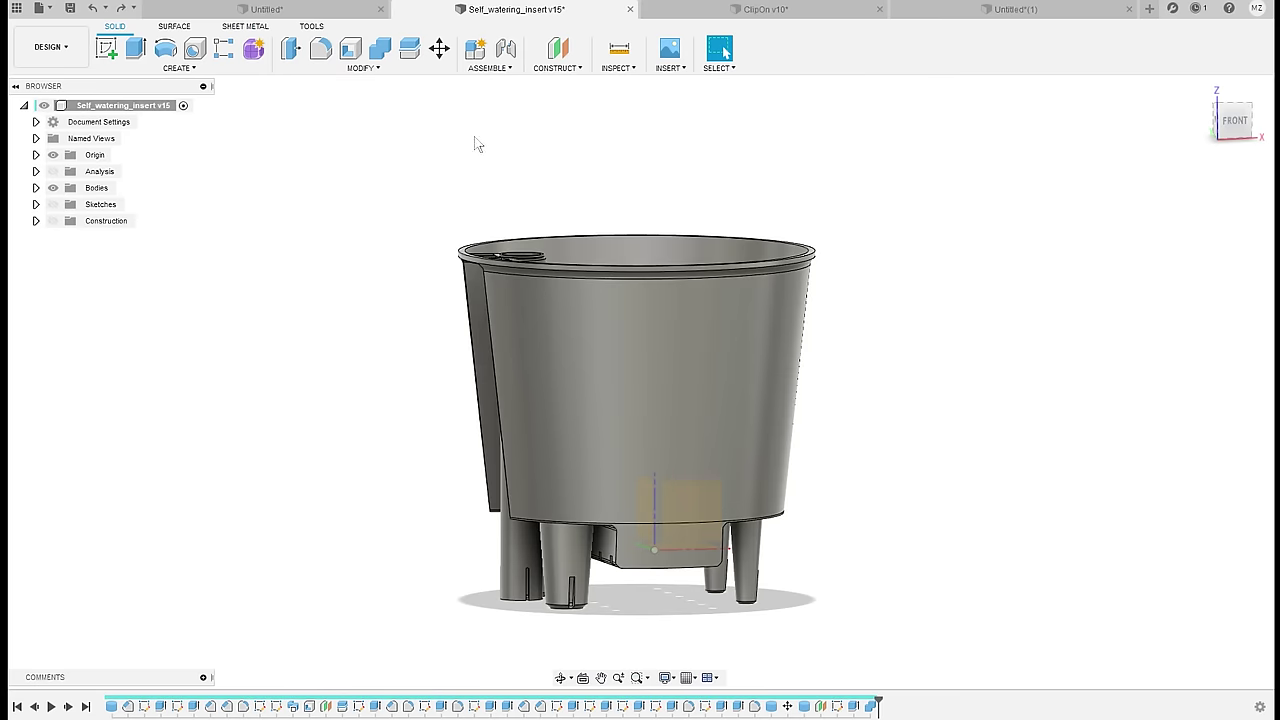
# Examine the round and rectangular recesses beside the rim of the Self_watering_insert v15 model from several angles
pyautogui.keyDown('shift'); pyautogui.moveTo(477, 140); pyautogui.dragTo(494, 261, button='middle'); pyautogui.keyUp('shift')
pyautogui.scroll(5, 494, 261)
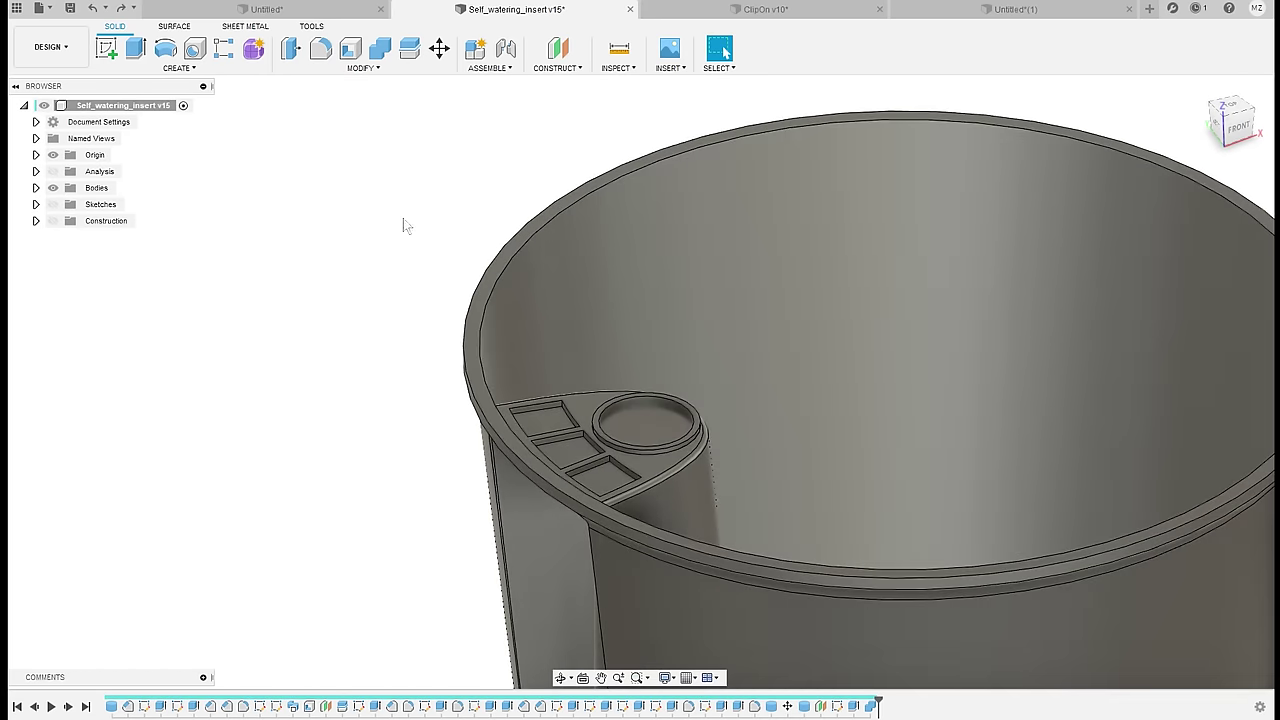
pyautogui.keyDown('shift'); pyautogui.moveTo(406, 220); pyautogui.dragTo(651, 289, button='middle'); pyautogui.keyUp('shift')
pyautogui.keyDown('shift'); pyautogui.moveTo(484, 193); pyautogui.dragTo(234, 303, button='middle'); pyautogui.keyUp('shift')
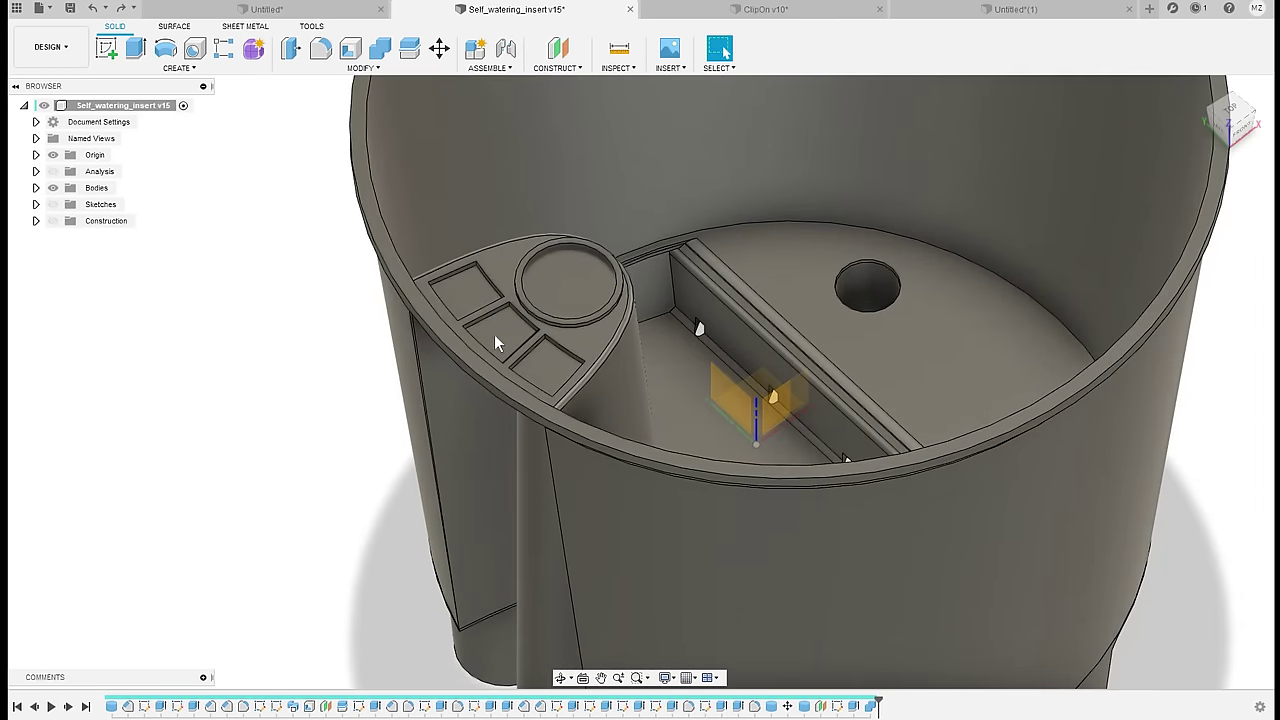
pyautogui.keyDown('shift'); pyautogui.moveTo(562, 322); pyautogui.dragTo(254, 323, button='middle'); pyautogui.keyUp('shift')
pyautogui.scroll(5, 623, 285)
pyautogui.scroll(-6, 623, 285)
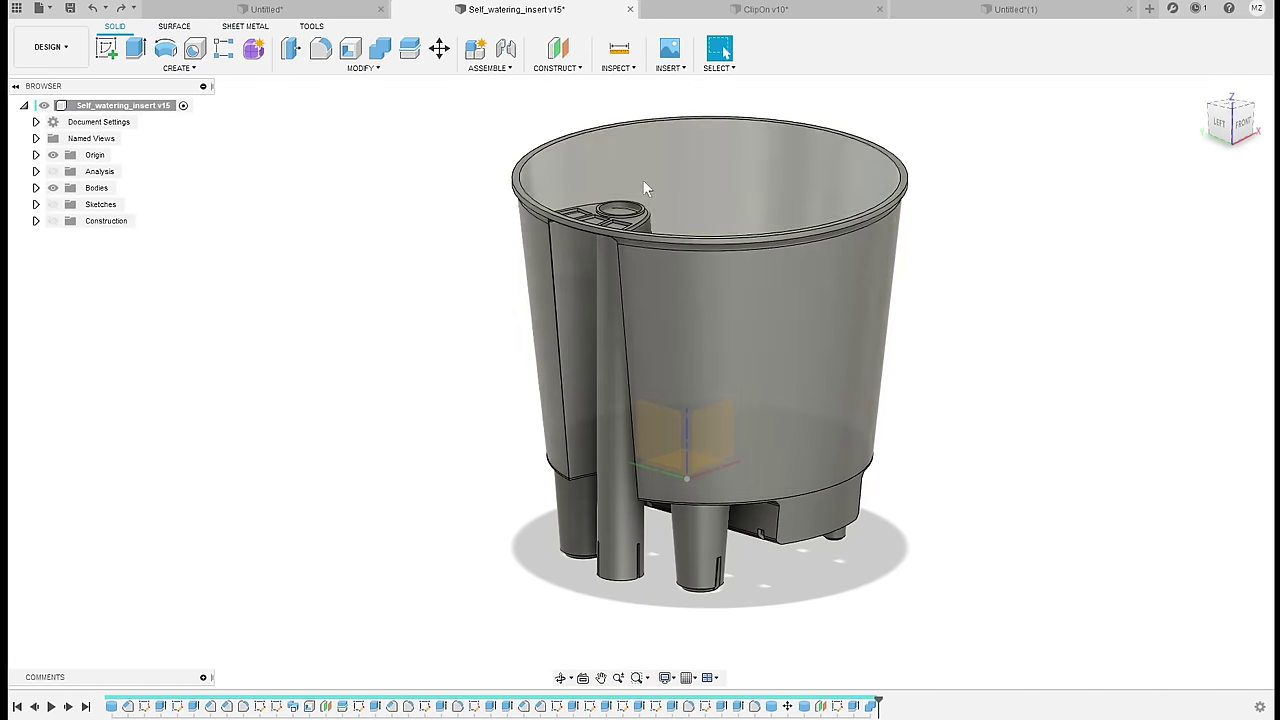
pyautogui.scroll(6, 643, 180)
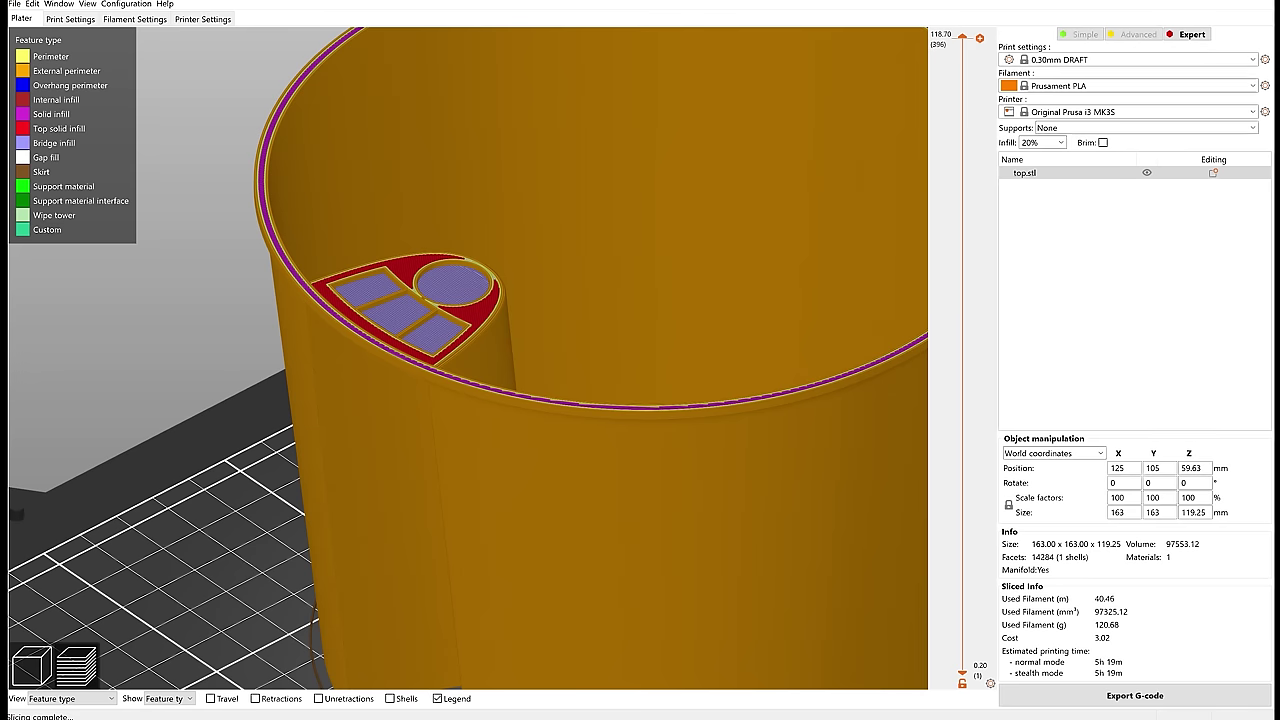
# Switch to PrusaSlicer and examine the sliced top.stl from above, below and the side, focusing on the recessed cover area
pyautogui.scroll(2, 957, 248)
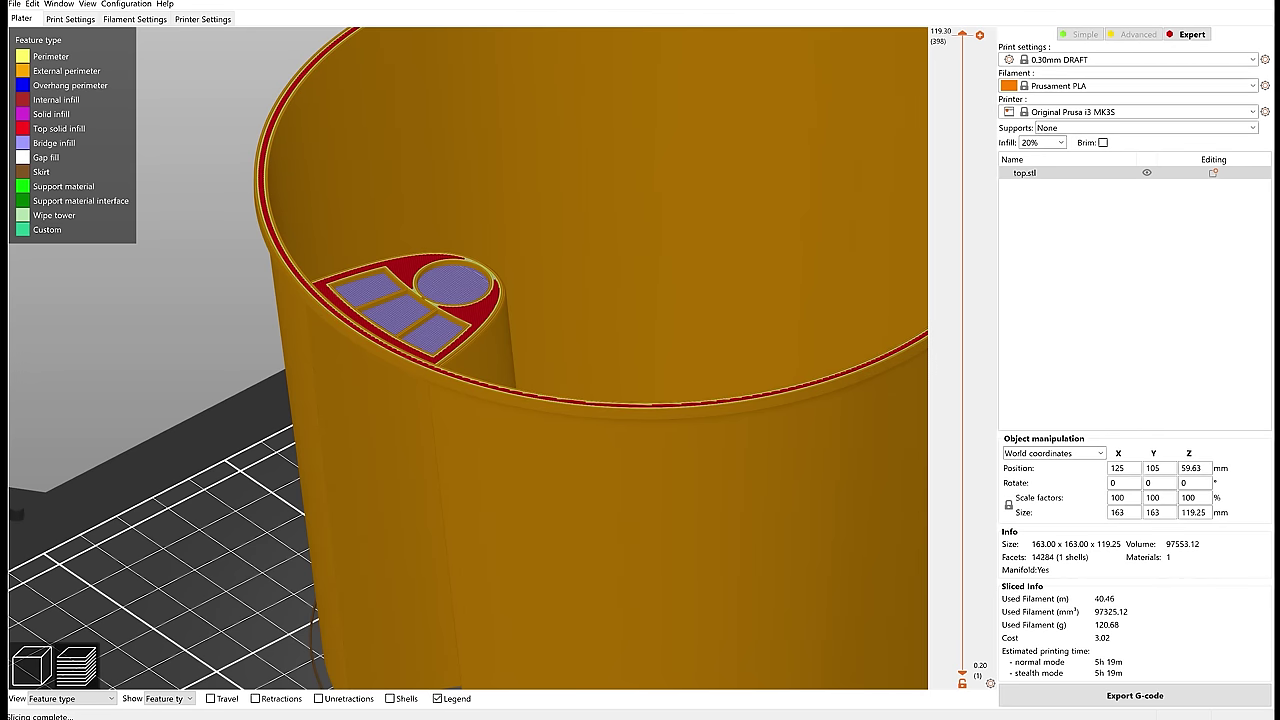
pyautogui.scroll(-6, 570, 440)
pyautogui.moveTo(265, 372); pyautogui.dragTo(341, 350)
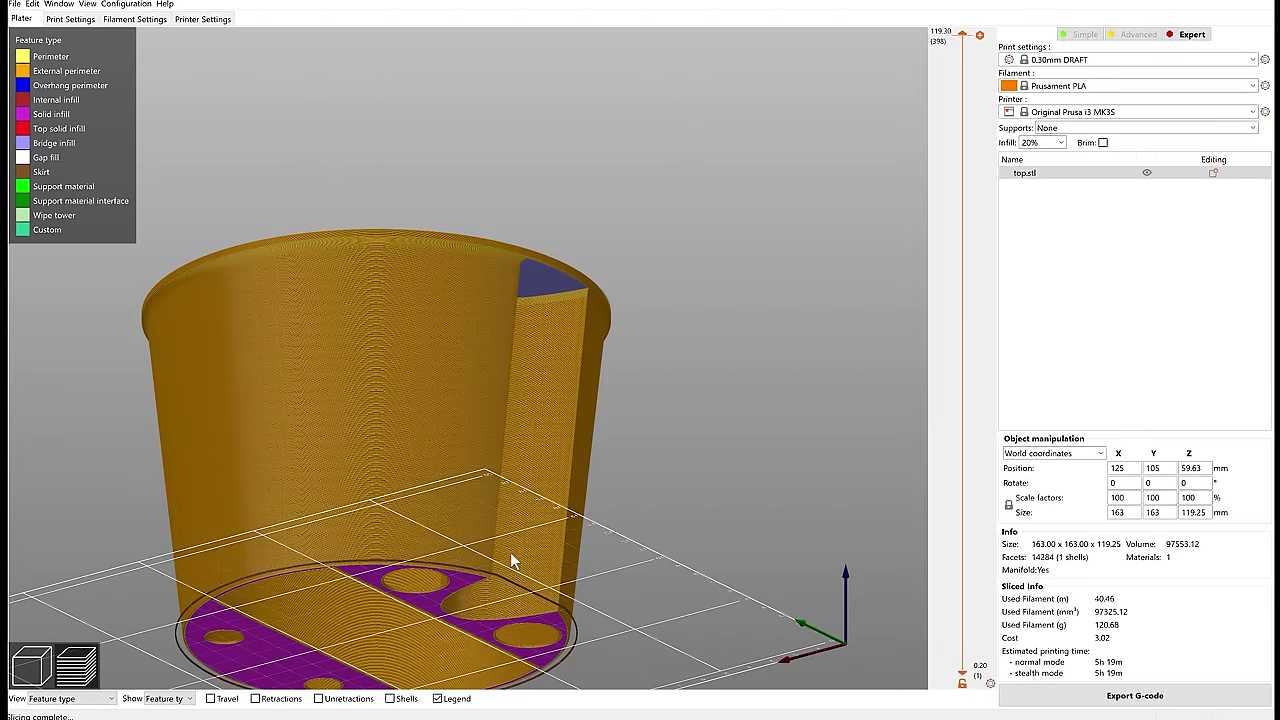
pyautogui.moveTo(577, 403); pyautogui.dragTo(556, 552)
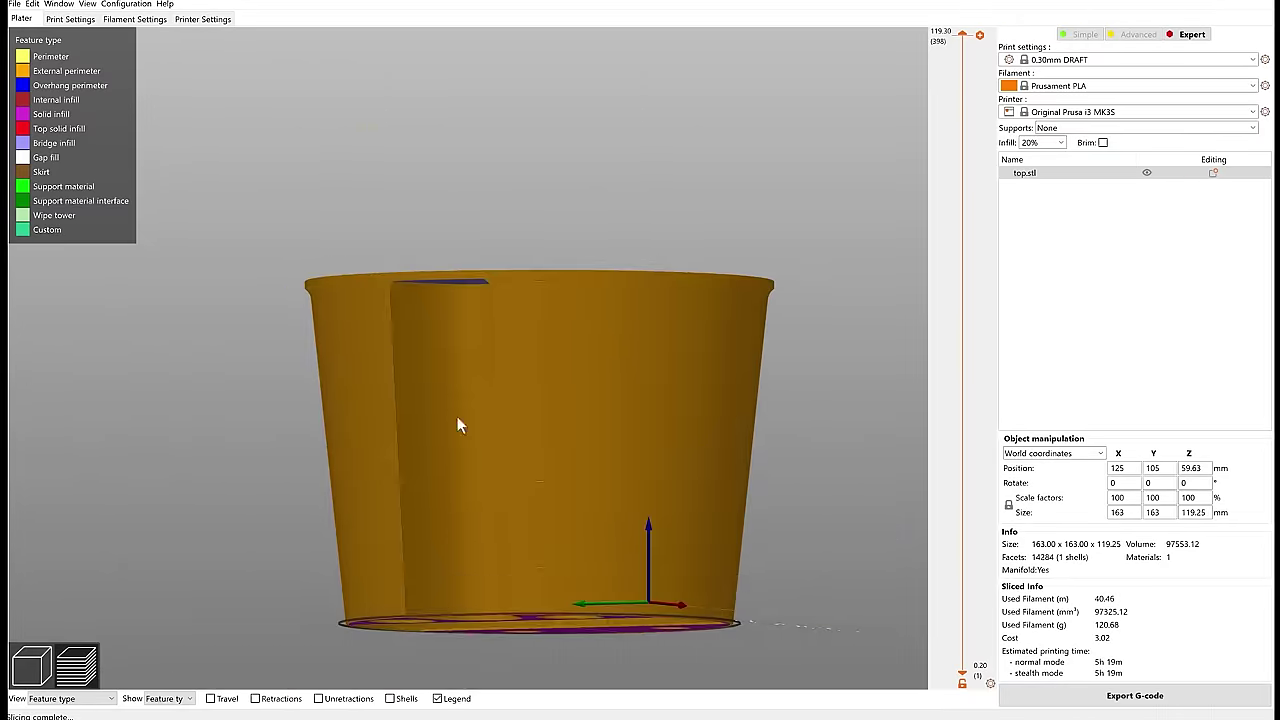
pyautogui.moveTo(475, 329); pyautogui.dragTo(390, 285)
pyautogui.moveTo(224, 327); pyautogui.dragTo(334, 274)
pyautogui.scroll(5, 463, 423)
pyautogui.scroll(5, 580, 386)
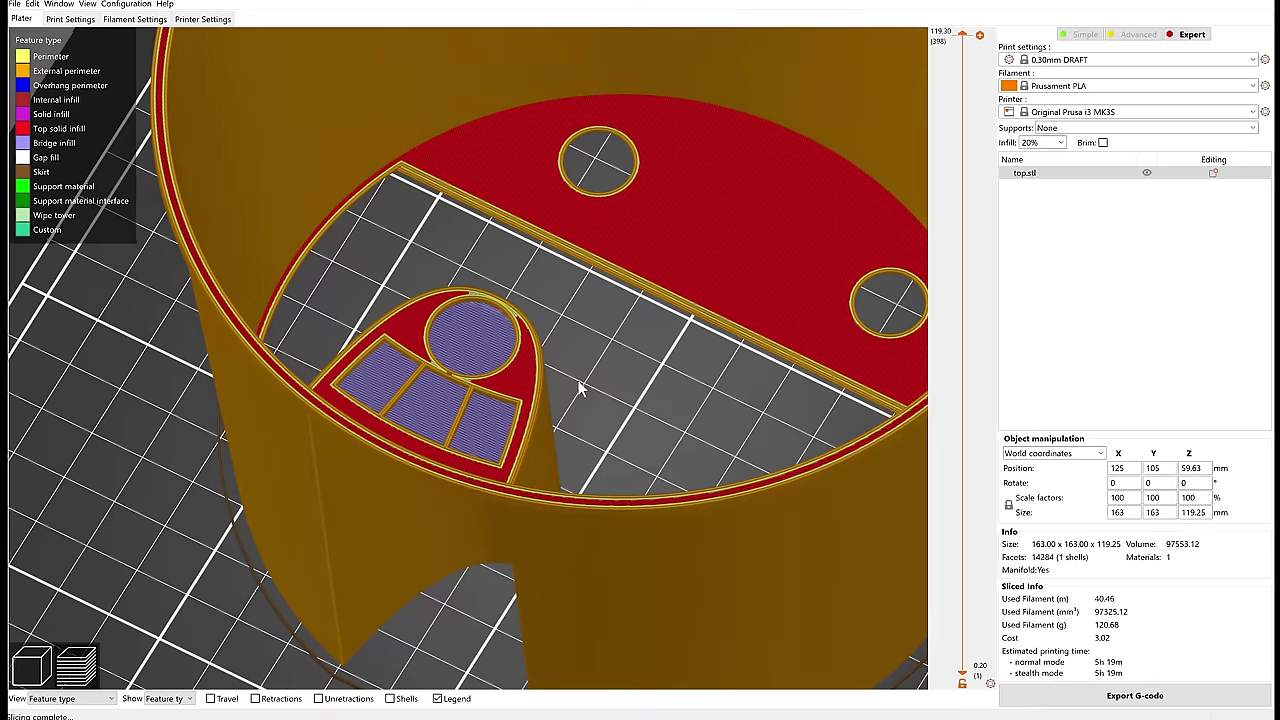
pyautogui.moveTo(568, 360); pyautogui.dragTo(194, 322)
pyautogui.press('1')
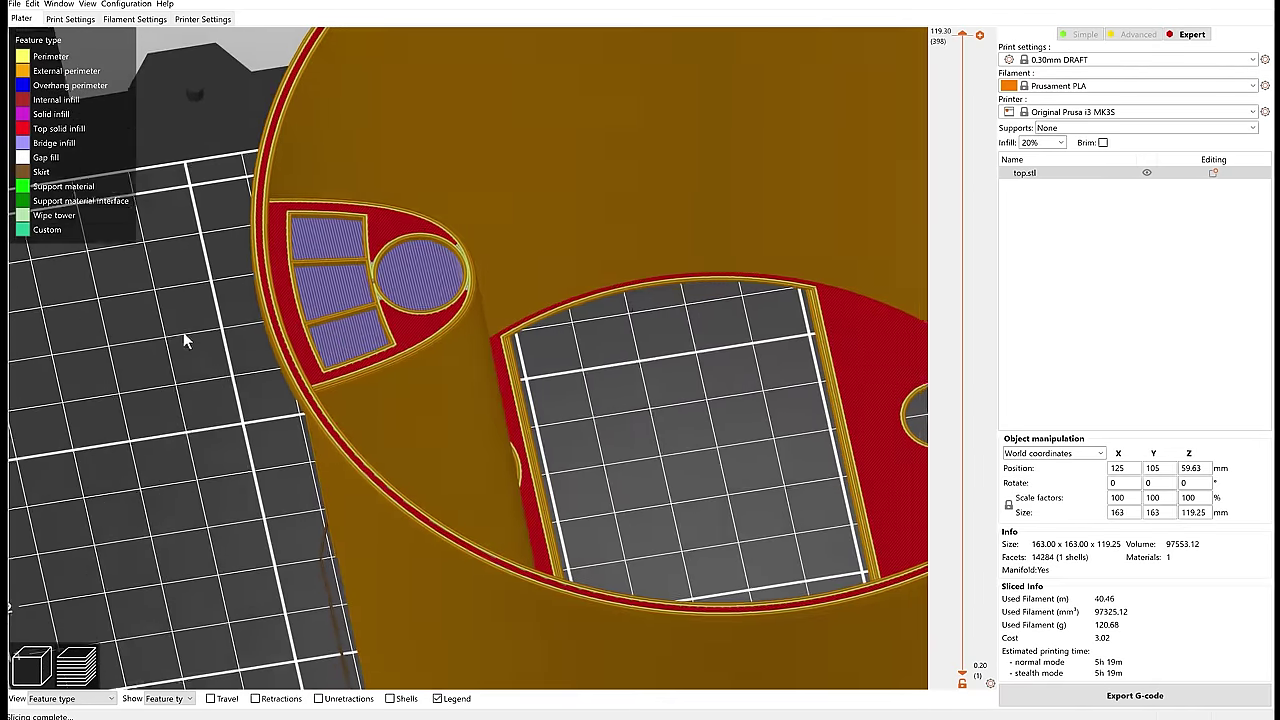
pyautogui.scroll(5, 783, 235)
# Lower the layer preview to the 116.60 mm layer and examine the bridge infill closing the notch
pyautogui.moveTo(958, 160); pyautogui.dragTo(931, 88)
pyautogui.scroll(10, 932, 80)
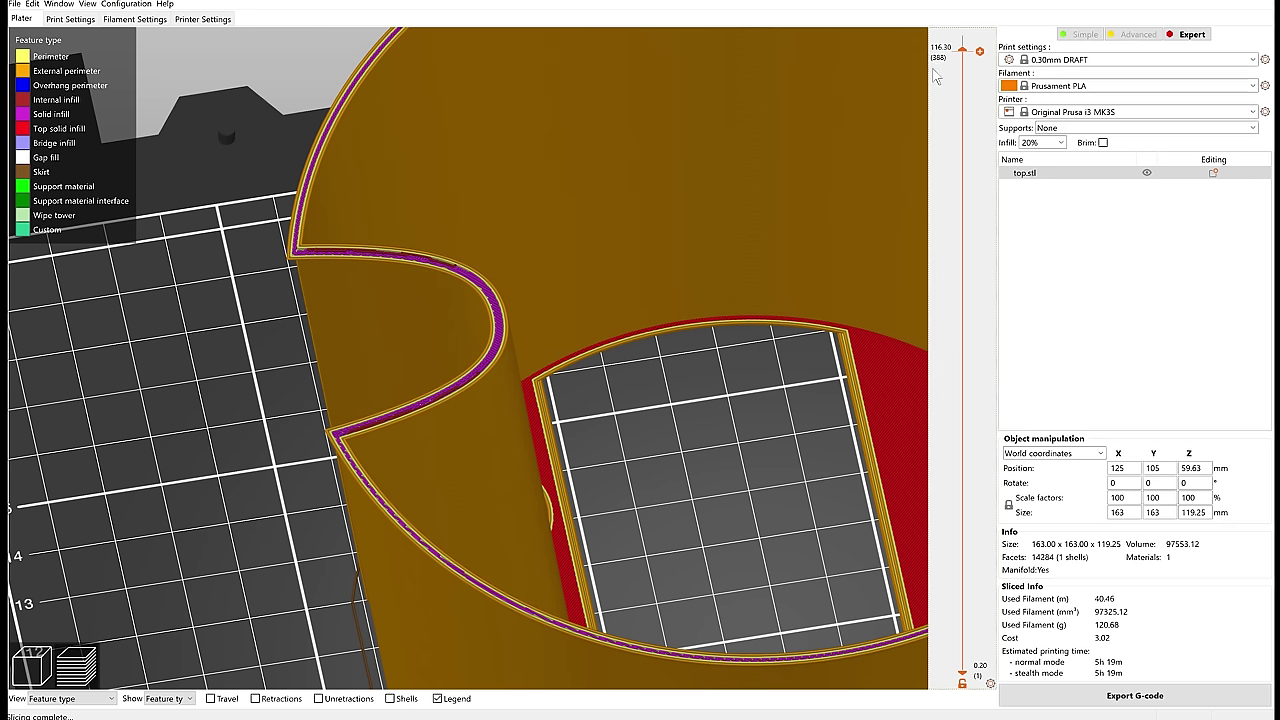
pyautogui.scroll(1, 934, 78)
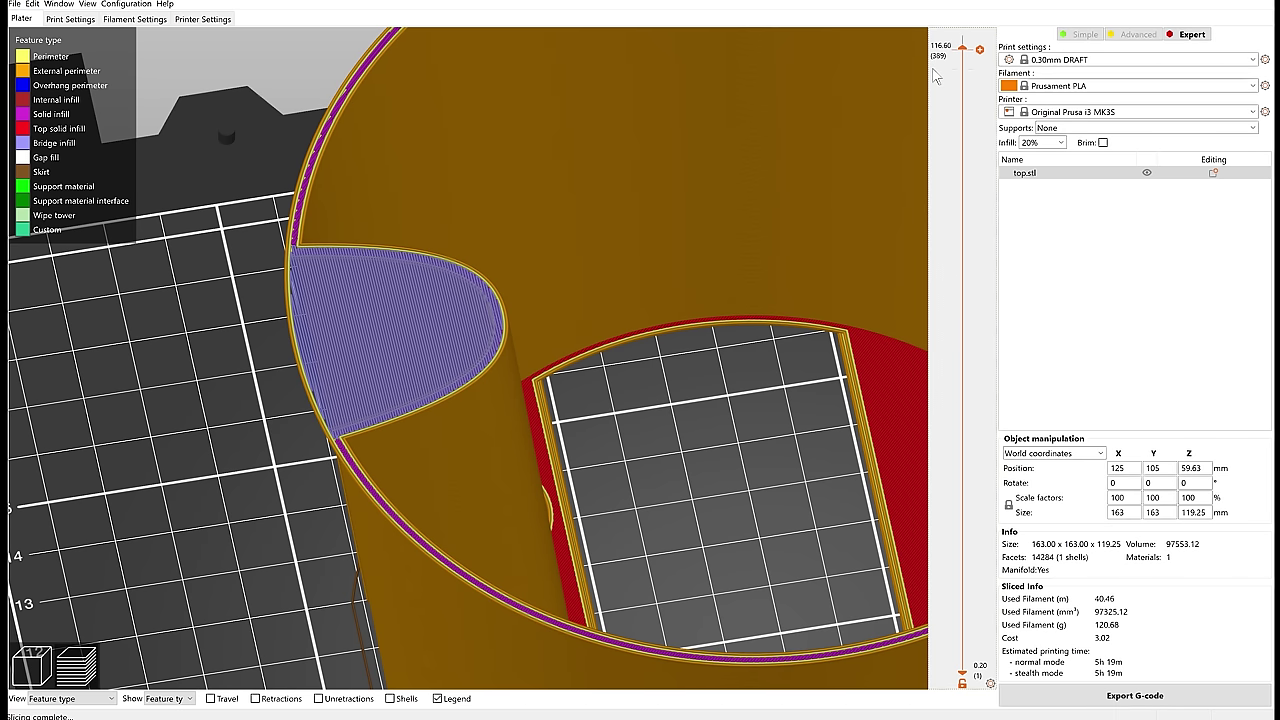
pyautogui.scroll(-5, 393, 232)
pyautogui.scroll(10, 393, 289)
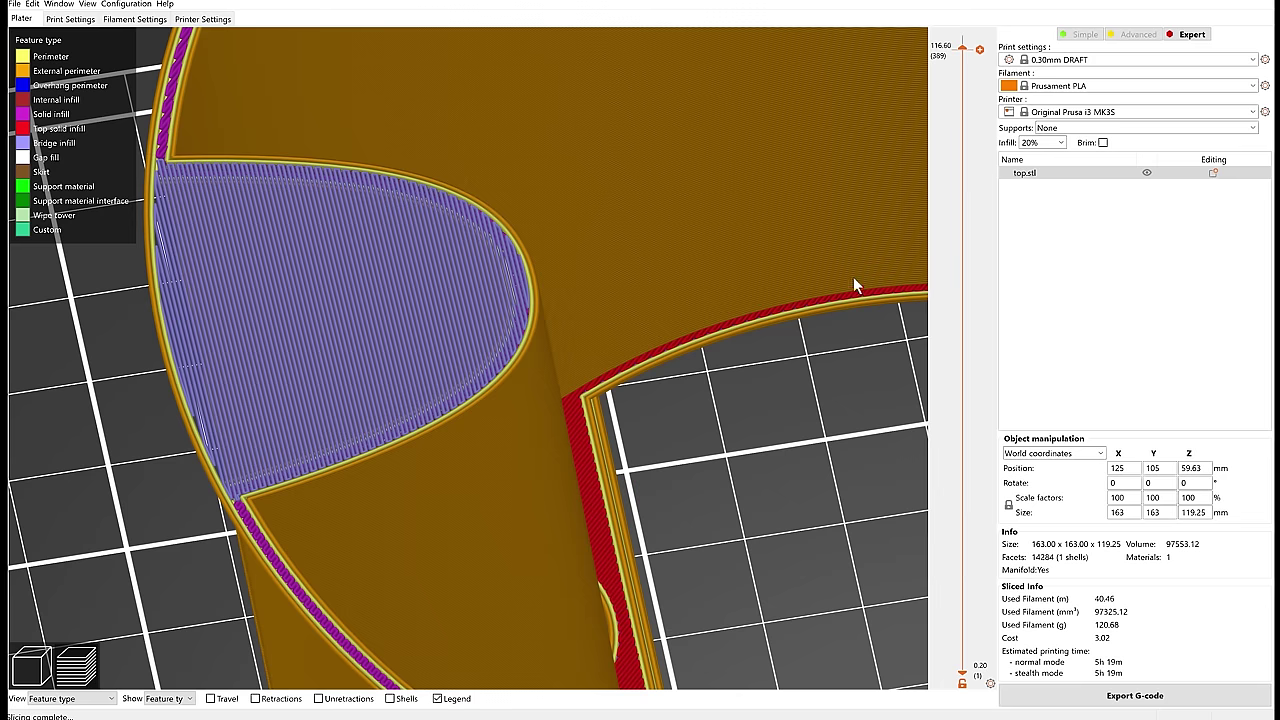
# Step the layer preview up to 119.30 mm and examine the bridged recesses at an angle
pyautogui.press('Up')
pyautogui.press('Up')
pyautogui.press('Up')
pyautogui.press('Up')
pyautogui.press('Up')
pyautogui.press('Up')
pyautogui.press('Up')
pyautogui.press('Up')
pyautogui.press('Up')
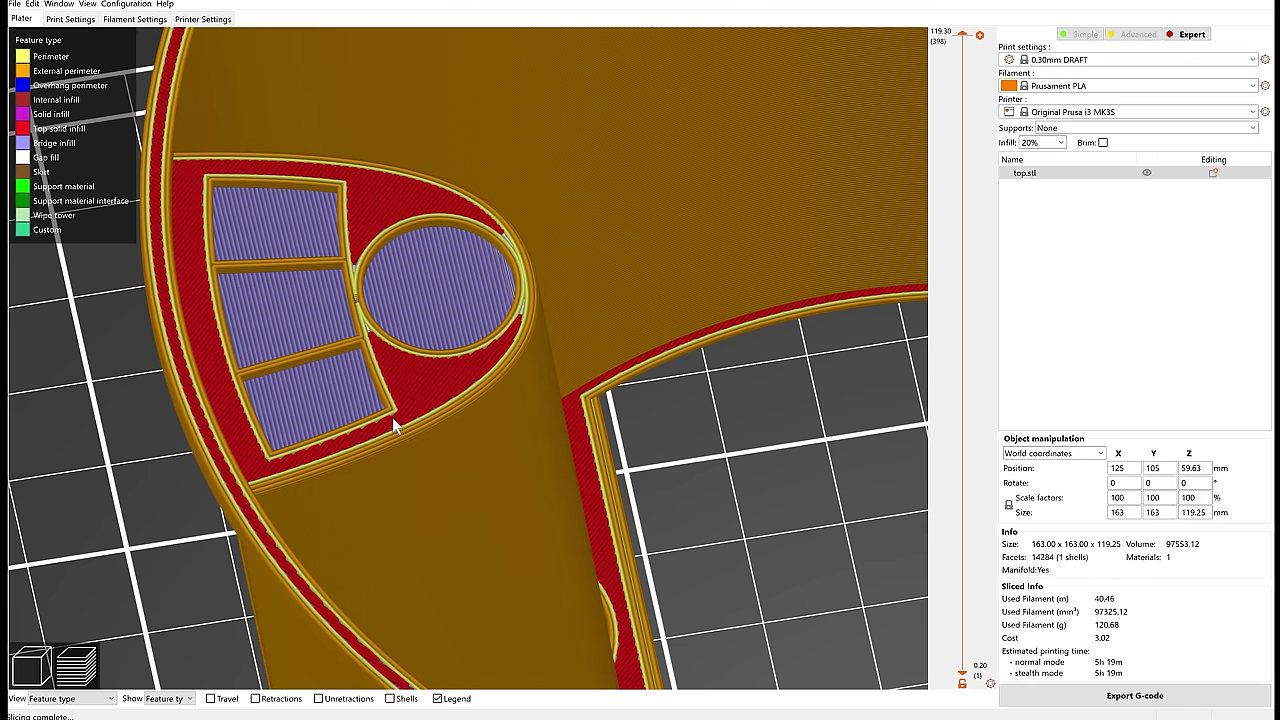
pyautogui.moveTo(113, 540); pyautogui.dragTo(241, 430)
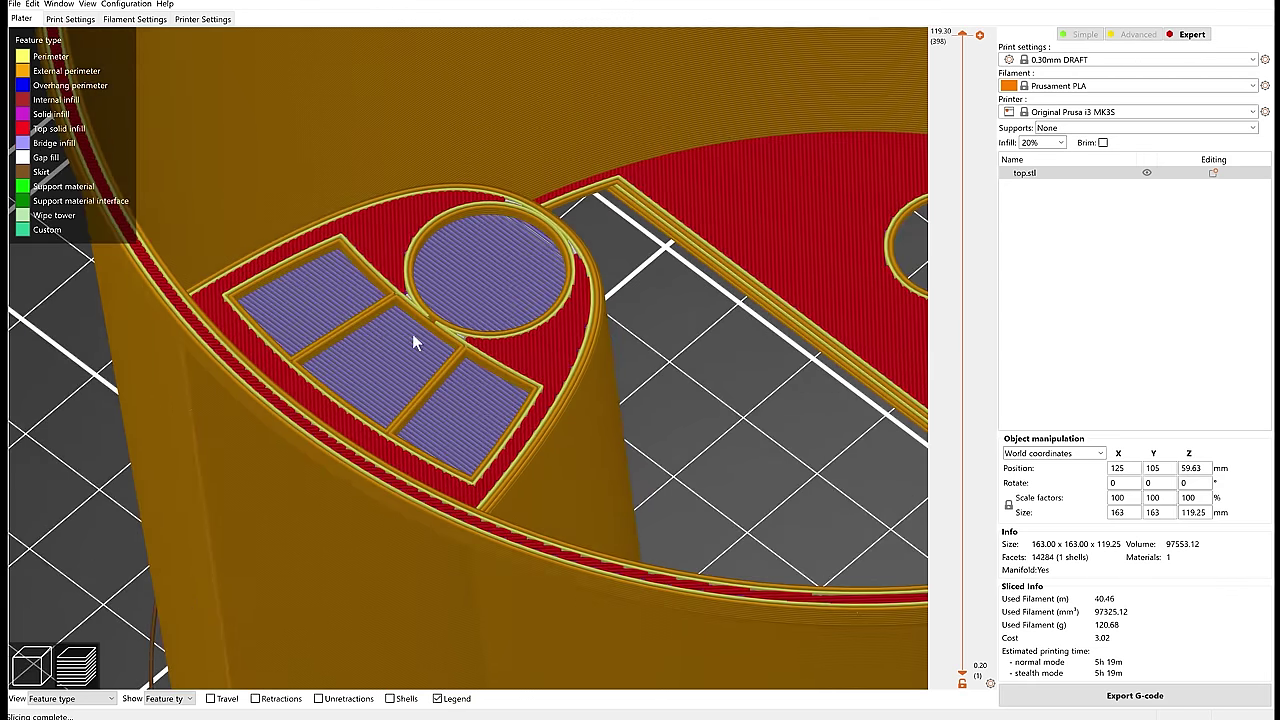
pyautogui.scroll(-5, 476, 464)
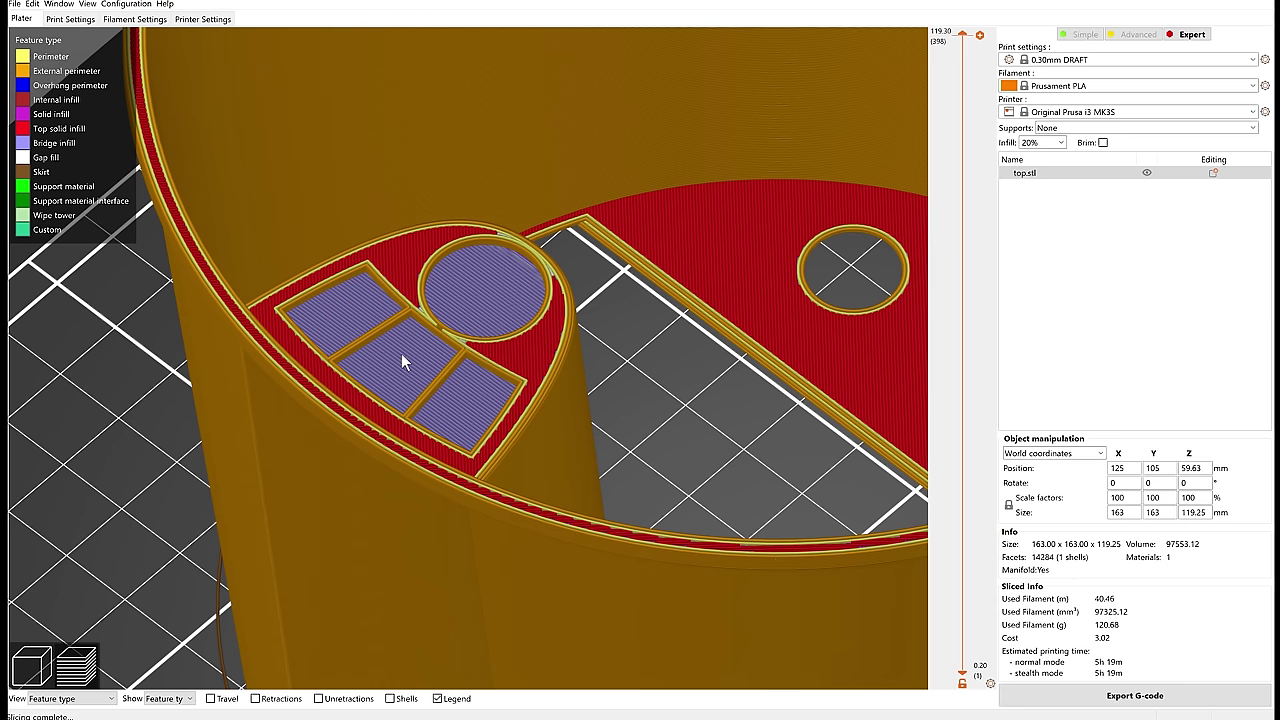
pyautogui.scroll(-5, 167, 508)
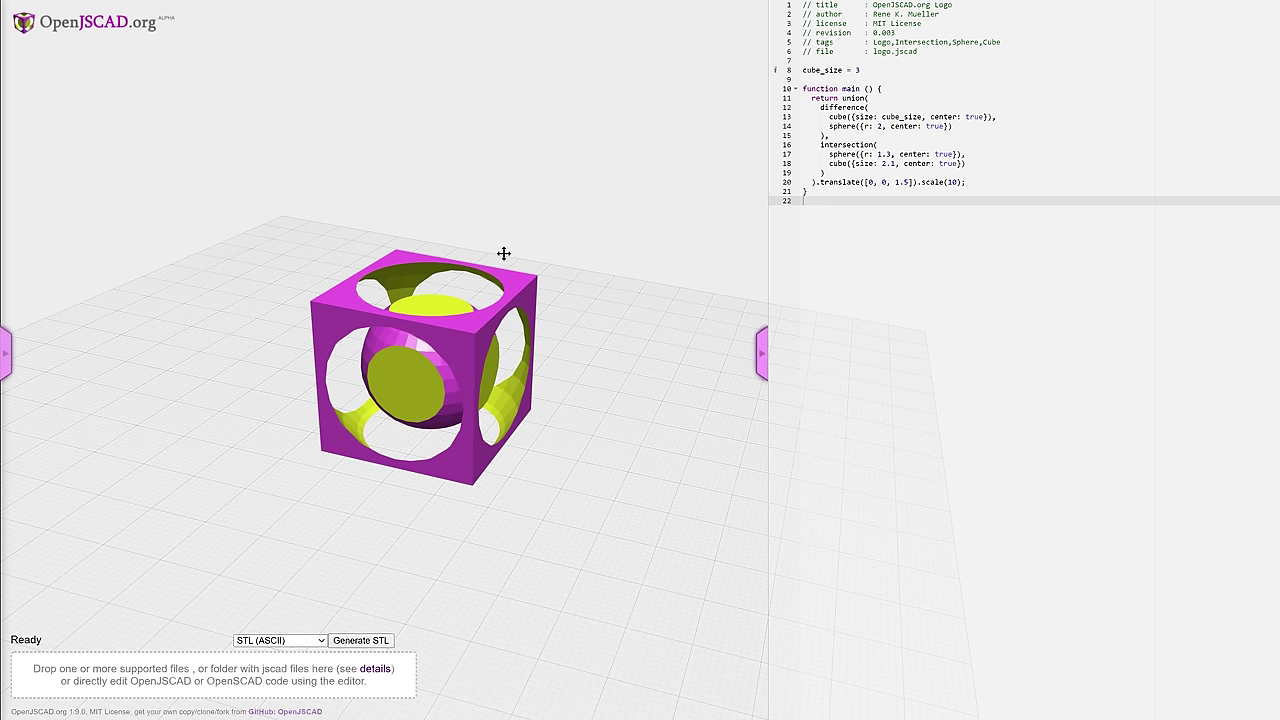
# Switch to OpenJSCAD, set the logo script's cube_size variable to 2.5 and view the regenerated model
pyautogui.moveTo(531, 217)
pyautogui.mouseDown()
pyautogui.moveTo(526, 197)
pyautogui.moveTo(503, 223)
pyautogui.moveTo(537, 229)
pyautogui.mouseUp()
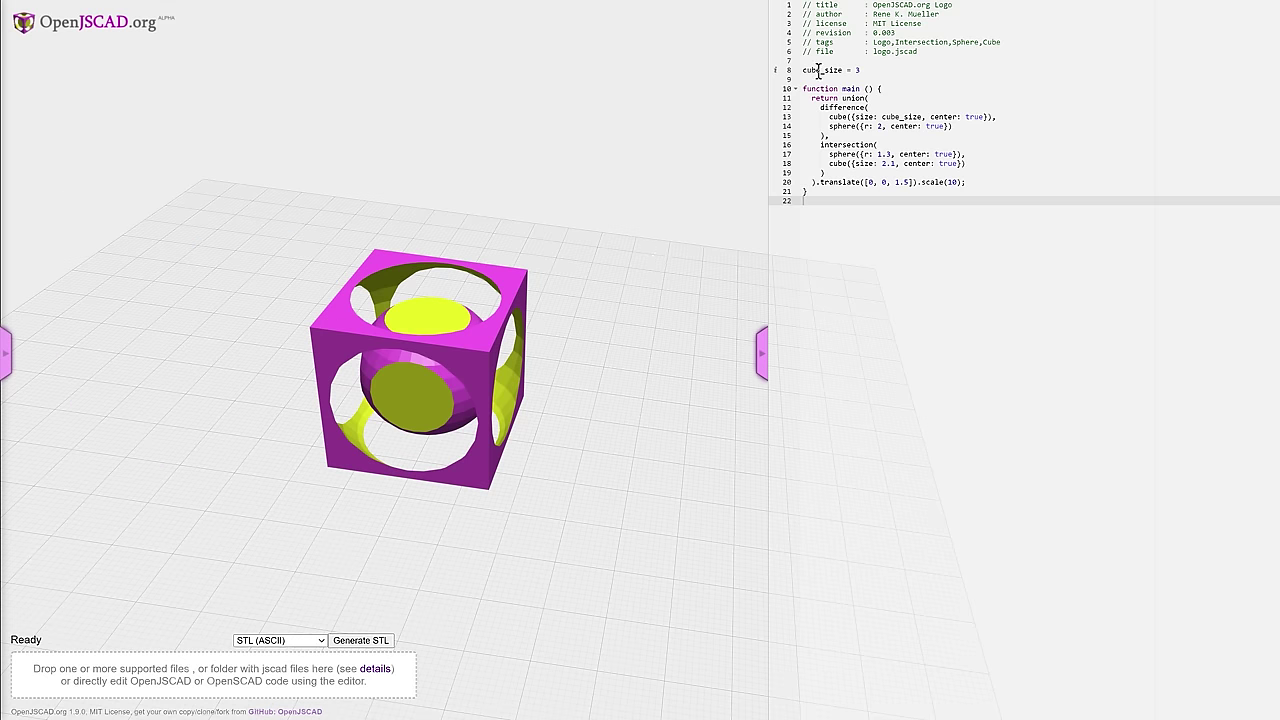
pyautogui.click(856, 70)
pyautogui.write('3')
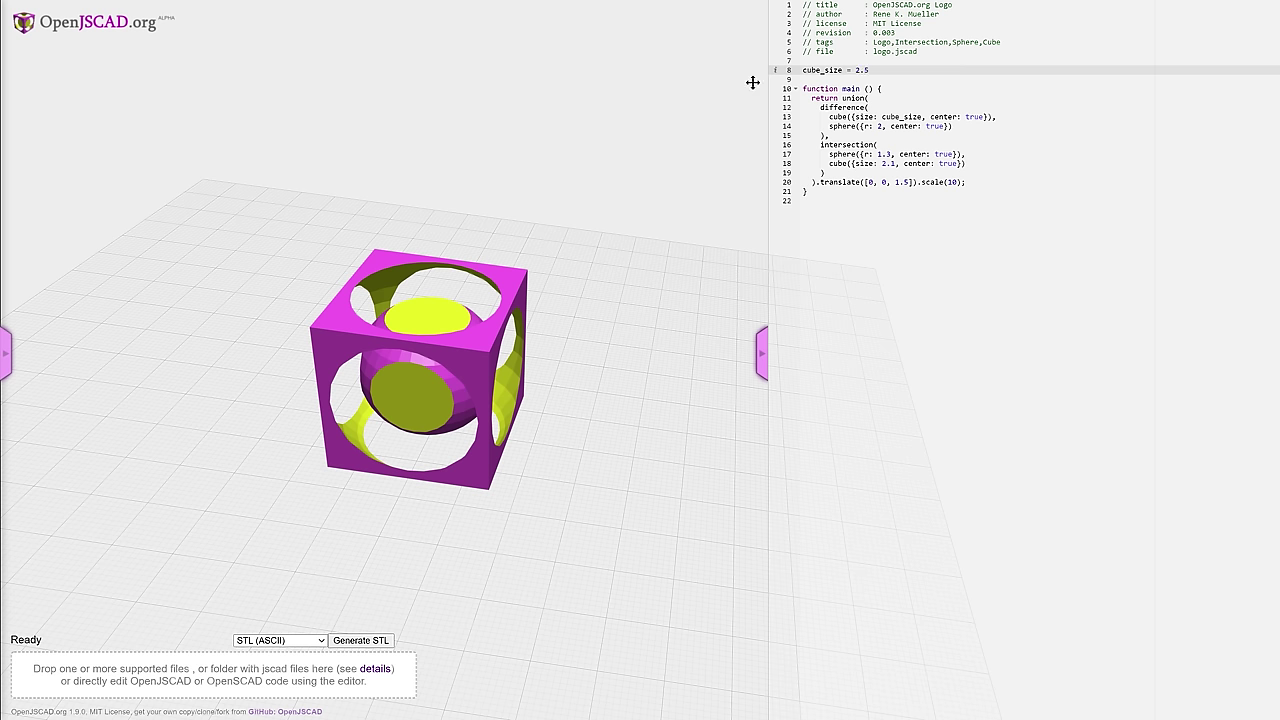
pyautogui.moveTo(547, 279); pyautogui.dragTo(558, 329)
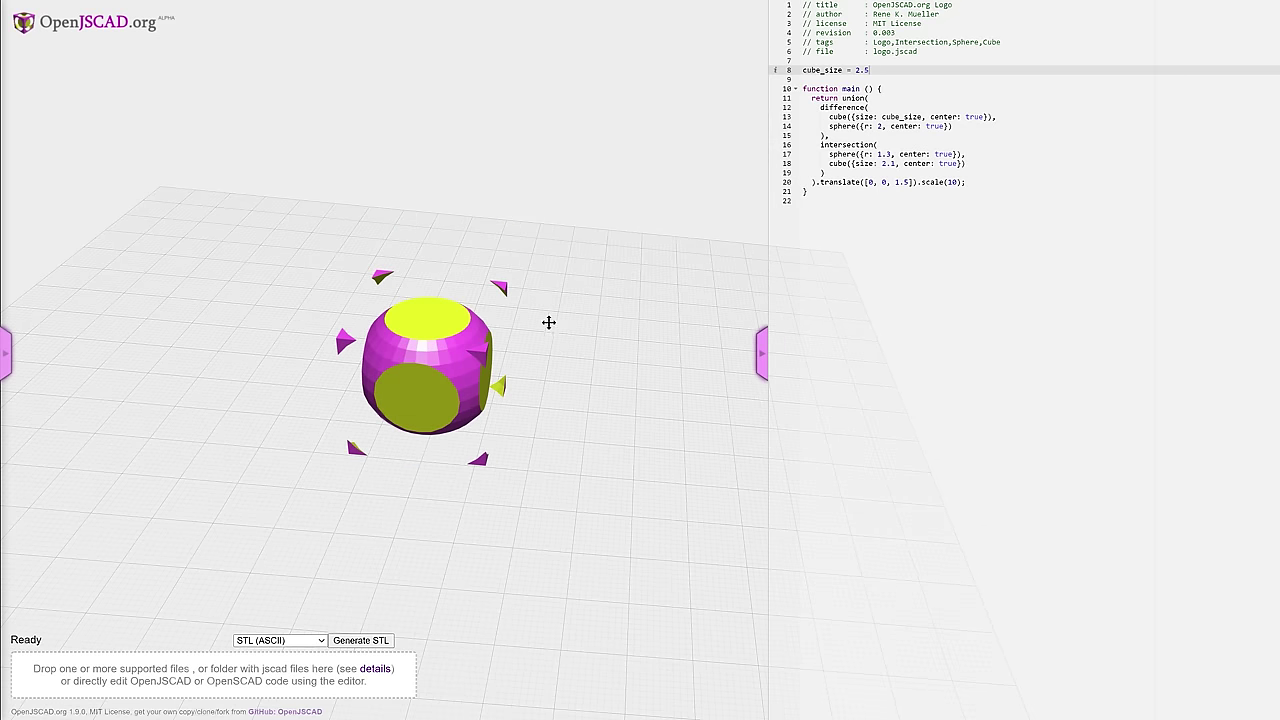